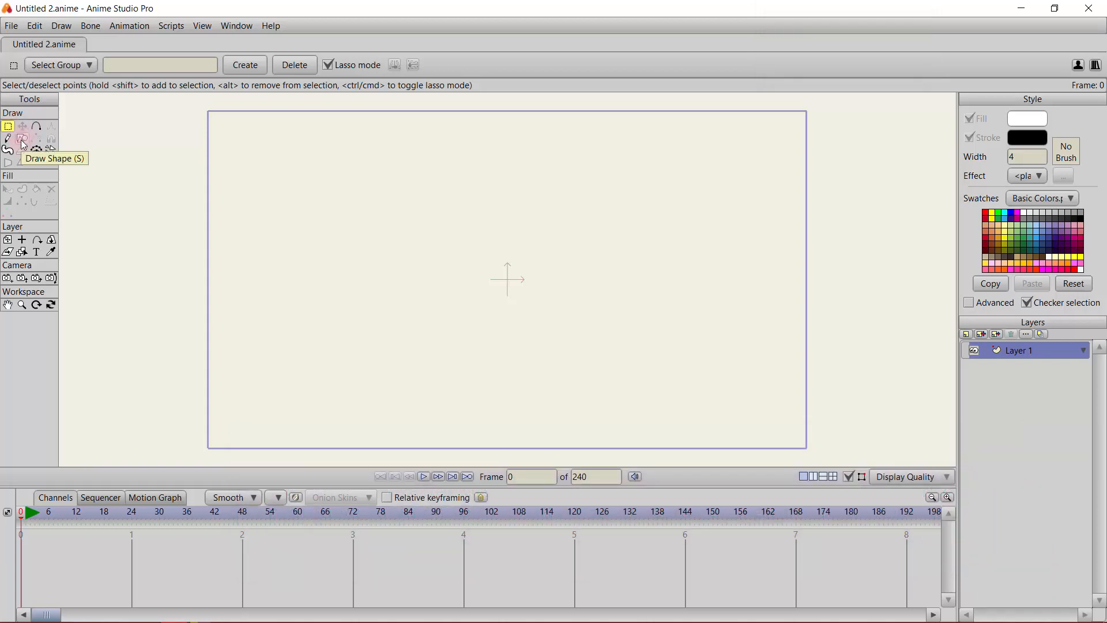
Step: Draw a tall narrow triangle and a wider equilateral triangle beside it with the Draw Shape tool
{"action": "left_click", "coordinate": [25, 141]}
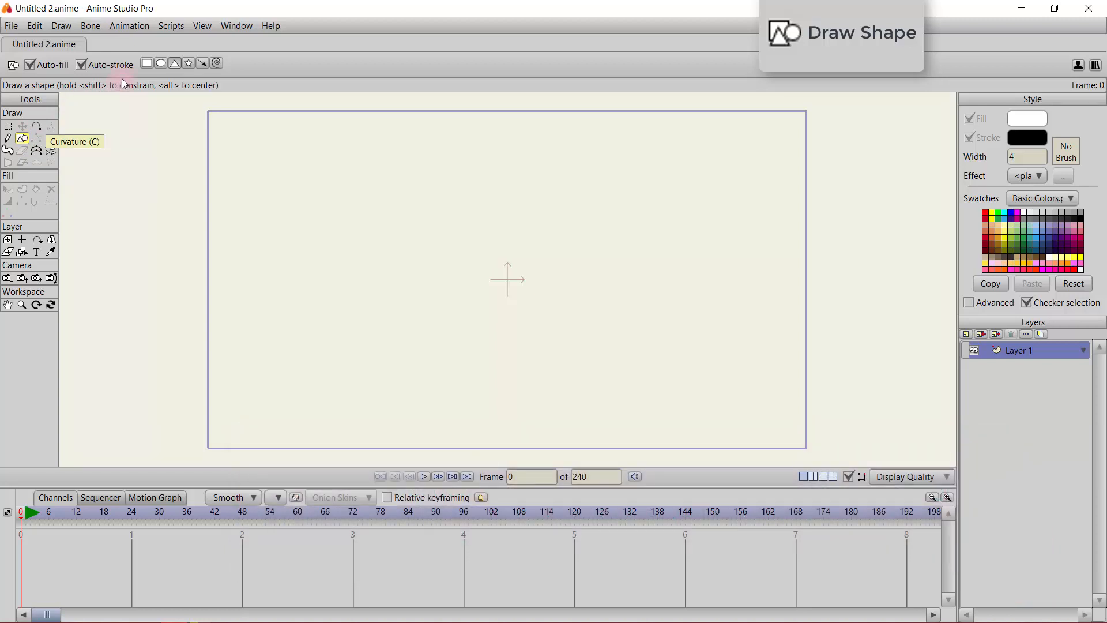
{"action": "left_click", "coordinate": [148, 65]}
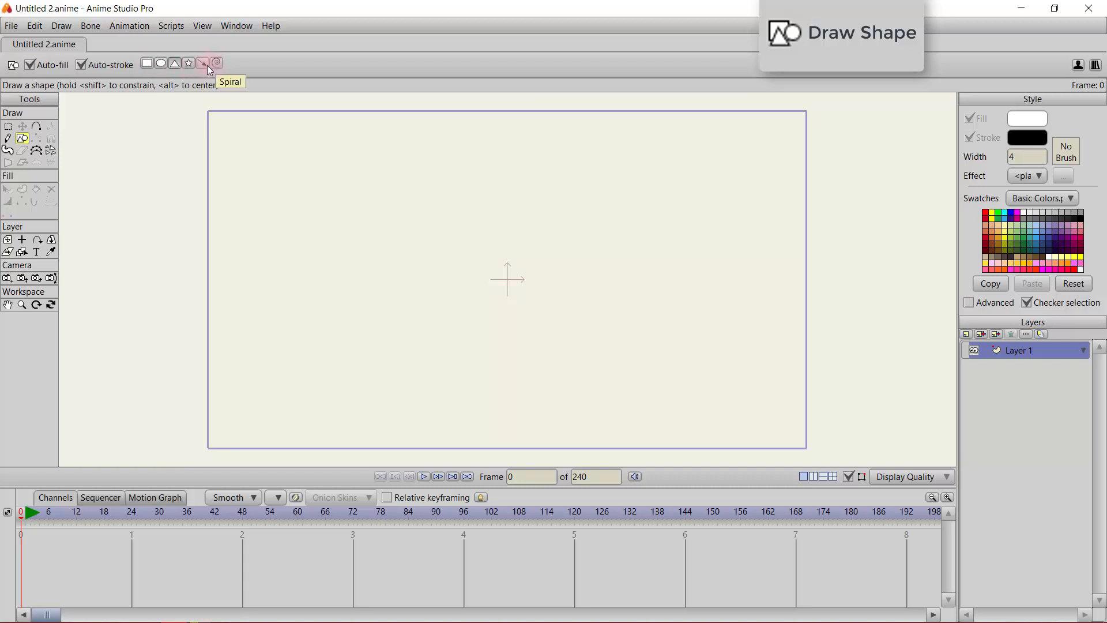
{"action": "left_click", "coordinate": [175, 63]}
{"action": "mouse_move", "coordinate": [264, 175]}
{"action": "left_mouse_down"}
{"action": "mouse_move", "coordinate": [354, 292]}
{"action": "mouse_move", "coordinate": [396, 297]}
{"action": "mouse_move", "coordinate": [383, 317]}
{"action": "mouse_move", "coordinate": [323, 343]}
{"action": "mouse_move", "coordinate": [435, 359]}
{"action": "mouse_move", "coordinate": [400, 316]}
{"action": "mouse_move", "coordinate": [364, 328]}
{"action": "mouse_move", "coordinate": [331, 356]}
{"action": "mouse_move", "coordinate": [356, 339]}
{"action": "mouse_move", "coordinate": [339, 376]}
{"action": "mouse_move", "coordinate": [362, 387]}
{"action": "left_mouse_up"}
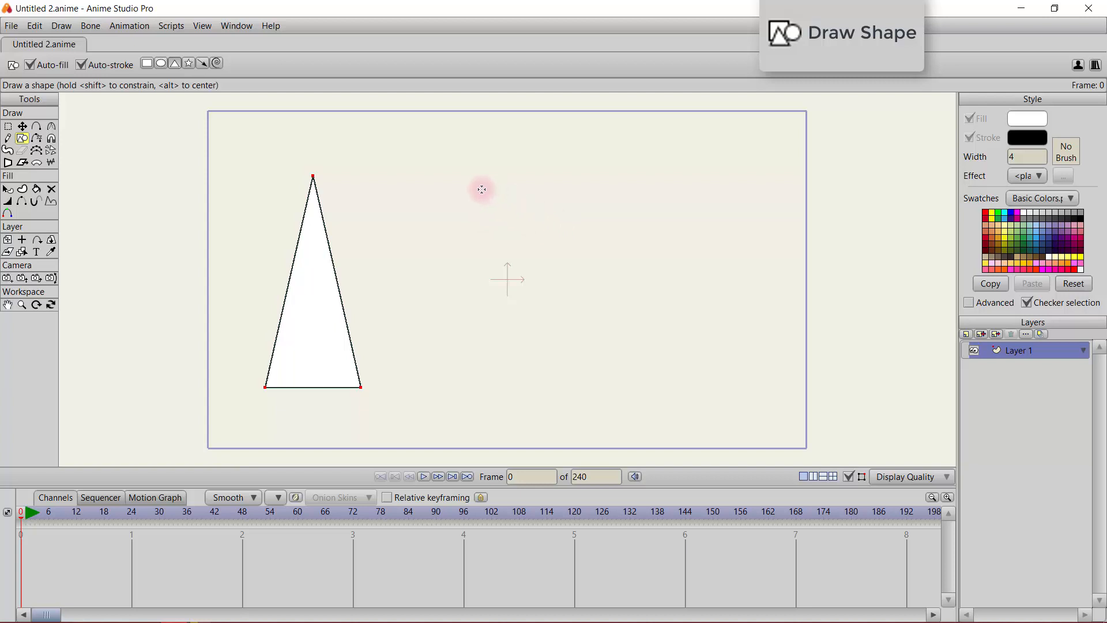
{"action": "left_click_drag", "start_coordinate": [490, 184], "coordinate": [525, 214]}
{"action": "left_click_drag", "start_coordinate": [540, 288], "coordinate": [747, 429]}
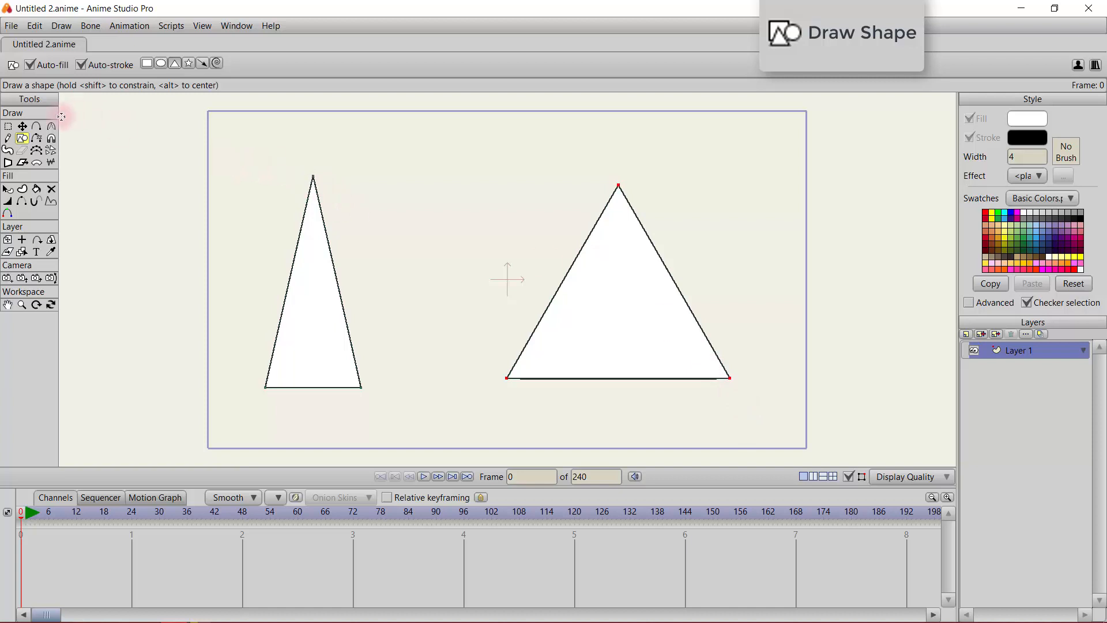
Step: Select individual corner points of the wide triangle with the Select Points tool, ending with only its two base points selected
{"action": "left_click", "coordinate": [8, 128]}
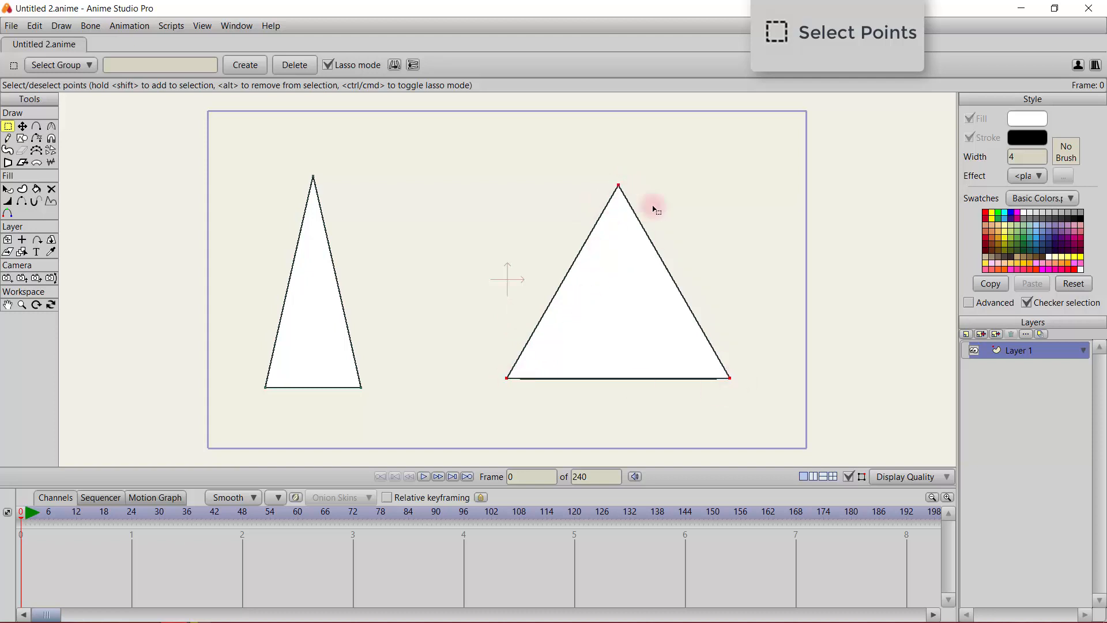
{"action": "mouse_move", "coordinate": [608, 160]}
{"action": "left_mouse_down"}
{"action": "mouse_move", "coordinate": [604, 218]}
{"action": "mouse_move", "coordinate": [676, 182]}
{"action": "mouse_move", "coordinate": [617, 154]}
{"action": "mouse_move", "coordinate": [584, 184]}
{"action": "mouse_move", "coordinate": [588, 209]}
{"action": "mouse_move", "coordinate": [637, 227]}
{"action": "mouse_move", "coordinate": [659, 195]}
{"action": "mouse_move", "coordinate": [638, 160]}
{"action": "mouse_move", "coordinate": [609, 159]}
{"action": "mouse_move", "coordinate": [581, 185]}
{"action": "mouse_move", "coordinate": [587, 211]}
{"action": "mouse_move", "coordinate": [629, 226]}
{"action": "mouse_move", "coordinate": [638, 173]}
{"action": "left_mouse_up"}
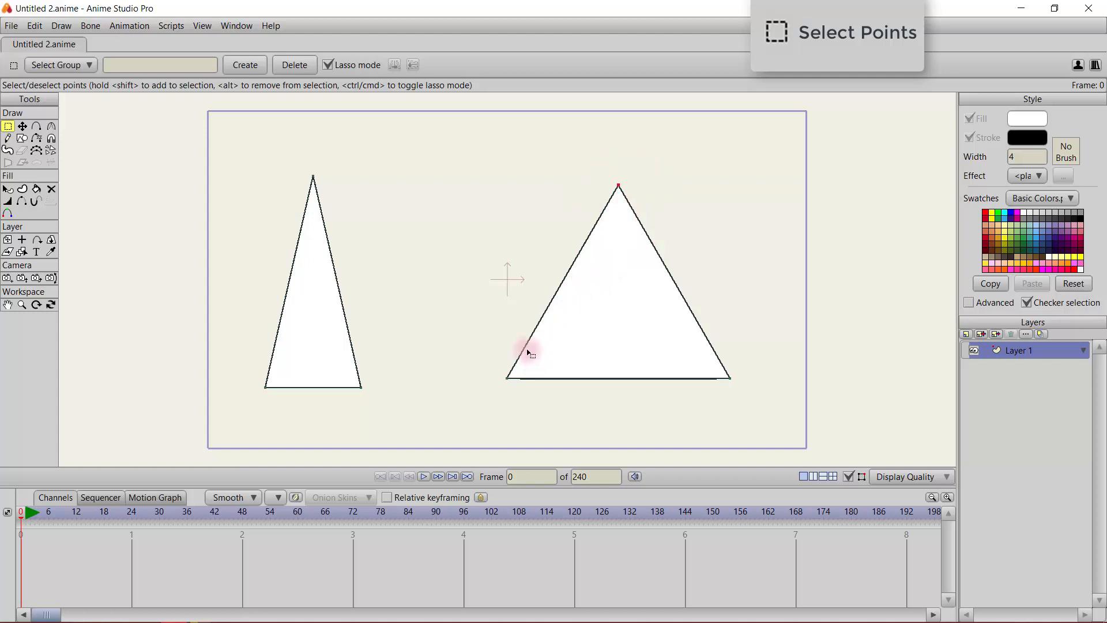
{"action": "mouse_move", "coordinate": [528, 352]}
{"action": "left_mouse_down"}
{"action": "mouse_move", "coordinate": [477, 367]}
{"action": "mouse_move", "coordinate": [513, 413]}
{"action": "mouse_move", "coordinate": [528, 353]}
{"action": "left_mouse_up"}
{"action": "mouse_move", "coordinate": [746, 365]}
{"action": "left_mouse_down"}
{"action": "mouse_move", "coordinate": [710, 376]}
{"action": "mouse_move", "coordinate": [777, 398]}
{"action": "mouse_move", "coordinate": [757, 354]}
{"action": "mouse_move", "coordinate": [731, 345]}
{"action": "left_mouse_up"}
{"action": "left_click", "coordinate": [610, 192]}
{"action": "mouse_move", "coordinate": [761, 361]}
{"action": "left_mouse_down"}
{"action": "mouse_move", "coordinate": [619, 337]}
{"action": "mouse_move", "coordinate": [513, 349]}
{"action": "mouse_move", "coordinate": [476, 376]}
{"action": "mouse_move", "coordinate": [533, 414]}
{"action": "mouse_move", "coordinate": [647, 420]}
{"action": "mouse_move", "coordinate": [750, 413]}
{"action": "mouse_move", "coordinate": [766, 395]}
{"action": "mouse_move", "coordinate": [762, 363]}
{"action": "left_mouse_up"}
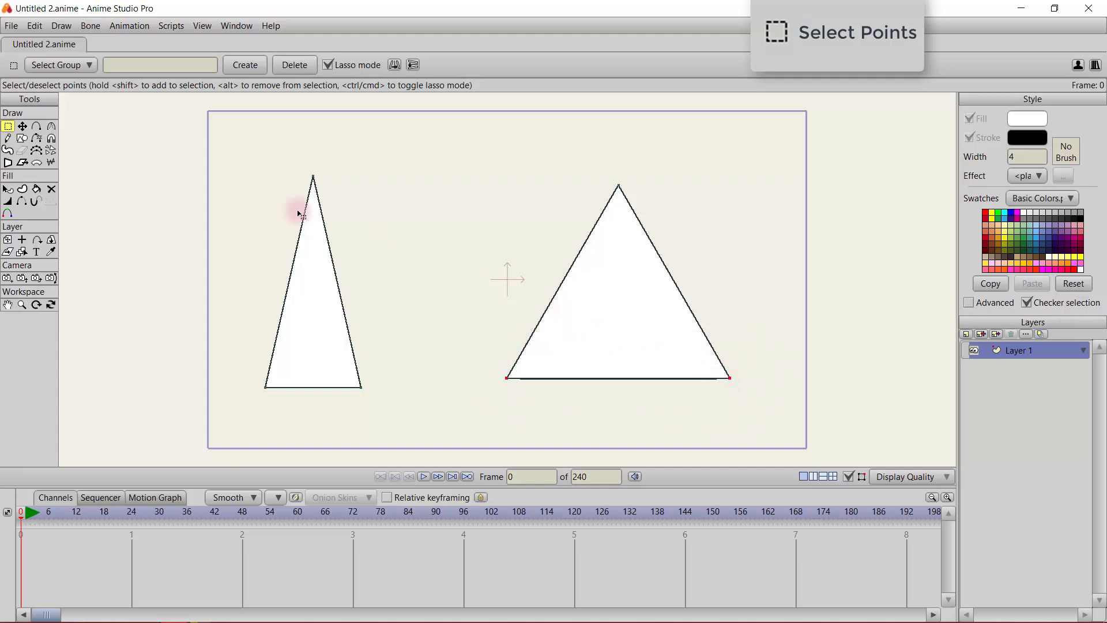
Step: Create a point group named dua-titik from the two selected base points and check it in the group list
{"action": "left_click", "coordinate": [139, 61]}
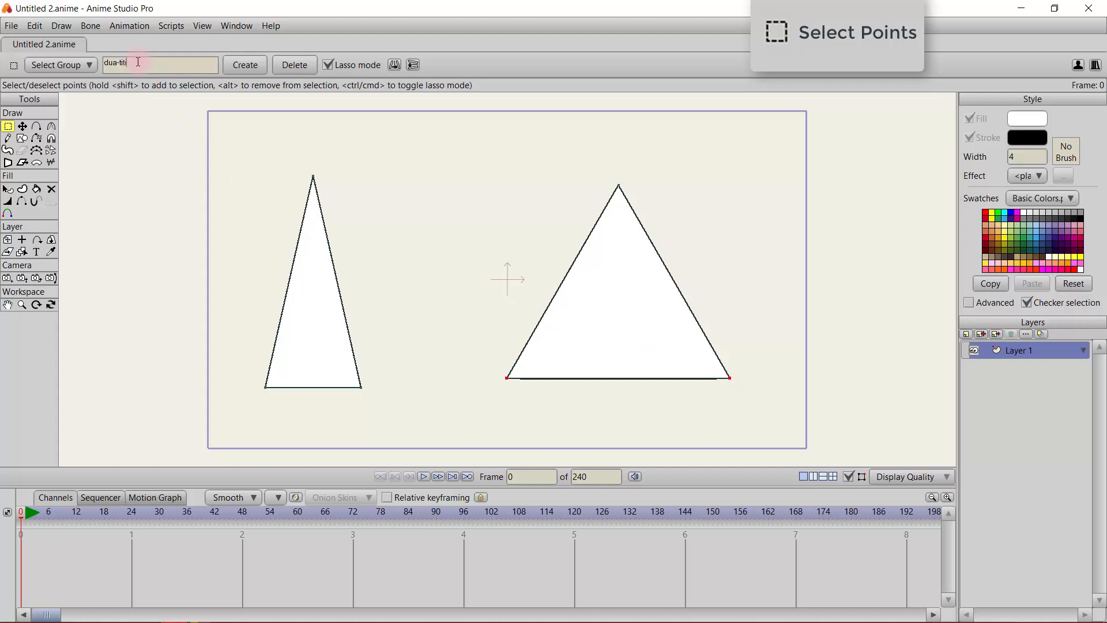
{"action": "left_click", "coordinate": [244, 68]}
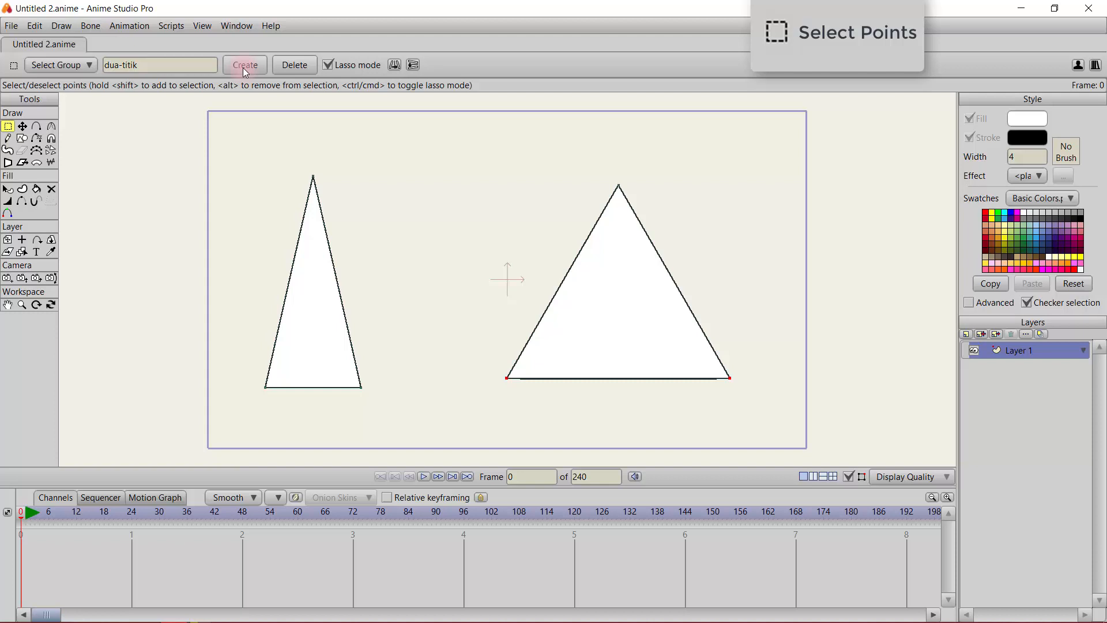
{"action": "left_click", "coordinate": [89, 66]}
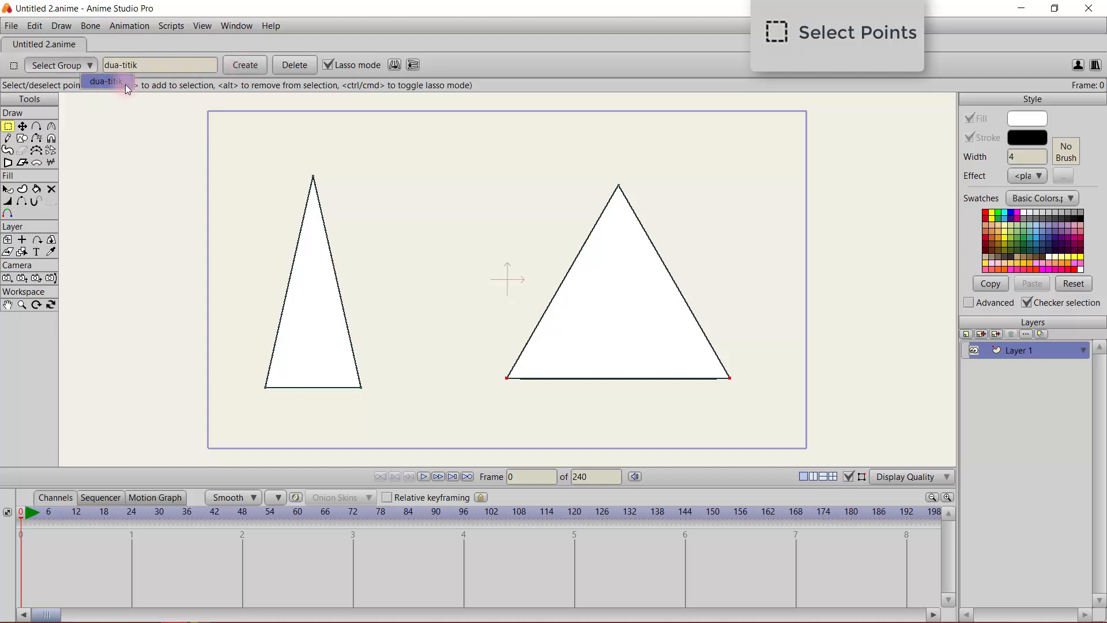
Step: Create a point group named satu-titik from the wide triangle's apex, and reselect the dua-titik group
{"action": "left_click", "coordinate": [619, 190]}
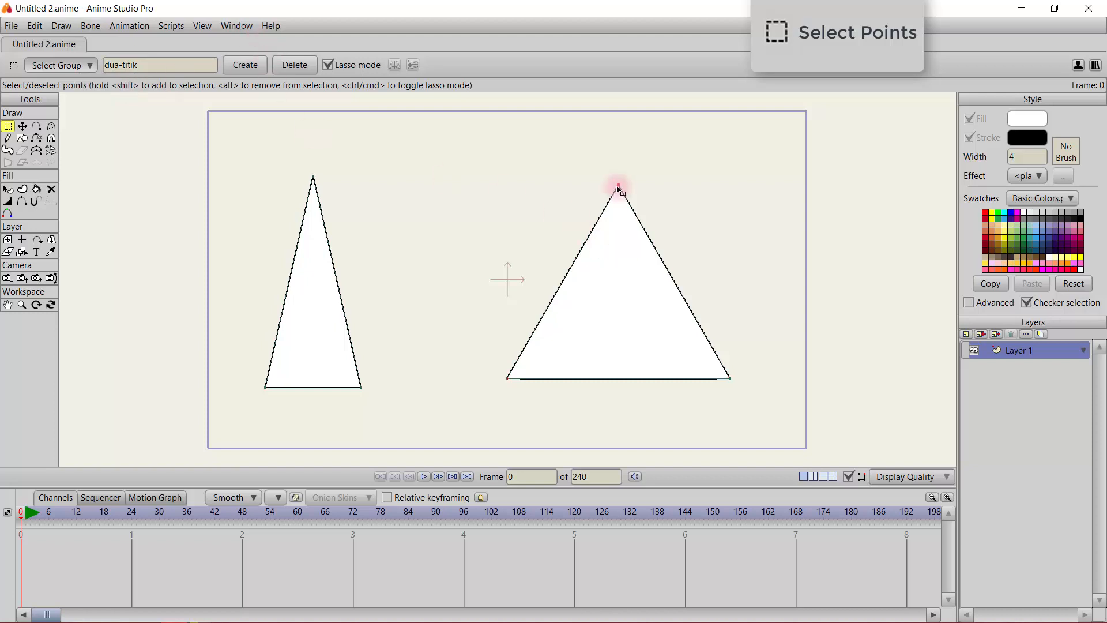
{"action": "left_click_drag", "start_coordinate": [122, 63], "coordinate": [92, 58]}
{"action": "type", "text": "satu"}
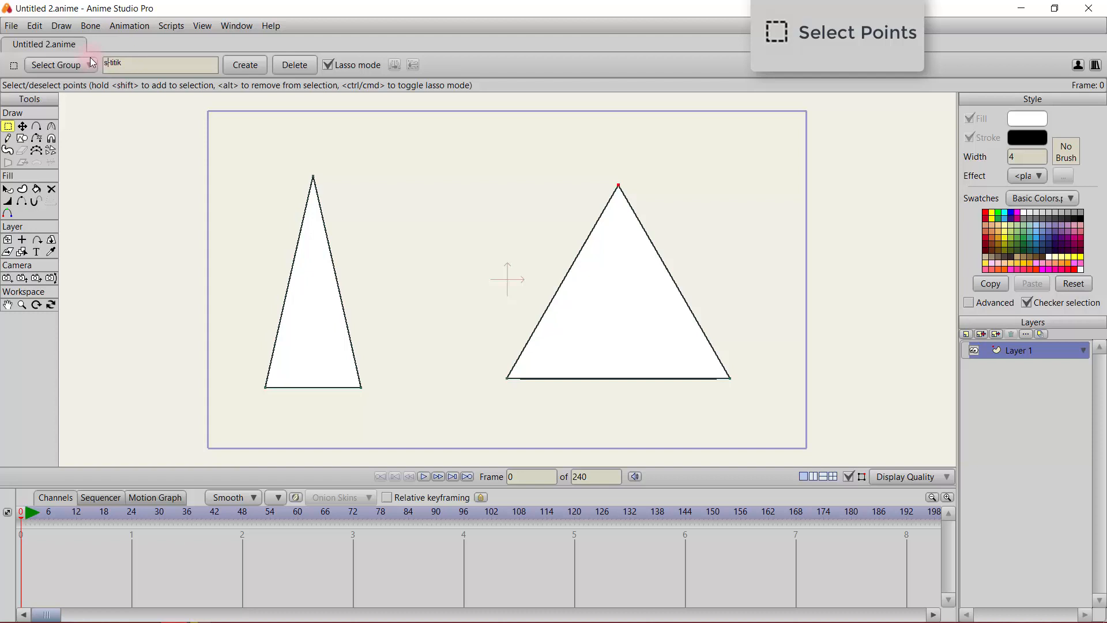
{"action": "left_click", "coordinate": [238, 65]}
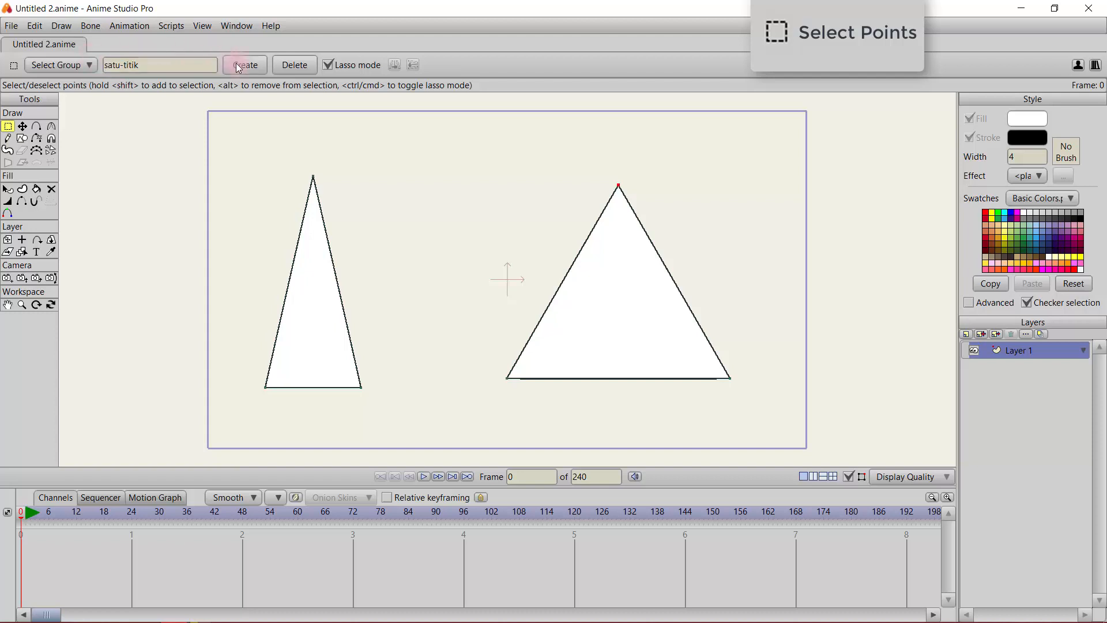
{"action": "left_click", "coordinate": [85, 64]}
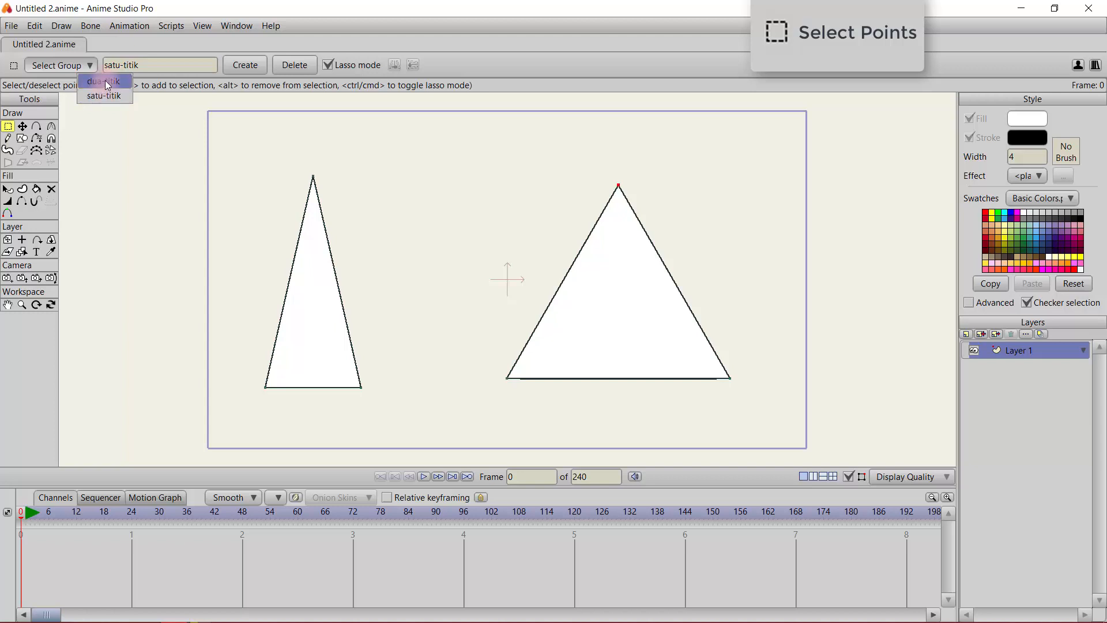
{"action": "left_click", "coordinate": [105, 81]}
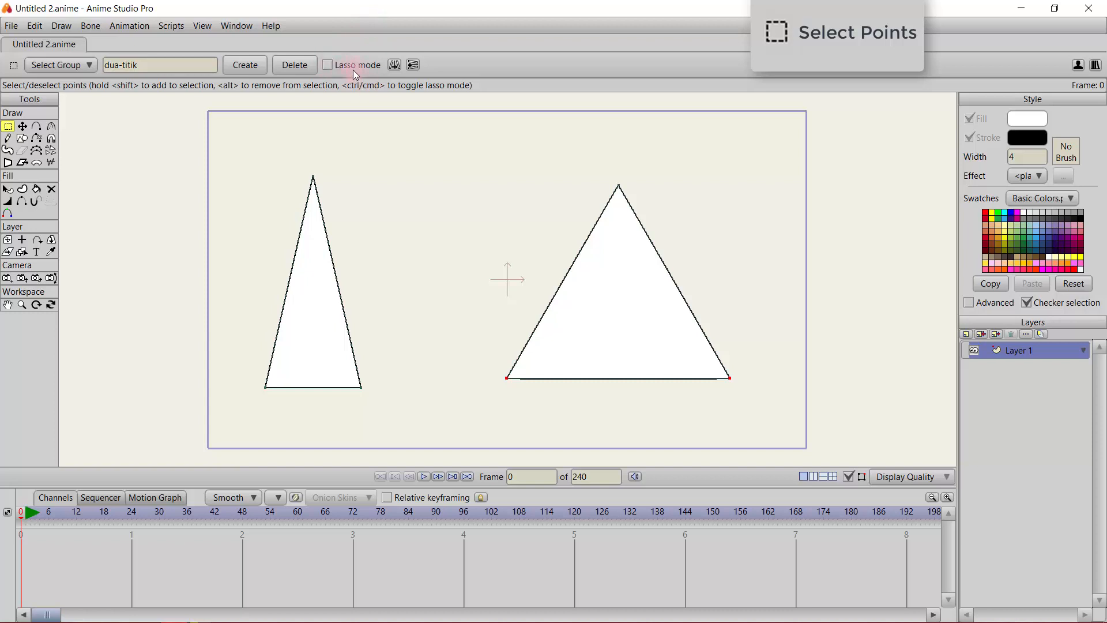
Step: Select the wide triangle's points with a rectangular marquee, and re-enable Lasso mode to try a freehand selection around them
{"action": "mouse_move", "coordinate": [491, 154]}
{"action": "left_mouse_down"}
{"action": "mouse_move", "coordinate": [548, 240]}
{"action": "mouse_move", "coordinate": [763, 423]}
{"action": "left_mouse_up"}
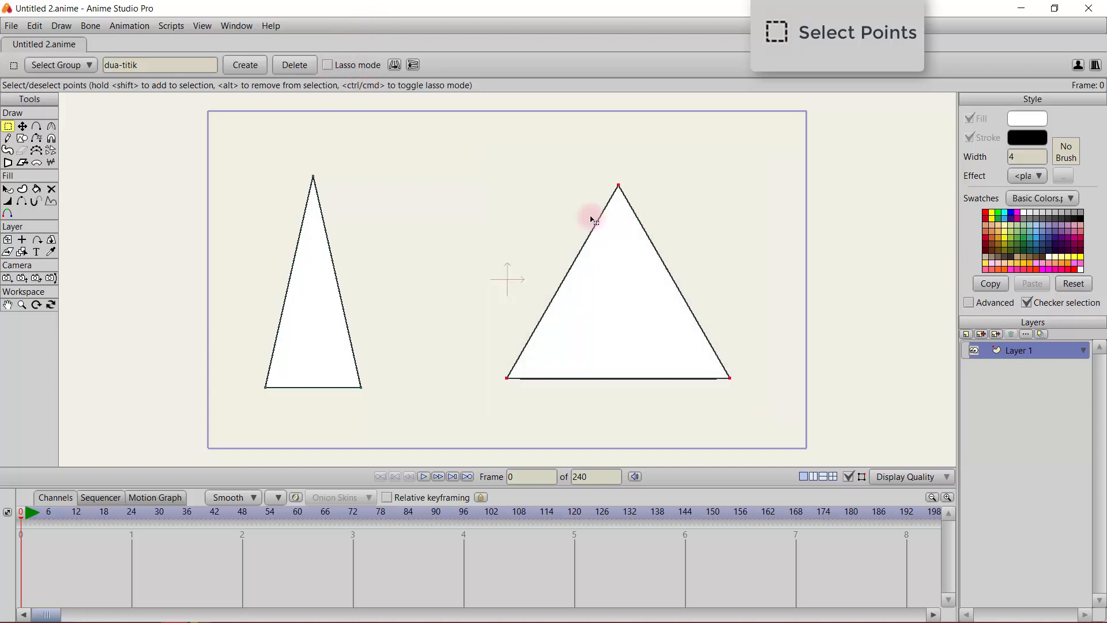
{"action": "left_click", "coordinate": [328, 65]}
{"action": "left_click", "coordinate": [529, 173]}
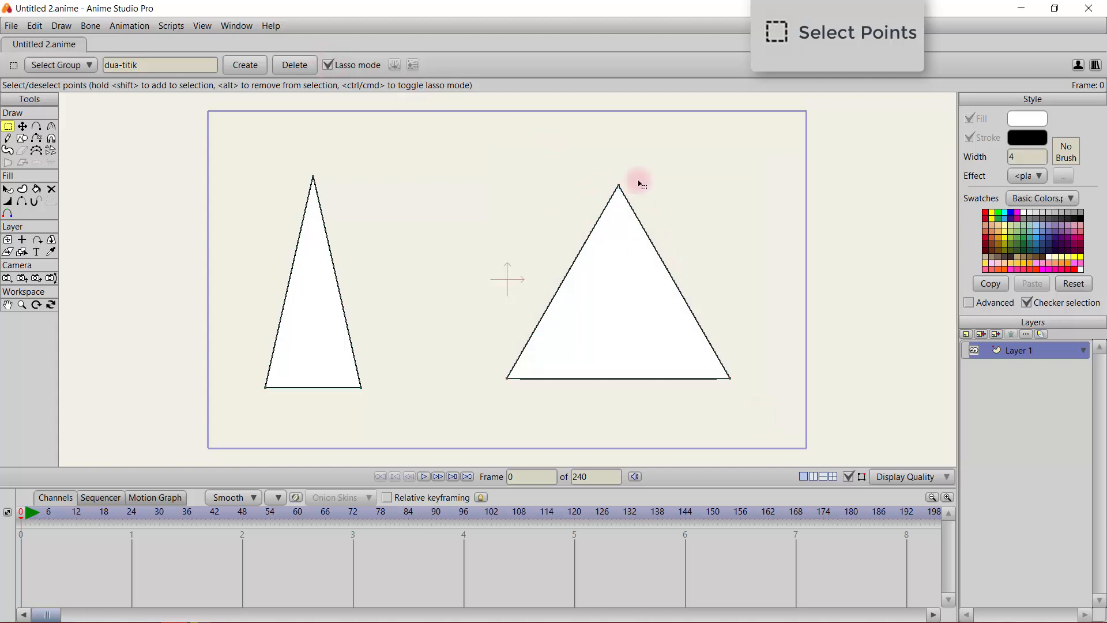
{"action": "mouse_move", "coordinate": [640, 184]}
{"action": "left_mouse_down"}
{"action": "mouse_move", "coordinate": [722, 218]}
{"action": "mouse_move", "coordinate": [583, 165]}
{"action": "left_mouse_up"}
Step: Turn off Lasso mode and select points of the wide triangle with rectangular marquees, ending on a single base corner
{"action": "left_click", "coordinate": [328, 65]}
{"action": "left_click_drag", "start_coordinate": [443, 145], "coordinate": [779, 417]}
{"action": "mouse_move", "coordinate": [467, 132]}
{"action": "left_mouse_down"}
{"action": "mouse_move", "coordinate": [681, 224]}
{"action": "mouse_move", "coordinate": [754, 190]}
{"action": "mouse_move", "coordinate": [578, 122]}
{"action": "mouse_move", "coordinate": [469, 136]}
{"action": "left_mouse_up"}
{"action": "mouse_move", "coordinate": [591, 354]}
{"action": "left_mouse_down"}
{"action": "mouse_move", "coordinate": [515, 335]}
{"action": "mouse_move", "coordinate": [507, 412]}
{"action": "mouse_move", "coordinate": [581, 400]}
{"action": "mouse_move", "coordinate": [574, 354]}
{"action": "left_mouse_up"}
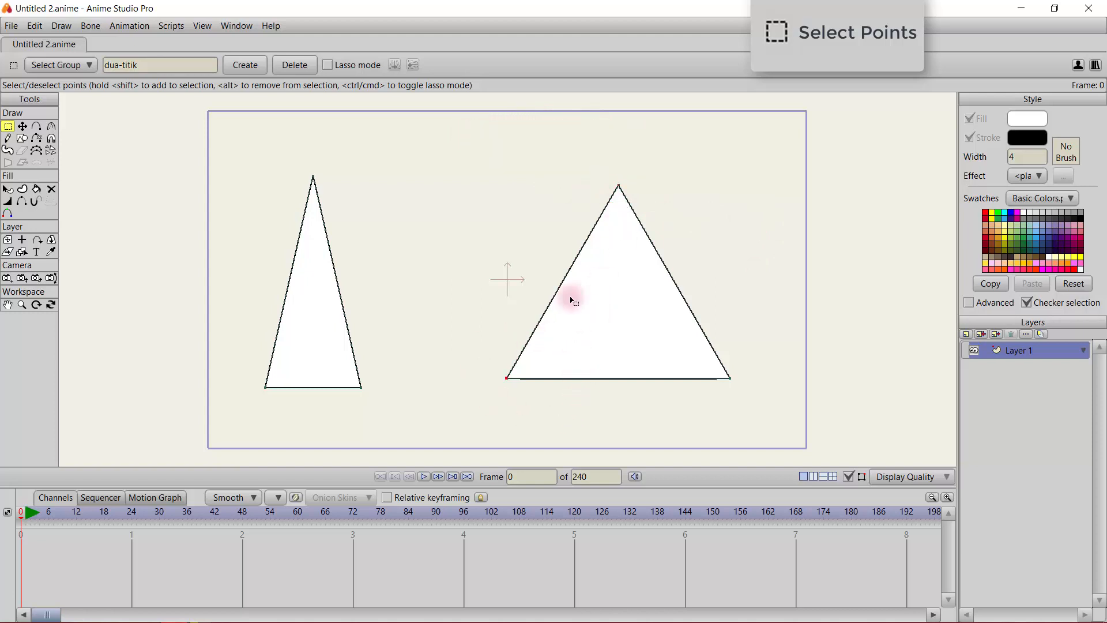
Step: Turn Lasso mode back on, select the wide triangle's corner points with freehand loops, and clear the selection
{"action": "left_click", "coordinate": [330, 64]}
{"action": "mouse_move", "coordinate": [466, 154]}
{"action": "left_mouse_down"}
{"action": "mouse_move", "coordinate": [666, 306]}
{"action": "mouse_move", "coordinate": [651, 152]}
{"action": "mouse_move", "coordinate": [469, 153]}
{"action": "left_mouse_up"}
{"action": "mouse_move", "coordinate": [542, 414]}
{"action": "left_mouse_down"}
{"action": "mouse_move", "coordinate": [530, 358]}
{"action": "mouse_move", "coordinate": [559, 368]}
{"action": "left_mouse_up"}
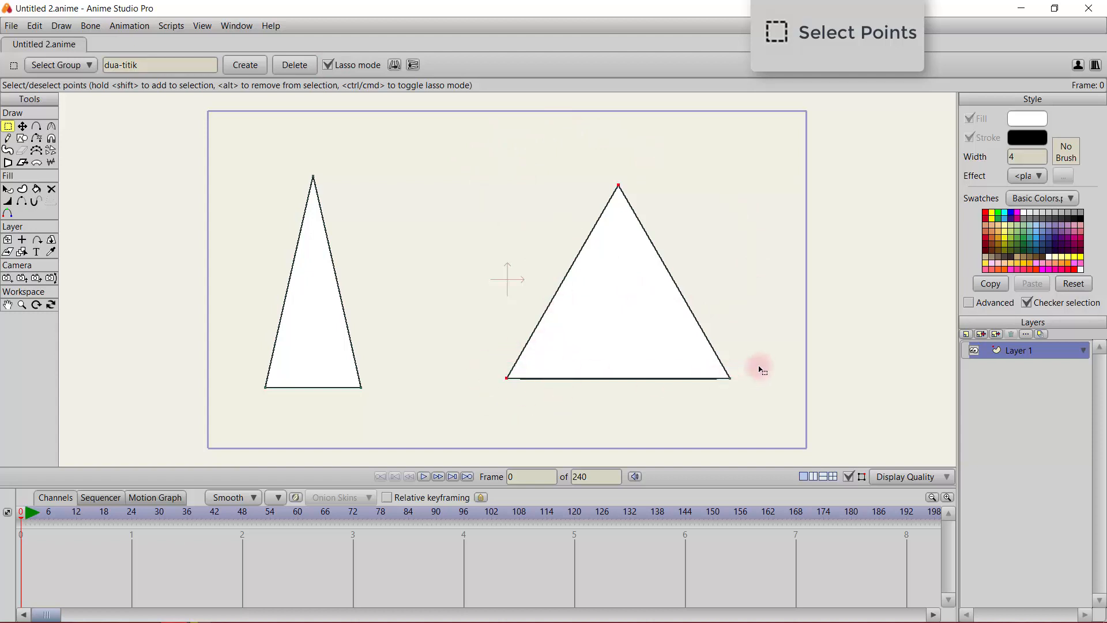
{"action": "mouse_move", "coordinate": [760, 367]}
{"action": "left_mouse_down"}
{"action": "mouse_move", "coordinate": [759, 398]}
{"action": "mouse_move", "coordinate": [763, 366]}
{"action": "left_mouse_up"}
{"action": "left_click", "coordinate": [688, 265]}
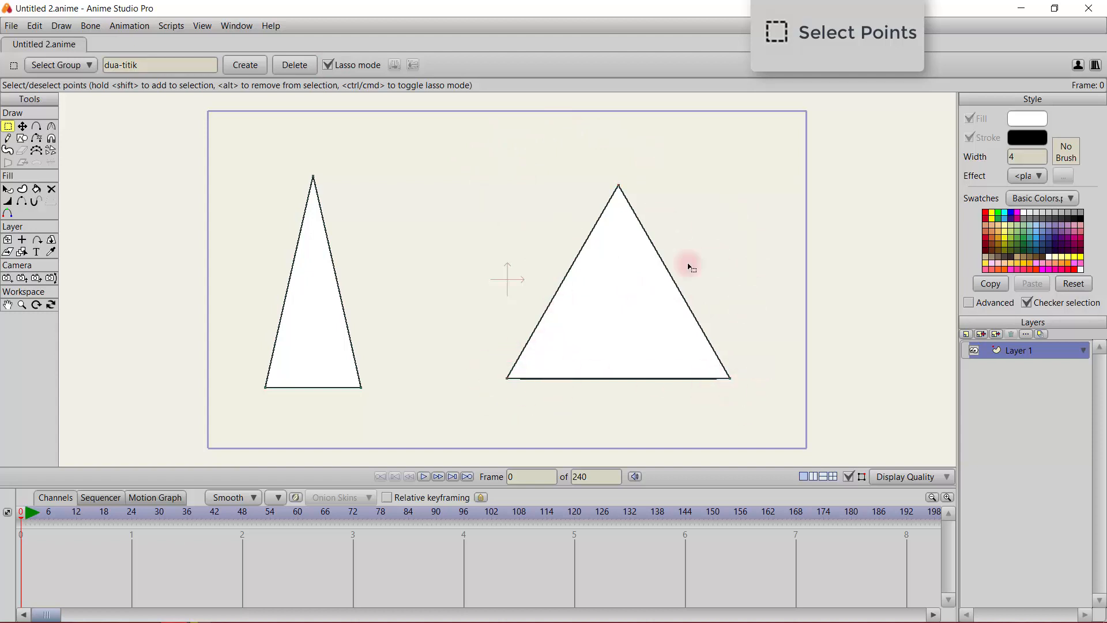
Step: Select the whole wide triangle, flip it vertically, and flip it back to its upright orientation
{"action": "left_click", "coordinate": [622, 303]}
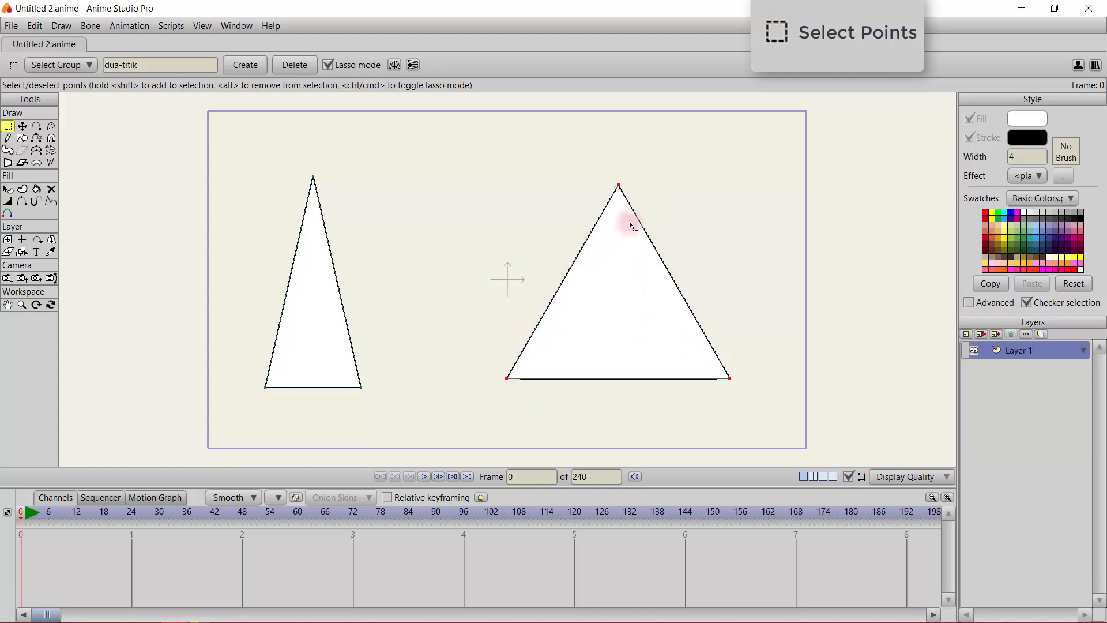
{"action": "left_click", "coordinate": [414, 65]}
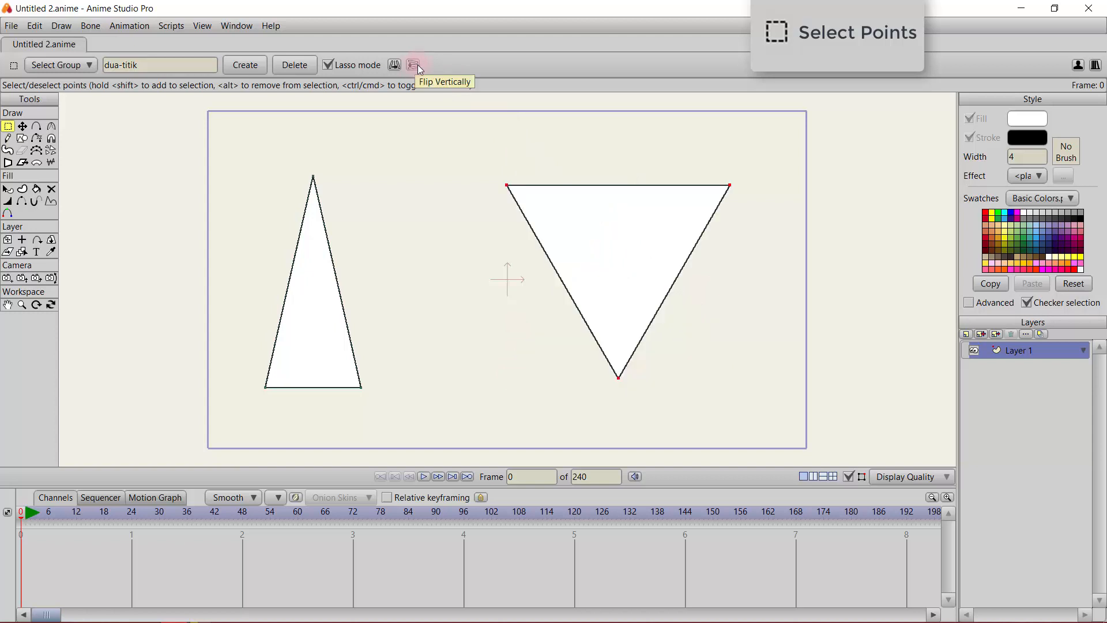
{"action": "left_click", "coordinate": [414, 66]}
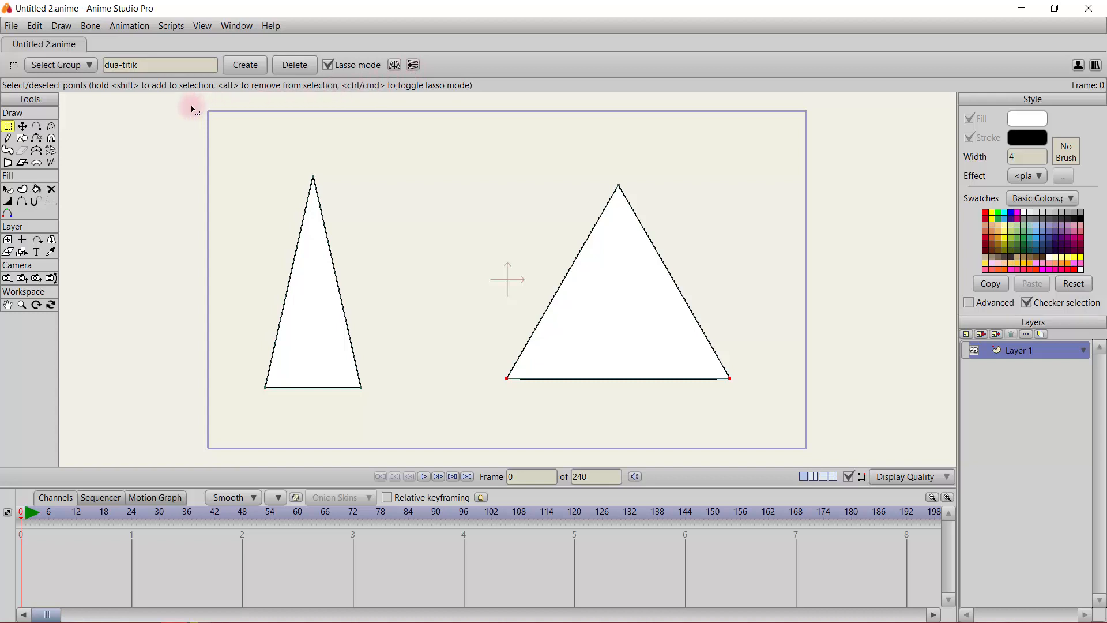
Step: Save the project as latihan1 in the Rekaman Tutorial untuk Pengabdian 2020 folder
{"action": "left_click", "coordinate": [11, 26]}
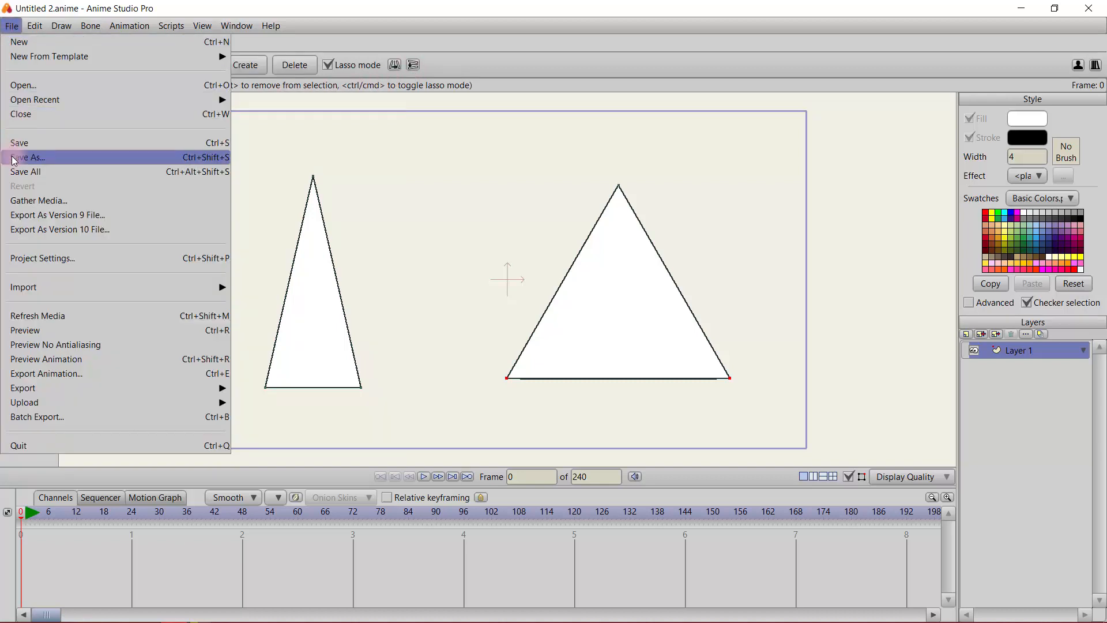
{"action": "left_click", "coordinate": [50, 160]}
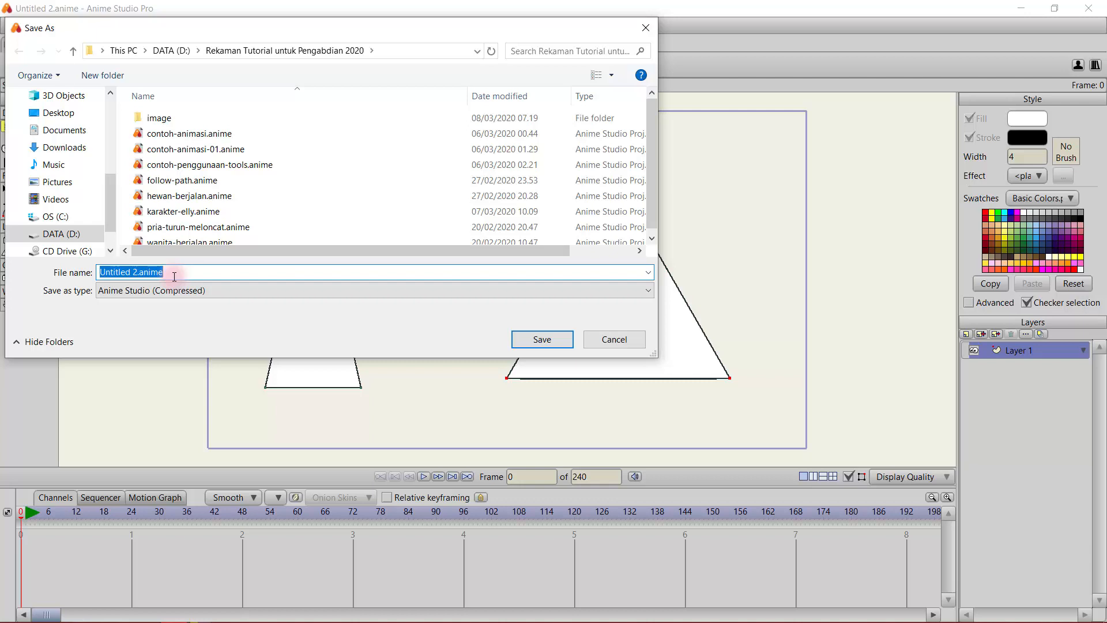
{"action": "type", "text": "latihan"}
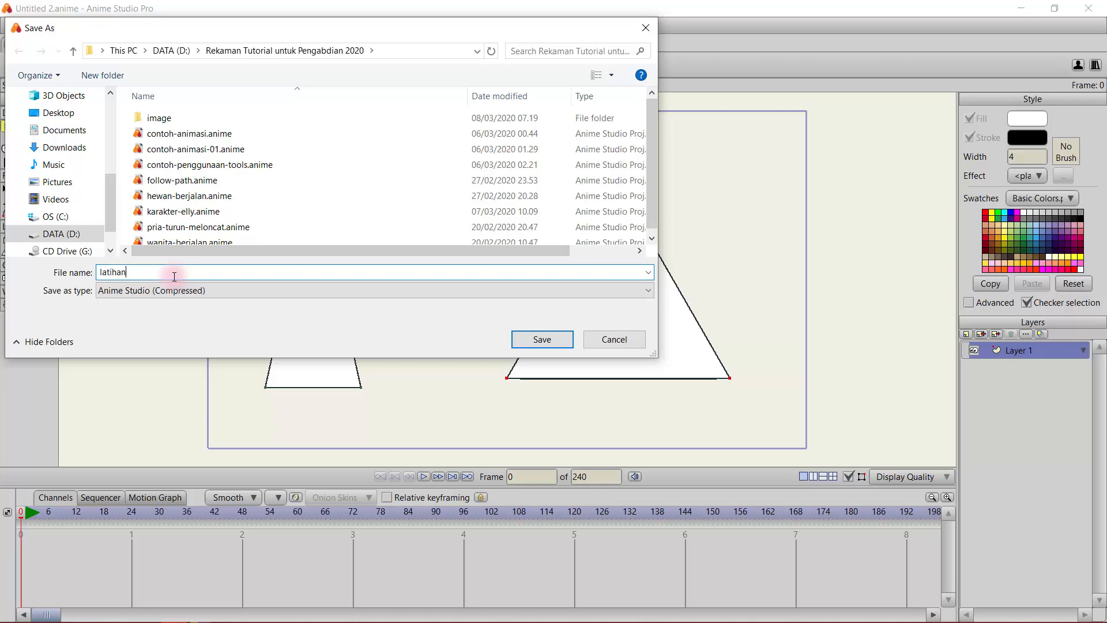
{"action": "type", "text": "1"}
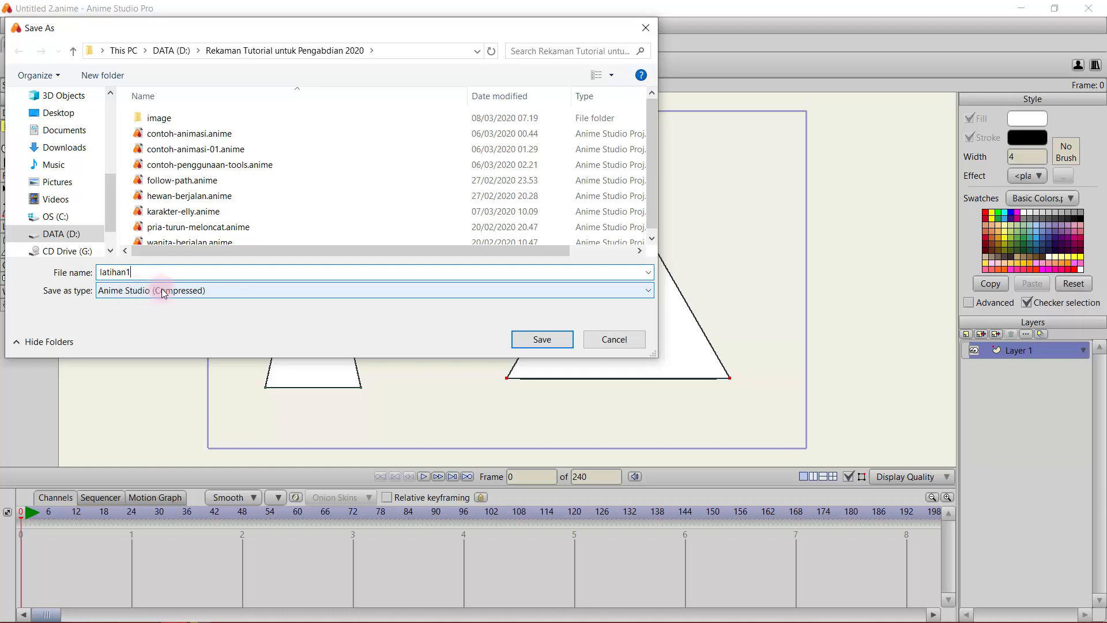
{"action": "left_click", "coordinate": [555, 341]}
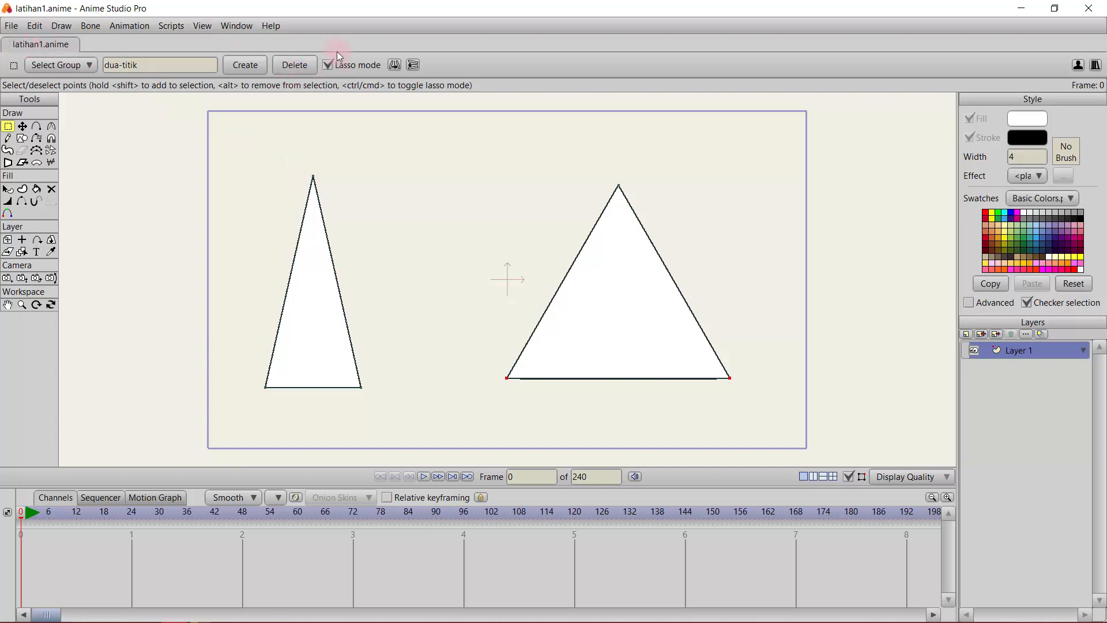
Step: Select the whole wide triangle with the Transform Points tool and enlarge it proportionally from its upper corner handle
{"action": "left_click", "coordinate": [23, 128]}
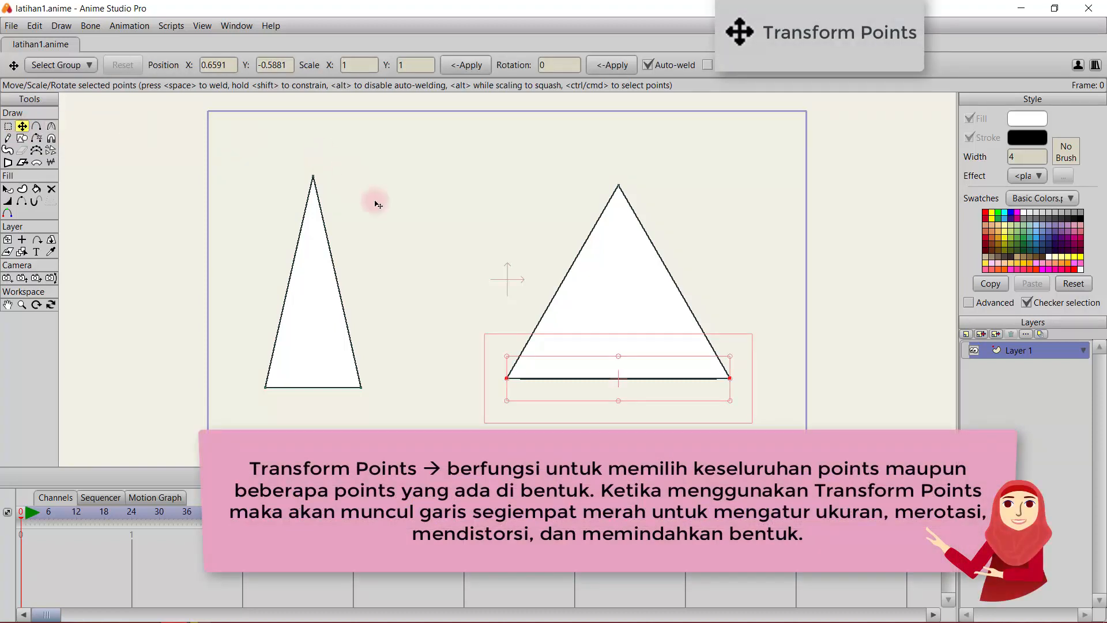
{"action": "double_click", "coordinate": [616, 279]}
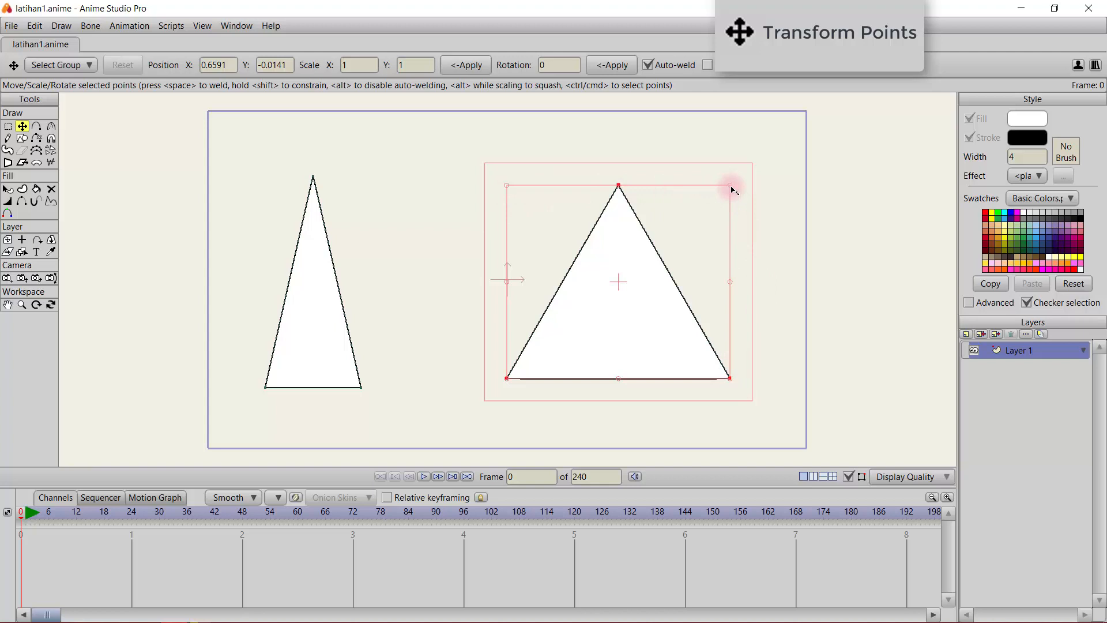
{"action": "left_click_drag", "start_coordinate": [731, 189], "coordinate": [835, 154]}
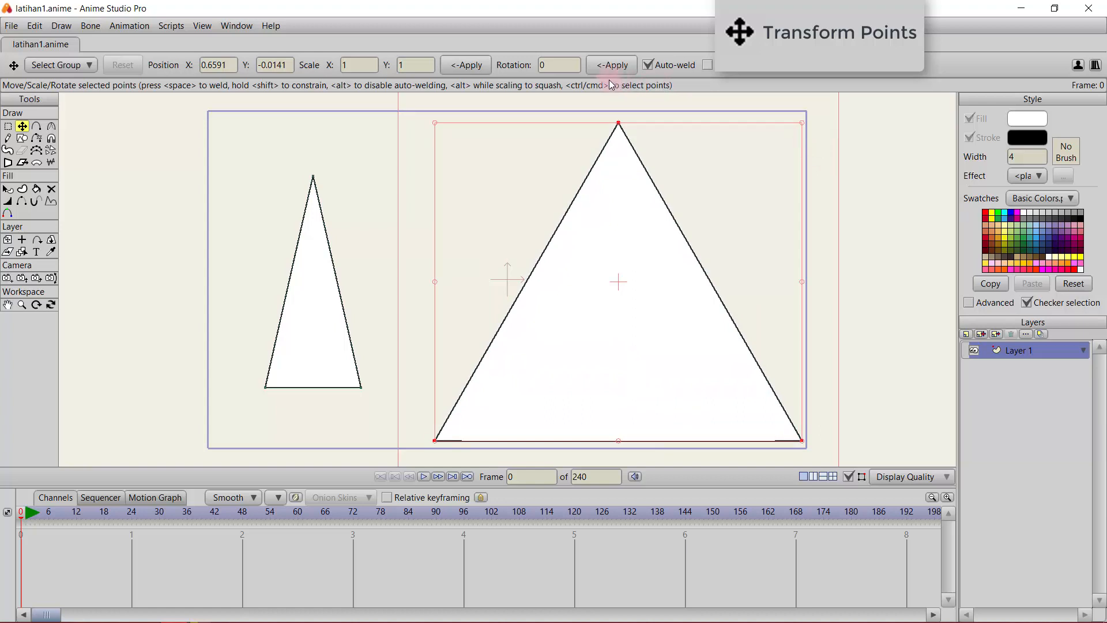
Step: Scale the wide triangle by 2 in both X and Y and apply the scaling
{"action": "left_click", "coordinate": [371, 66]}
{"action": "type", "text": "2"}
{"action": "key", "text": "Tab"}
{"action": "type", "text": "2"}
{"action": "left_click", "coordinate": [453, 64]}
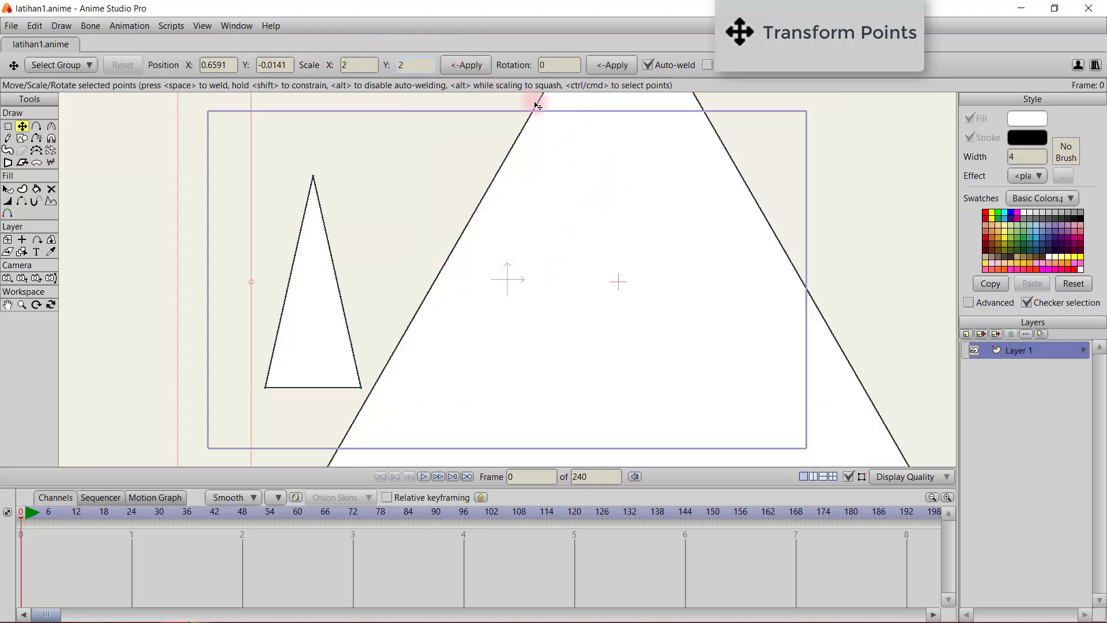
{"action": "scroll", "coordinate": [598, 262], "scroll_direction": "up", "scroll_amount": 2}
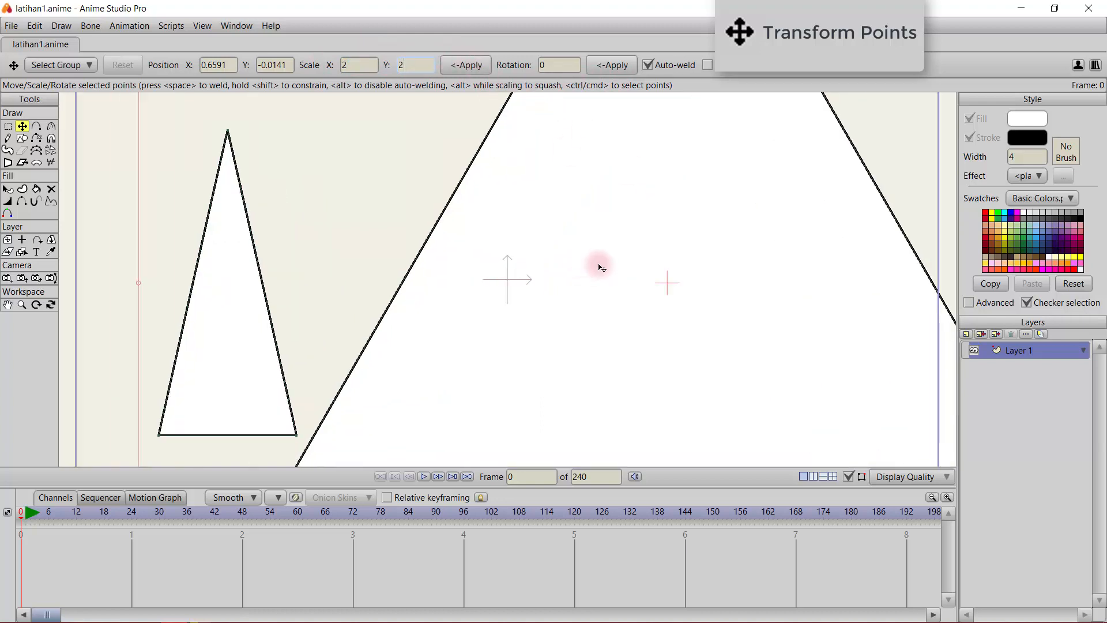
{"action": "scroll", "coordinate": [571, 279], "scroll_direction": "down", "scroll_amount": 3}
{"action": "scroll", "coordinate": [573, 279], "scroll_direction": "down", "scroll_amount": 4}
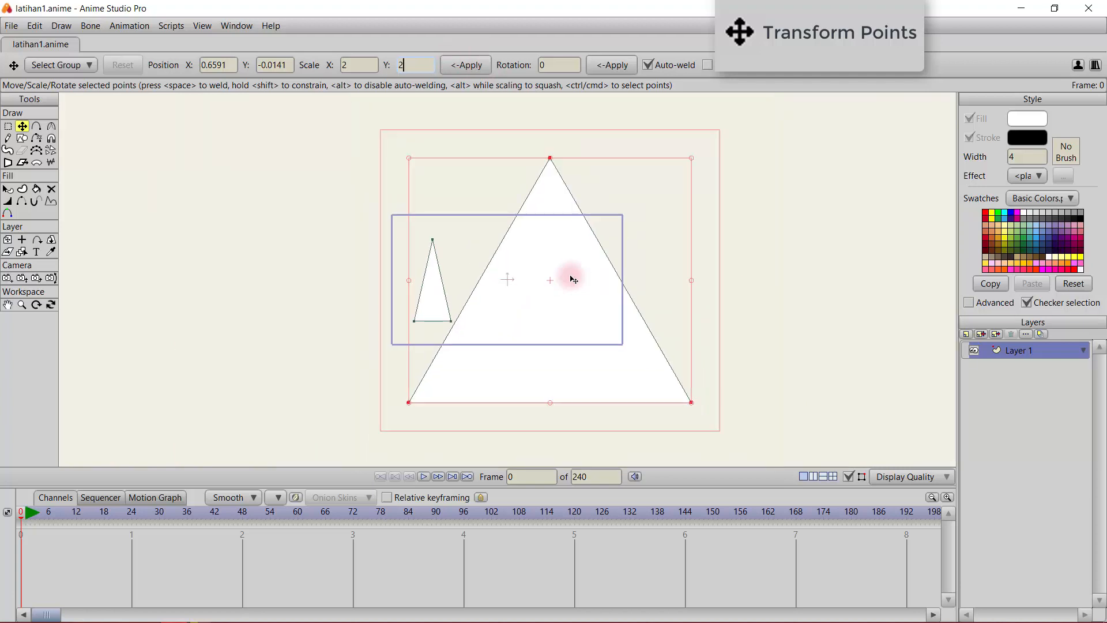
{"action": "scroll", "coordinate": [573, 279], "scroll_direction": "up", "scroll_amount": 5}
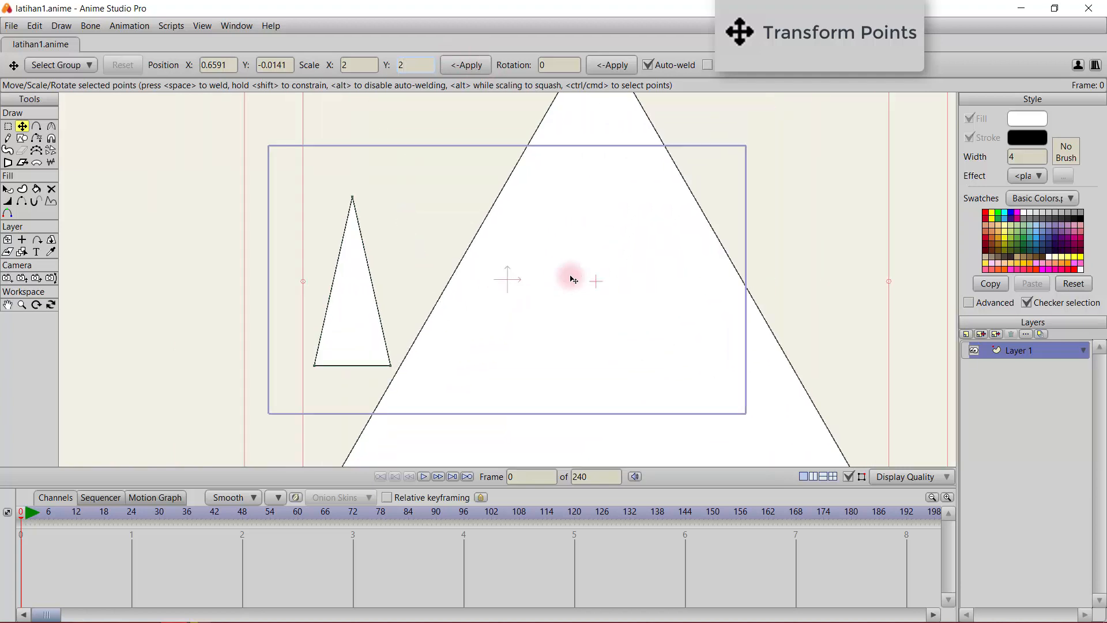
Step: Undo the scaling by 2 of the wide triangle
{"action": "scroll", "coordinate": [573, 280], "scroll_direction": "down", "scroll_amount": 3}
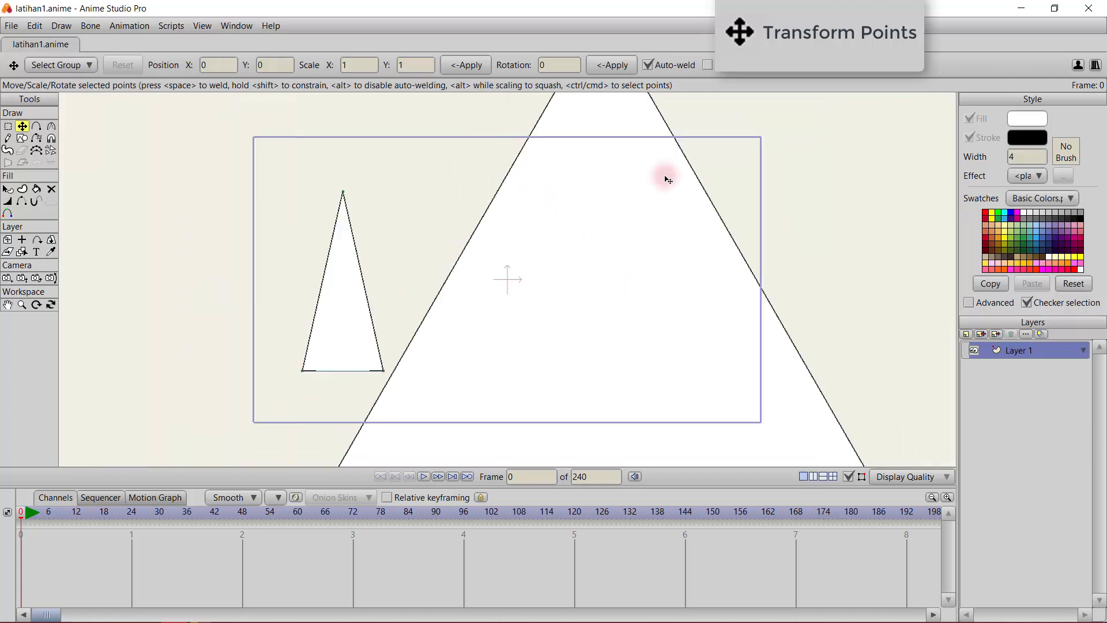
{"action": "key", "text": "ctrl+z"}
{"action": "scroll", "coordinate": [654, 207], "scroll_direction": "up", "scroll_amount": 1}
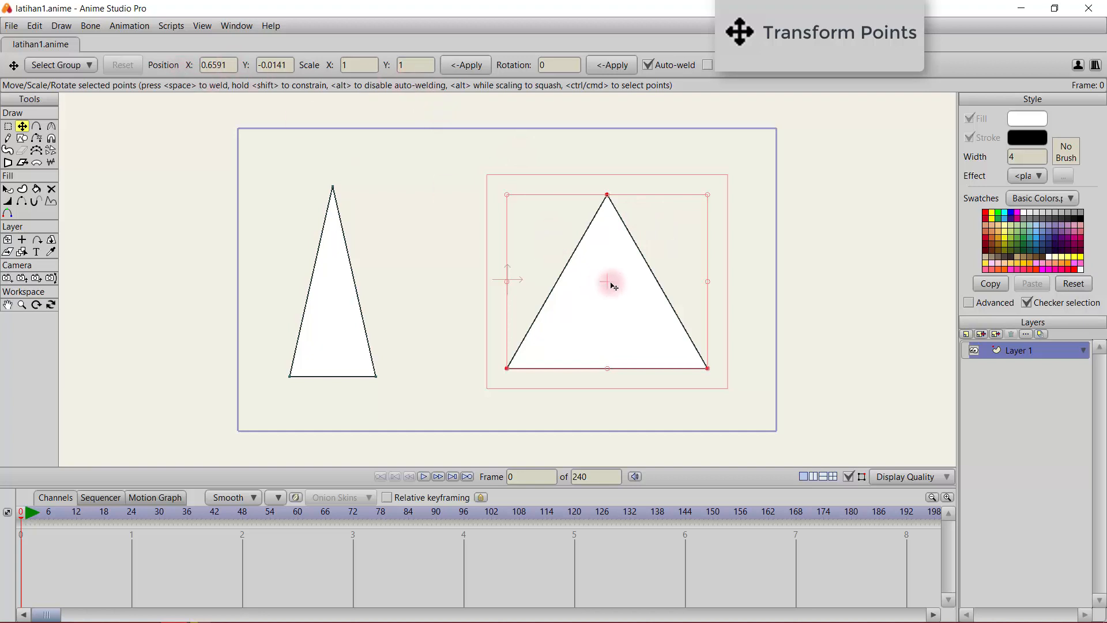
Step: Move the wide triangle horizontally to about X 0.31, undo the extra move, and clear the selection
{"action": "left_click_drag", "start_coordinate": [613, 286], "coordinate": [672, 310]}
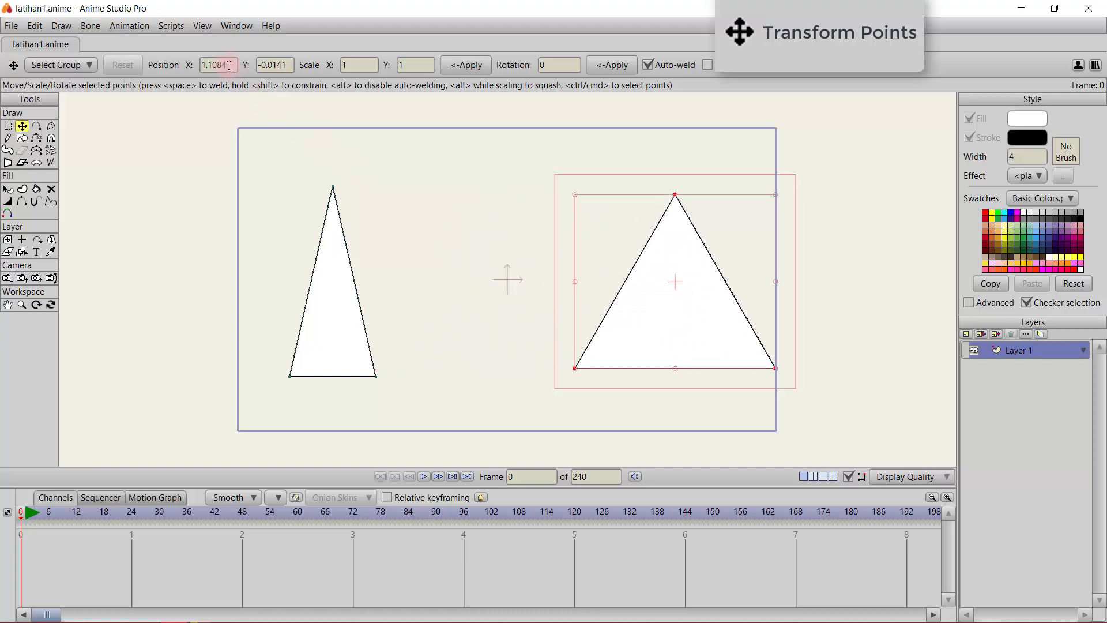
{"action": "left_click_drag", "start_coordinate": [622, 249], "coordinate": [503, 250]}
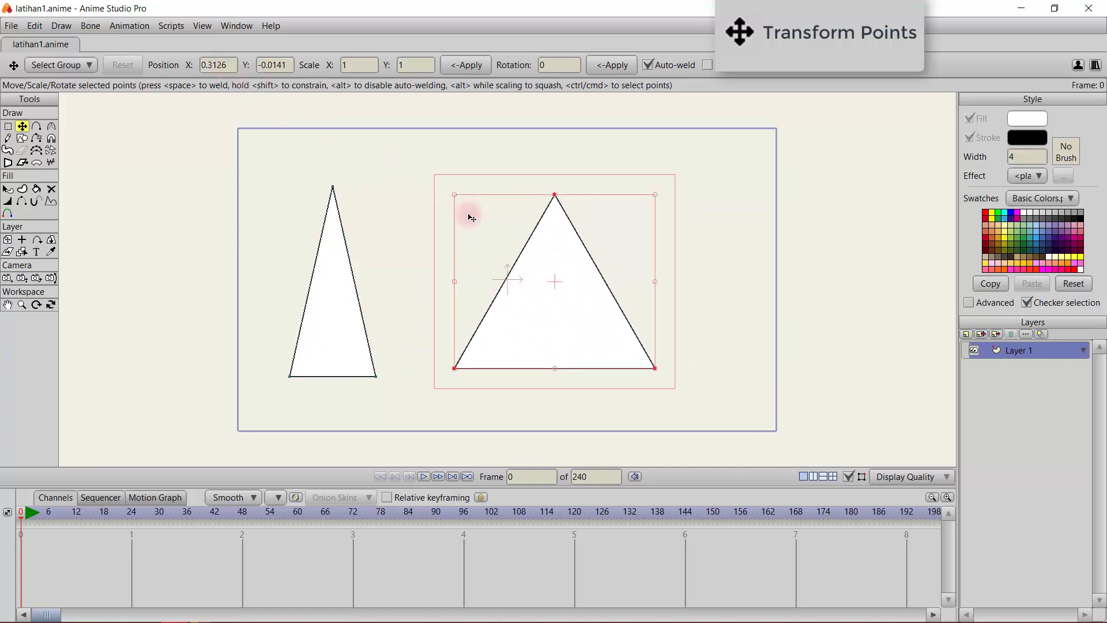
{"action": "left_click_drag", "start_coordinate": [548, 280], "coordinate": [665, 299]}
{"action": "key", "text": "ctrl+z"}
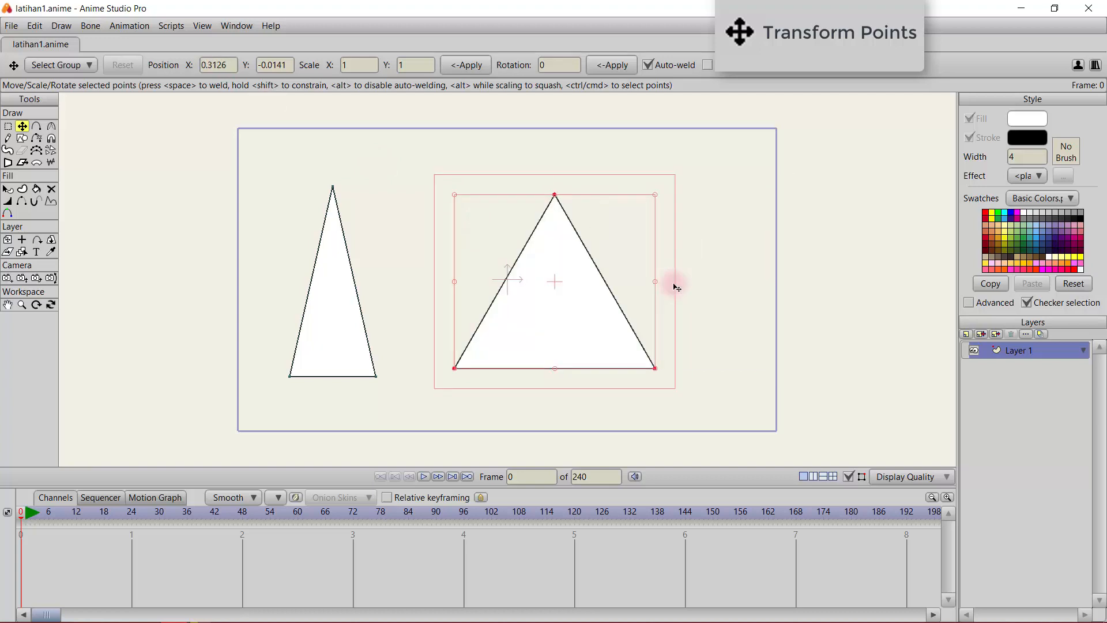
{"action": "left_click", "coordinate": [732, 230]}
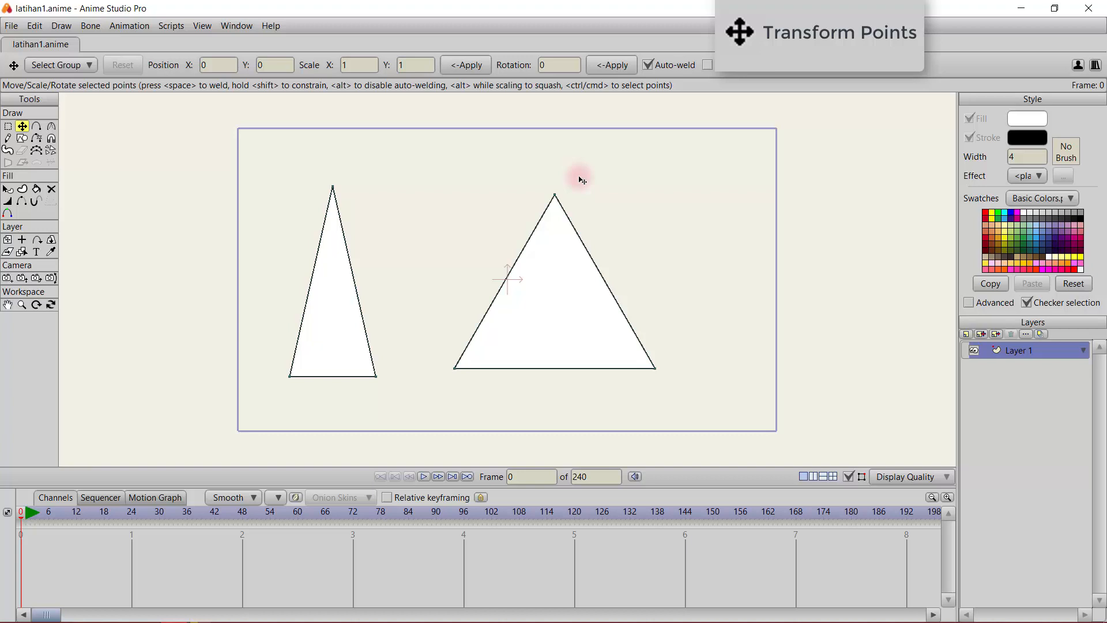
Step: Try moving the wide triangle's apex down and to the right, and undo the moves
{"action": "mouse_move", "coordinate": [582, 180]}
{"action": "left_mouse_down"}
{"action": "mouse_move", "coordinate": [542, 172]}
{"action": "mouse_move", "coordinate": [548, 227]}
{"action": "mouse_move", "coordinate": [564, 164]}
{"action": "left_mouse_up"}
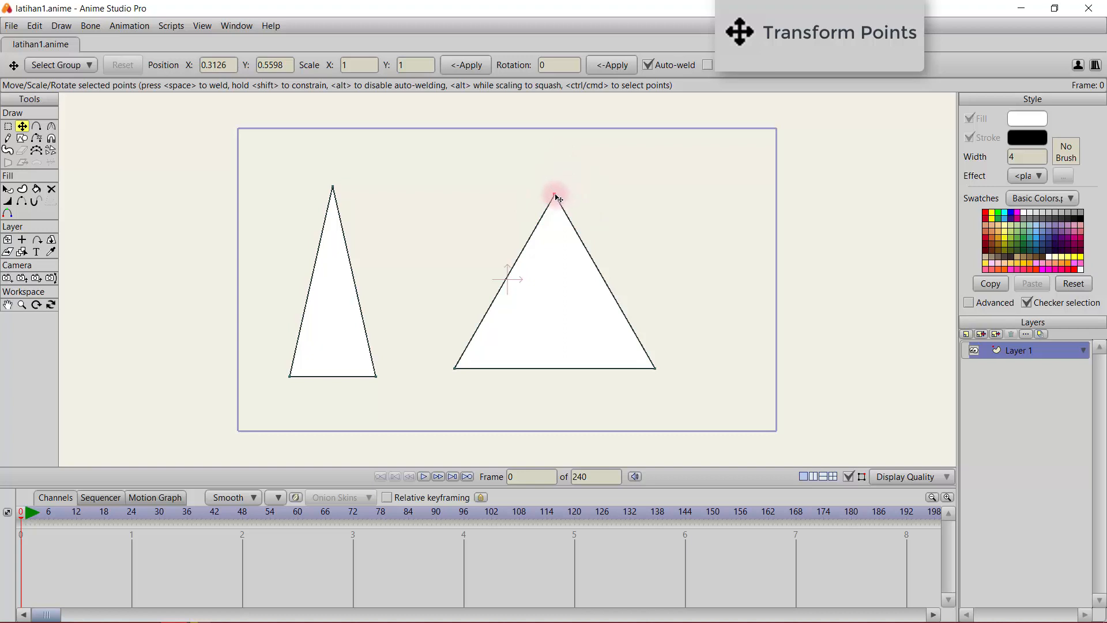
{"action": "left_click_drag", "start_coordinate": [557, 197], "coordinate": [564, 235]}
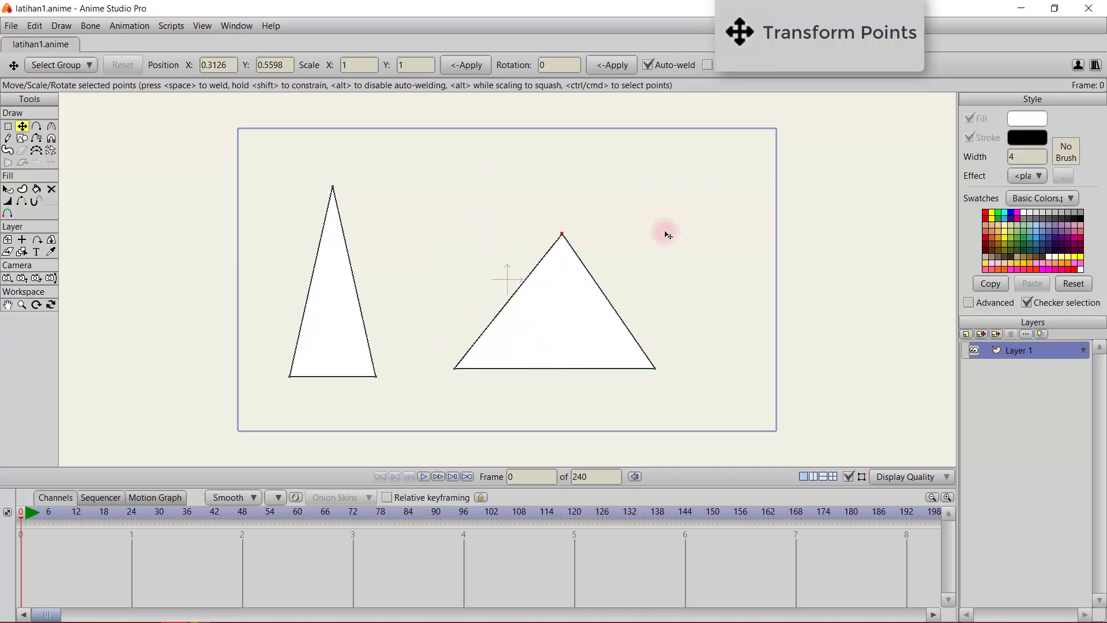
{"action": "left_click_drag", "start_coordinate": [666, 235], "coordinate": [625, 205]}
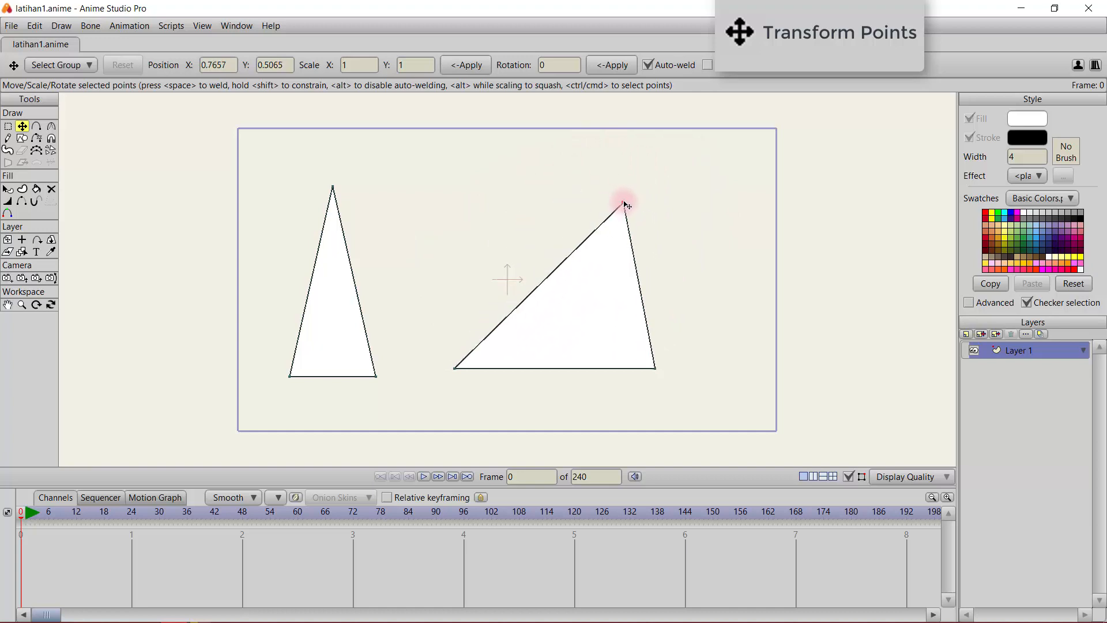
{"action": "key", "text": "ctrl+z"}
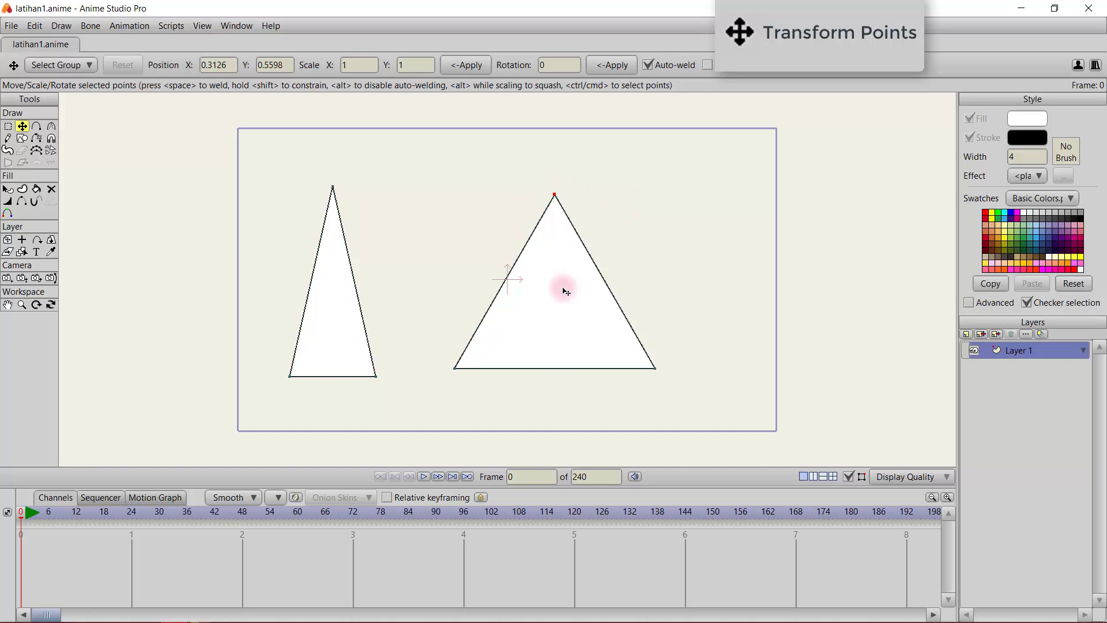
Step: Select all points of the wide triangle, flip it upside down, and flip it back upright
{"action": "key", "text": "ctrl+a"}
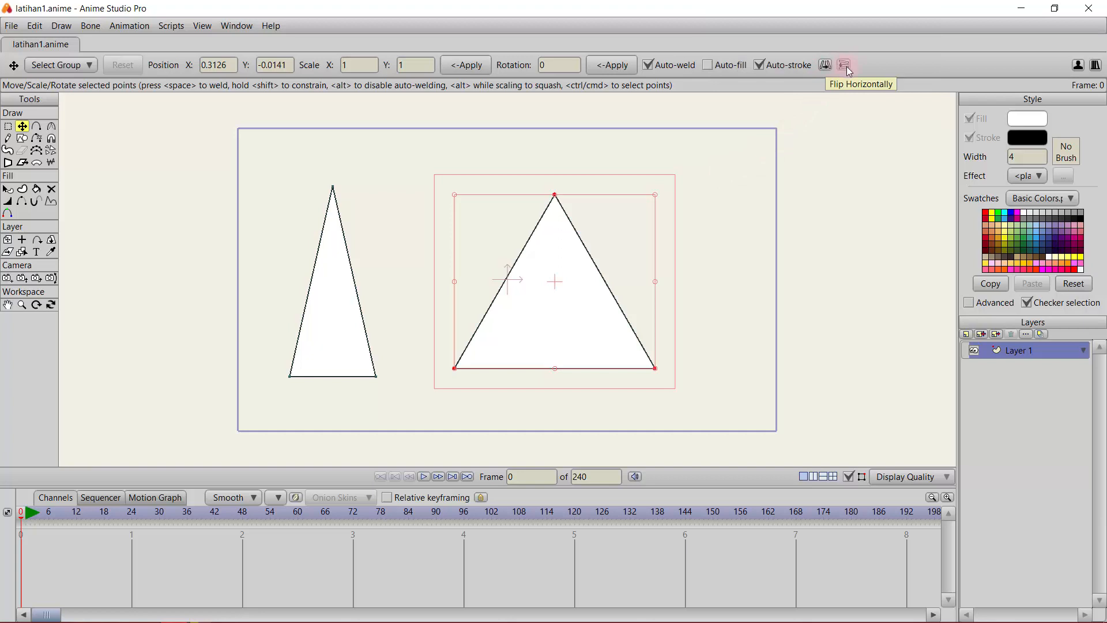
{"action": "left_click", "coordinate": [845, 66]}
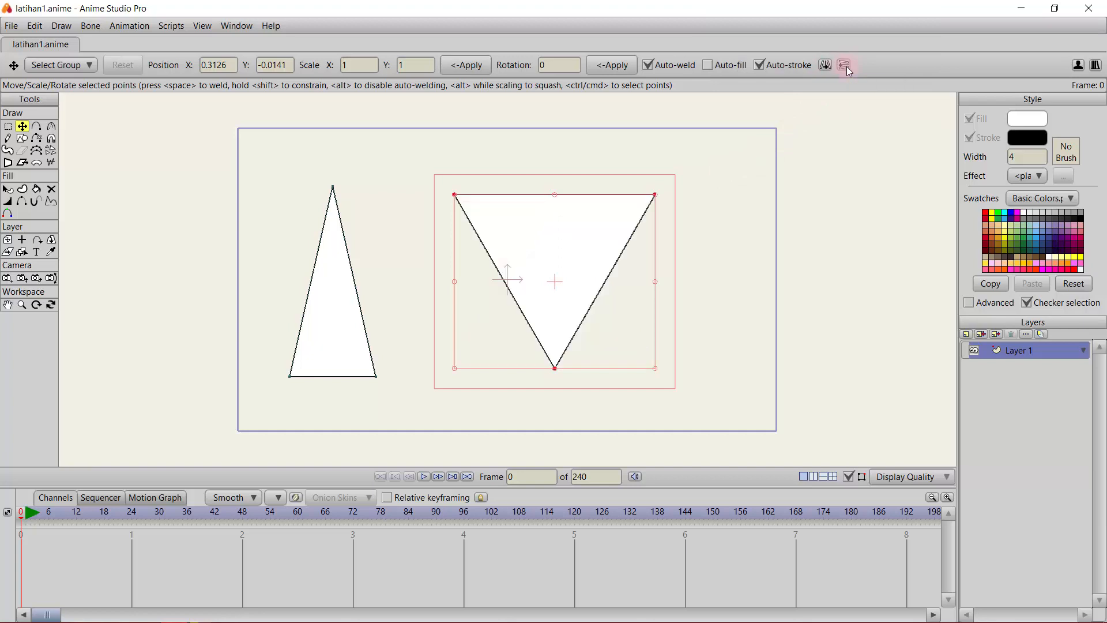
{"action": "left_click", "coordinate": [847, 65]}
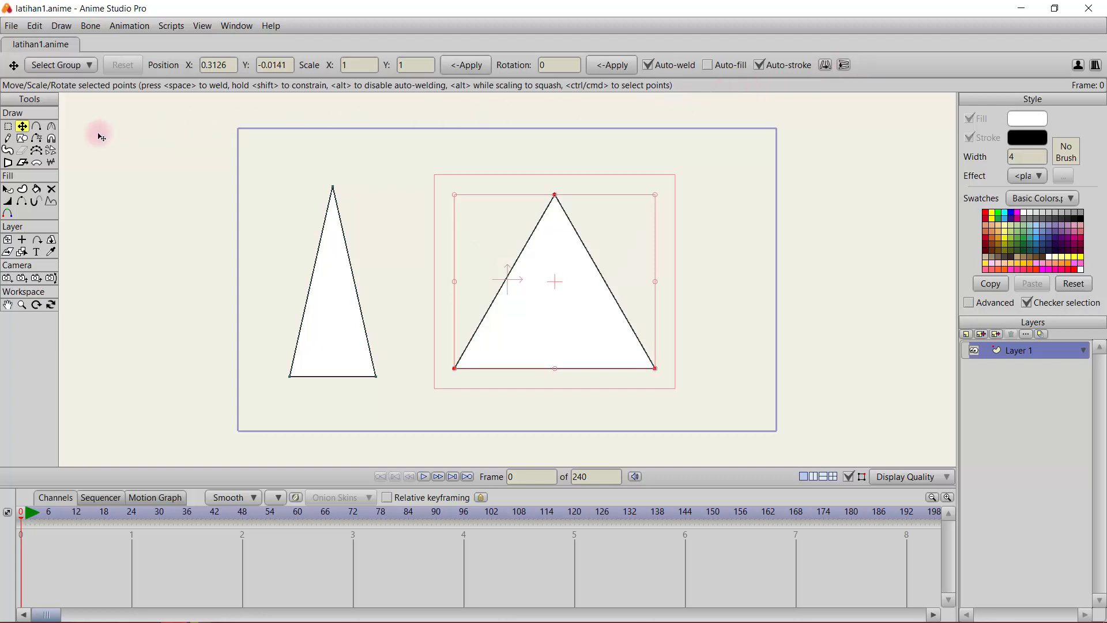
Step: With Add Point, pull a curved point outward from the wide triangle's left edge and a sharp-cornered point inward from its right edge
{"action": "left_click", "coordinate": [36, 127]}
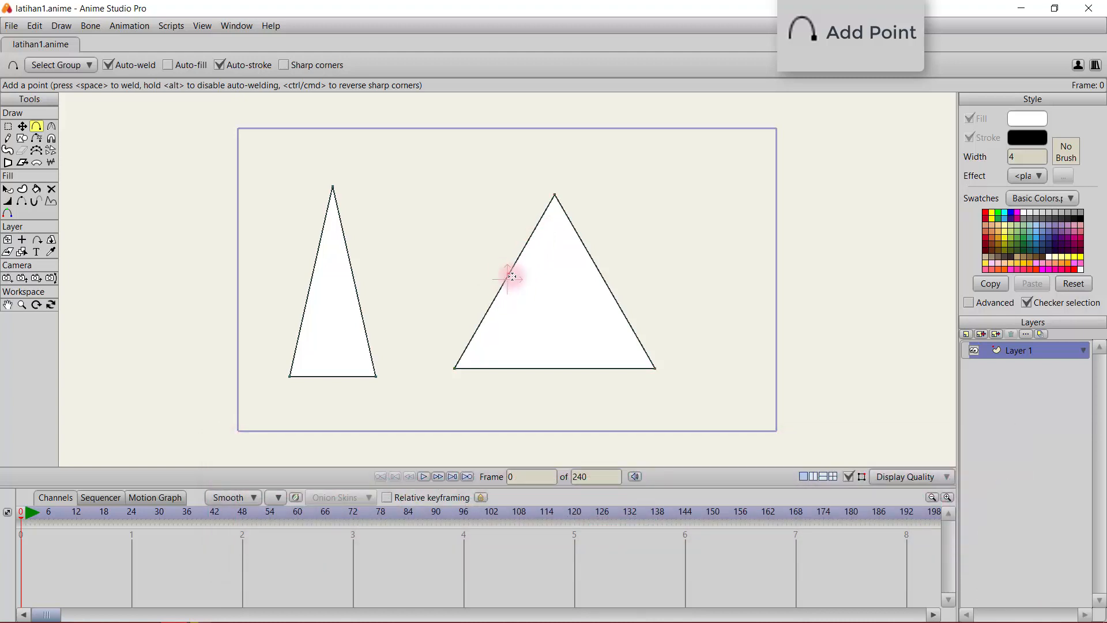
{"action": "left_click_drag", "start_coordinate": [507, 272], "coordinate": [421, 219]}
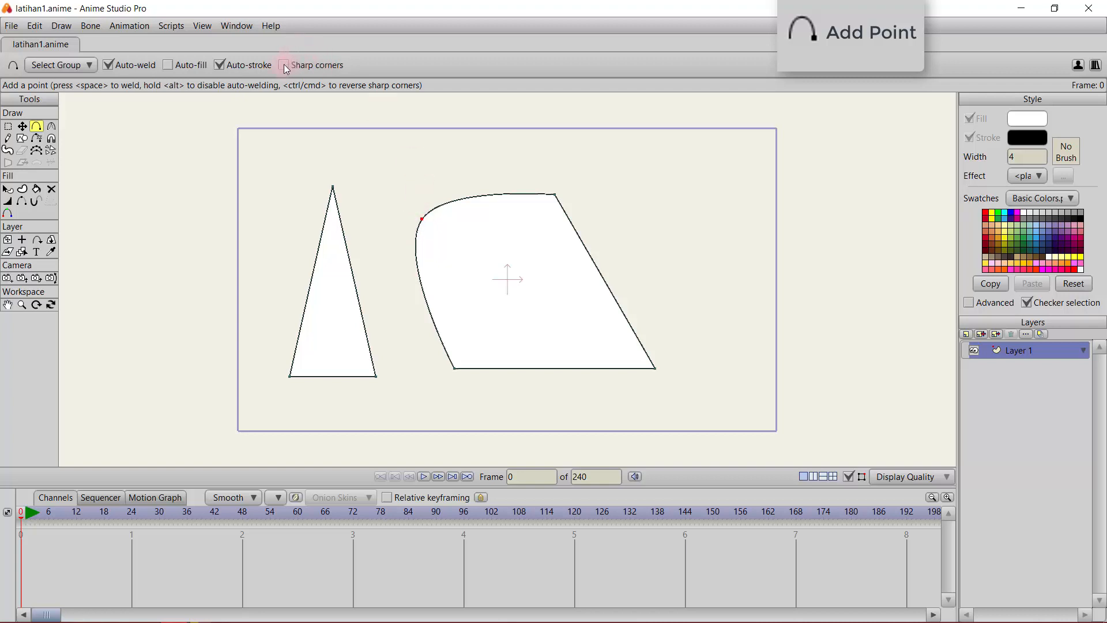
{"action": "left_click", "coordinate": [284, 65]}
{"action": "left_click_drag", "start_coordinate": [595, 266], "coordinate": [479, 263]}
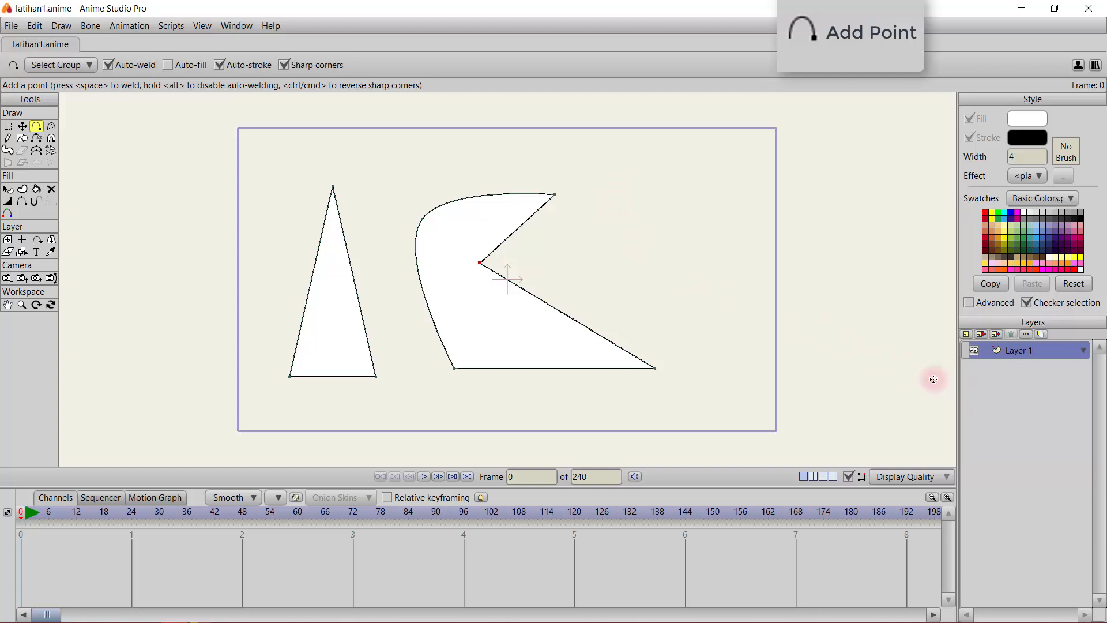
Step: Add a vector layer named perahu and hide Layer 1
{"action": "left_click", "coordinate": [968, 334]}
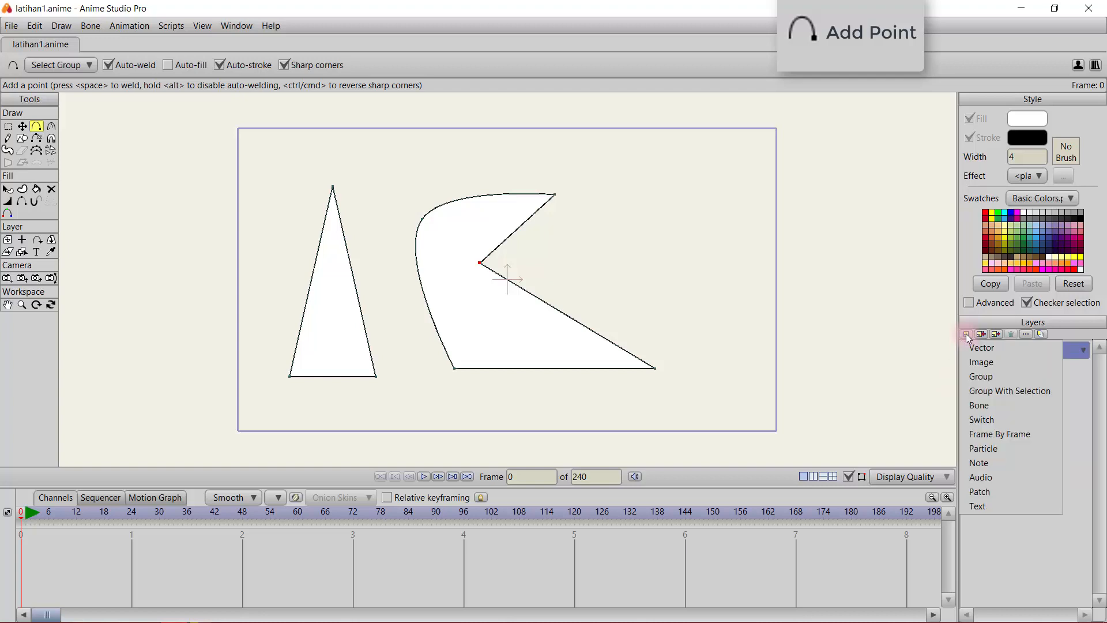
{"action": "left_click", "coordinate": [971, 351]}
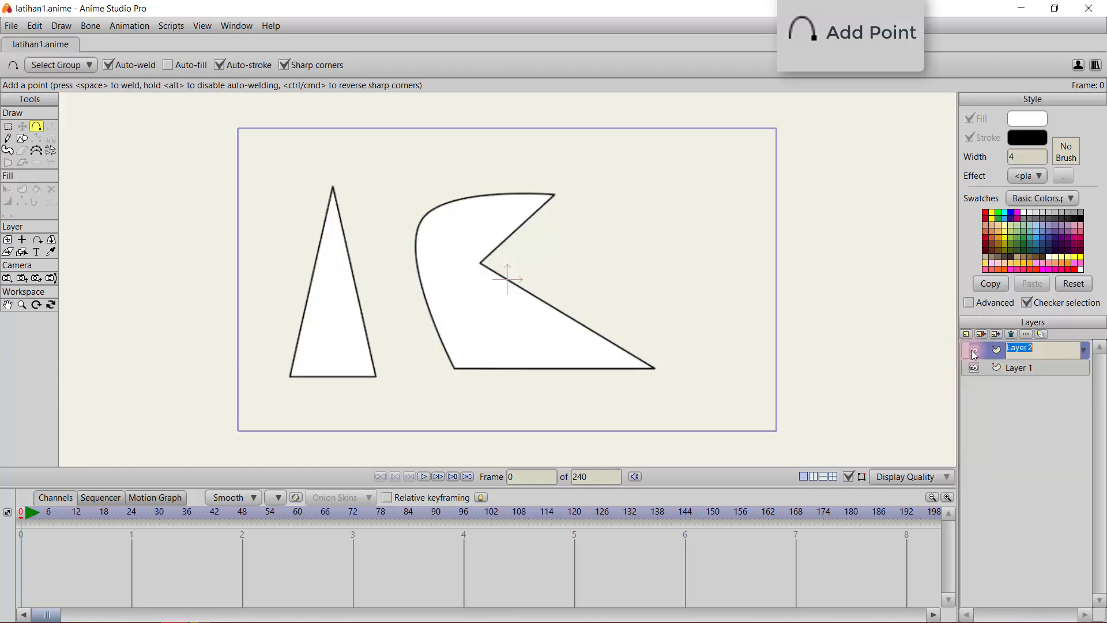
{"action": "type", "text": "perahu"}
{"action": "key", "text": "Return"}
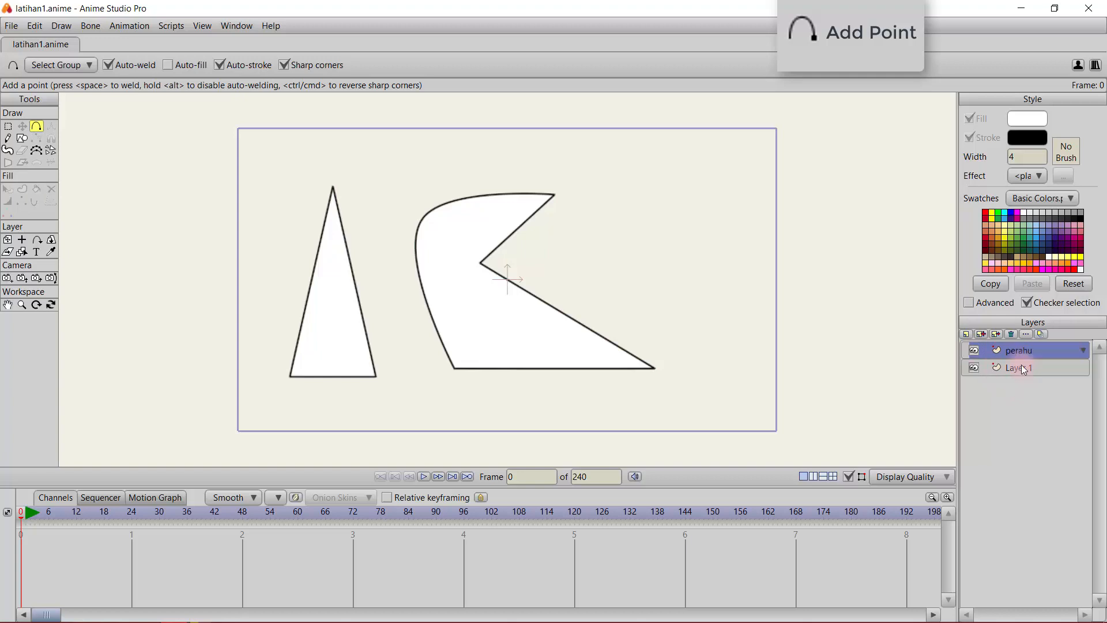
{"action": "left_click", "coordinate": [975, 367]}
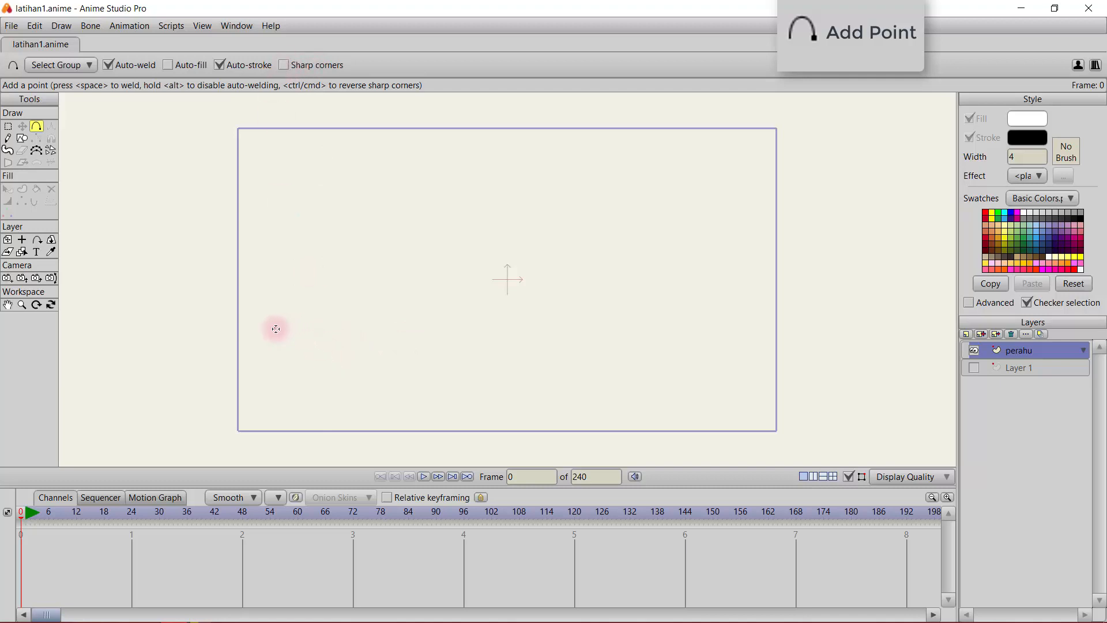
Step: Draw a closed six-point boat hull in the frame's lower-left area and set the curvature of all its points to 0
{"action": "mouse_move", "coordinate": [275, 329]}
{"action": "left_mouse_down"}
{"action": "mouse_move", "coordinate": [254, 394]}
{"action": "mouse_move", "coordinate": [287, 371]}
{"action": "mouse_move", "coordinate": [252, 375]}
{"action": "mouse_move", "coordinate": [265, 379]}
{"action": "mouse_move", "coordinate": [256, 364]}
{"action": "mouse_move", "coordinate": [277, 407]}
{"action": "left_mouse_up"}
{"action": "left_click_drag", "start_coordinate": [295, 411], "coordinate": [462, 366]}
{"action": "left_click_drag", "start_coordinate": [461, 365], "coordinate": [278, 328]}
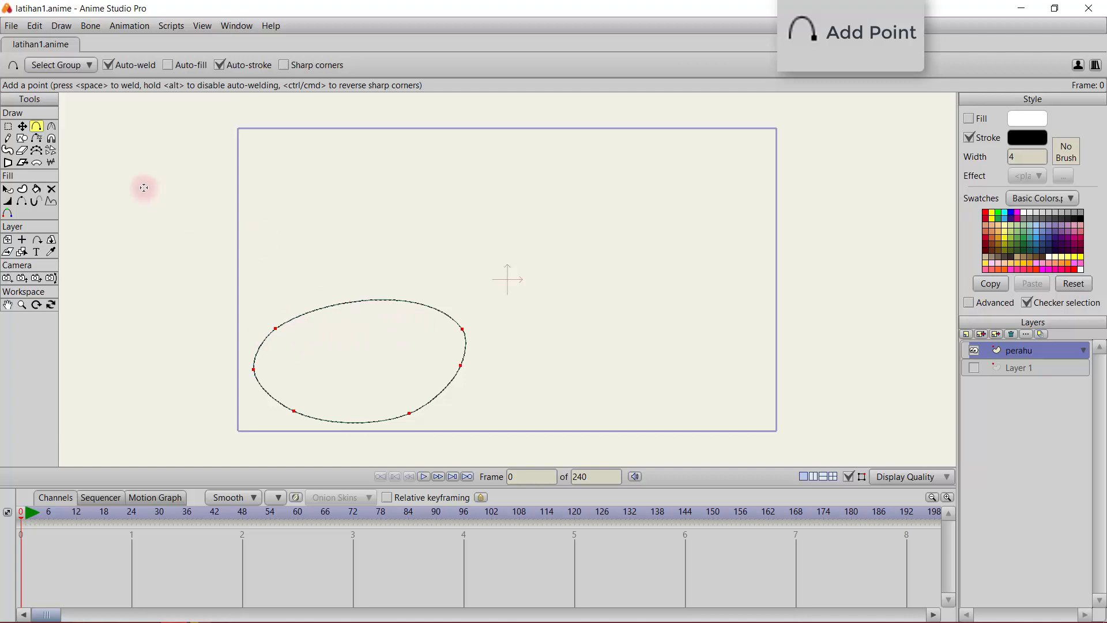
{"action": "left_click", "coordinate": [53, 128]}
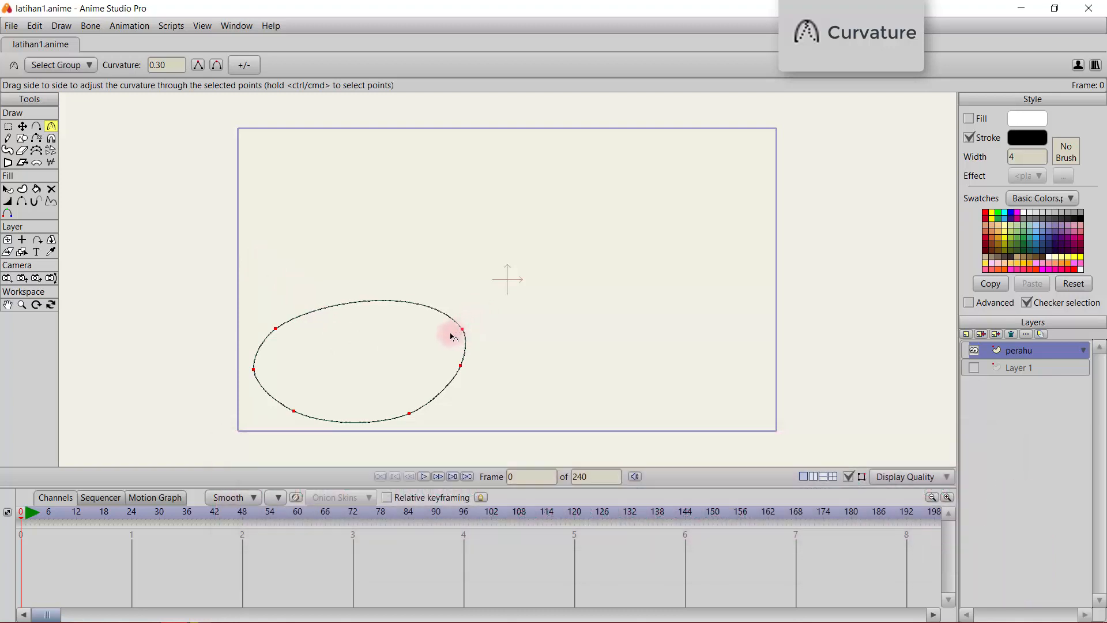
{"action": "mouse_move", "coordinate": [449, 334]}
{"action": "left_mouse_down"}
{"action": "mouse_move", "coordinate": [399, 361]}
{"action": "mouse_move", "coordinate": [154, 376]}
{"action": "mouse_move", "coordinate": [482, 341]}
{"action": "left_mouse_up"}
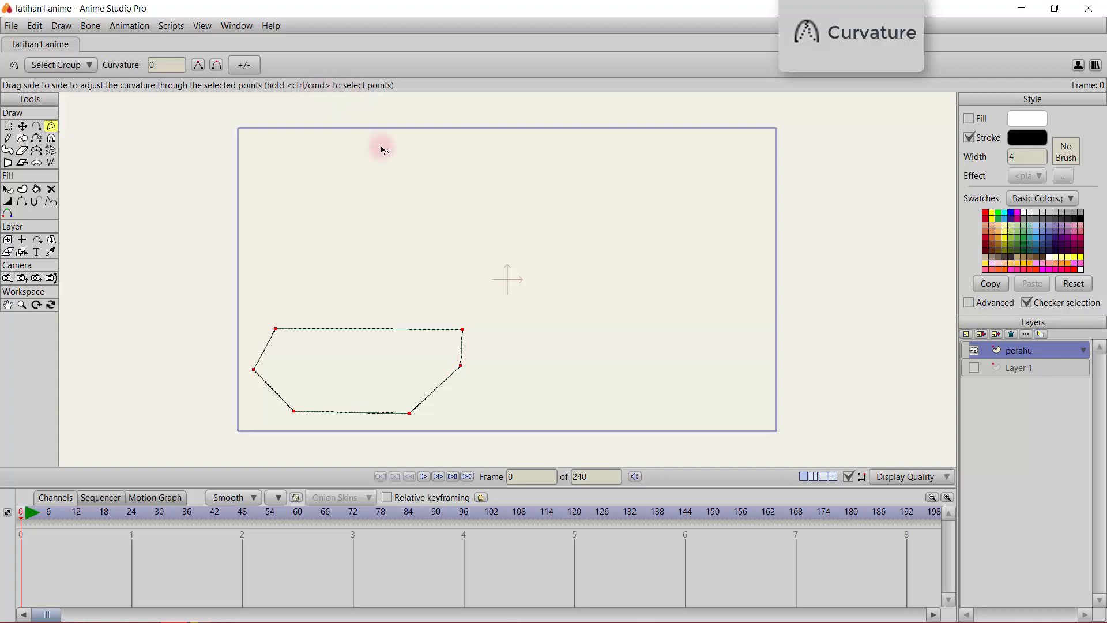
Step: Try smoothing the hull's upper-right point with the Curvature tool and set it back to a sharp peak
{"action": "left_click", "coordinate": [460, 366], "text": "ctrl"}
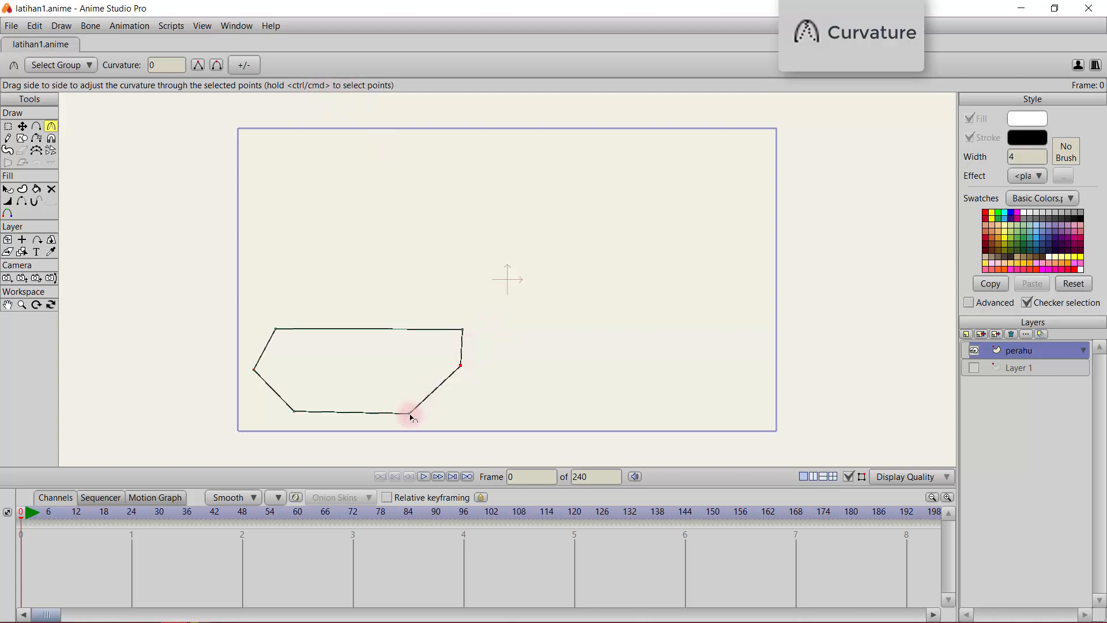
{"action": "left_click", "coordinate": [254, 370], "text": "ctrl"}
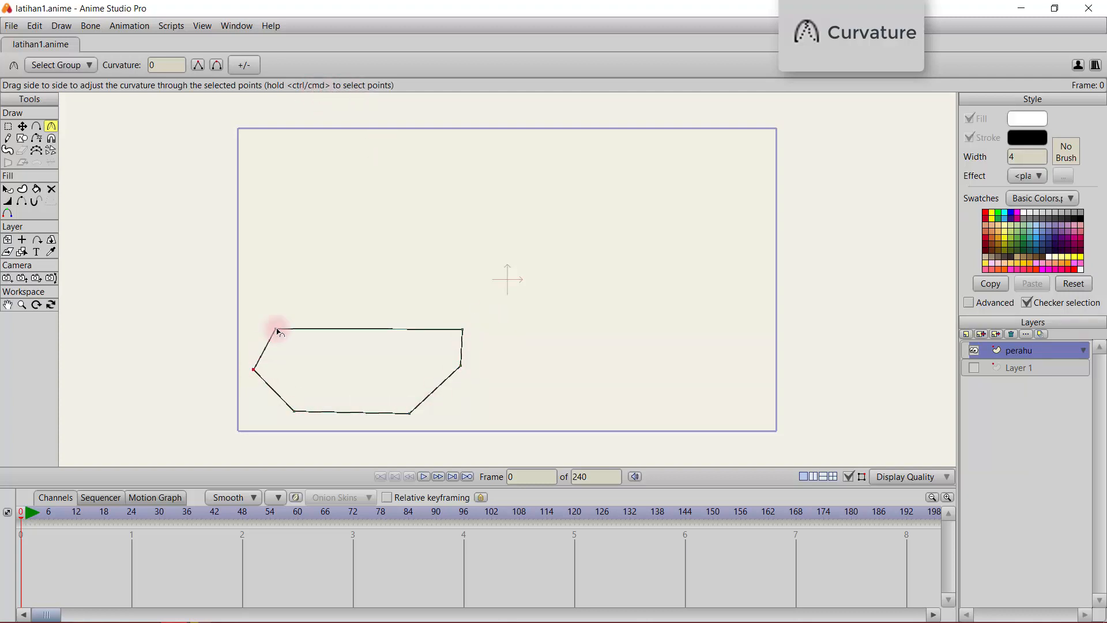
{"action": "left_click", "coordinate": [462, 330], "text": "ctrl"}
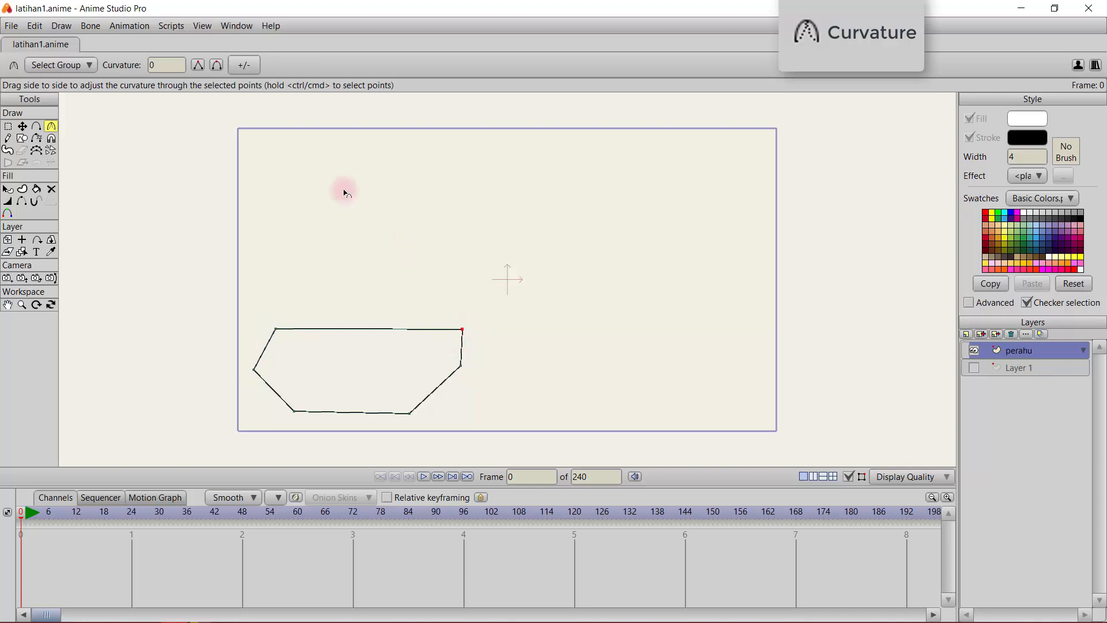
{"action": "left_click", "coordinate": [218, 66]}
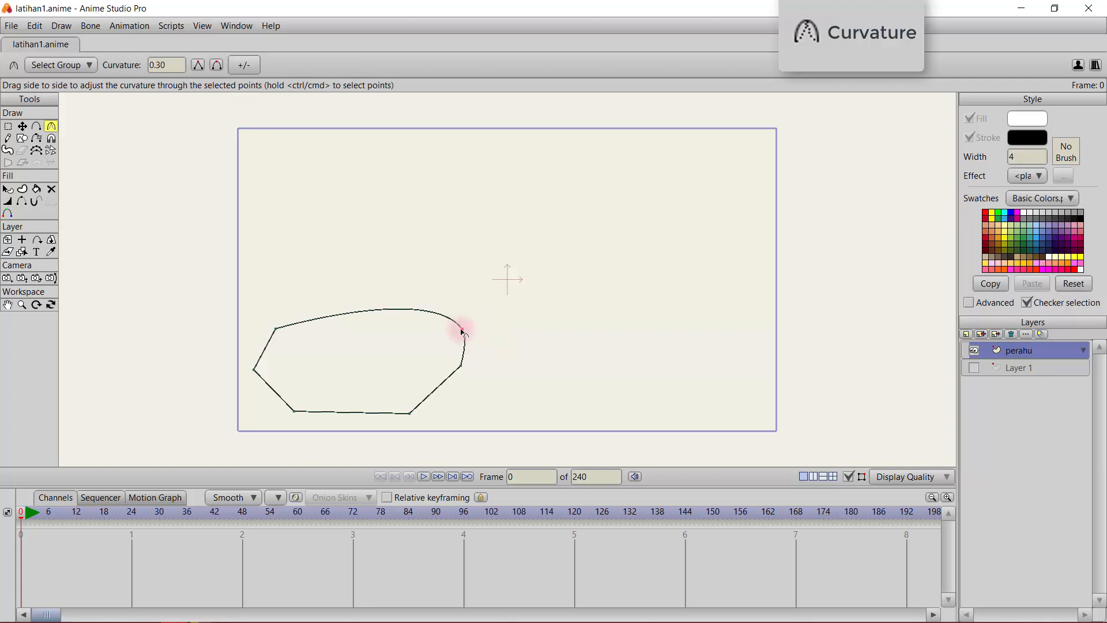
{"action": "left_click", "coordinate": [217, 66]}
{"action": "left_click", "coordinate": [198, 66]}
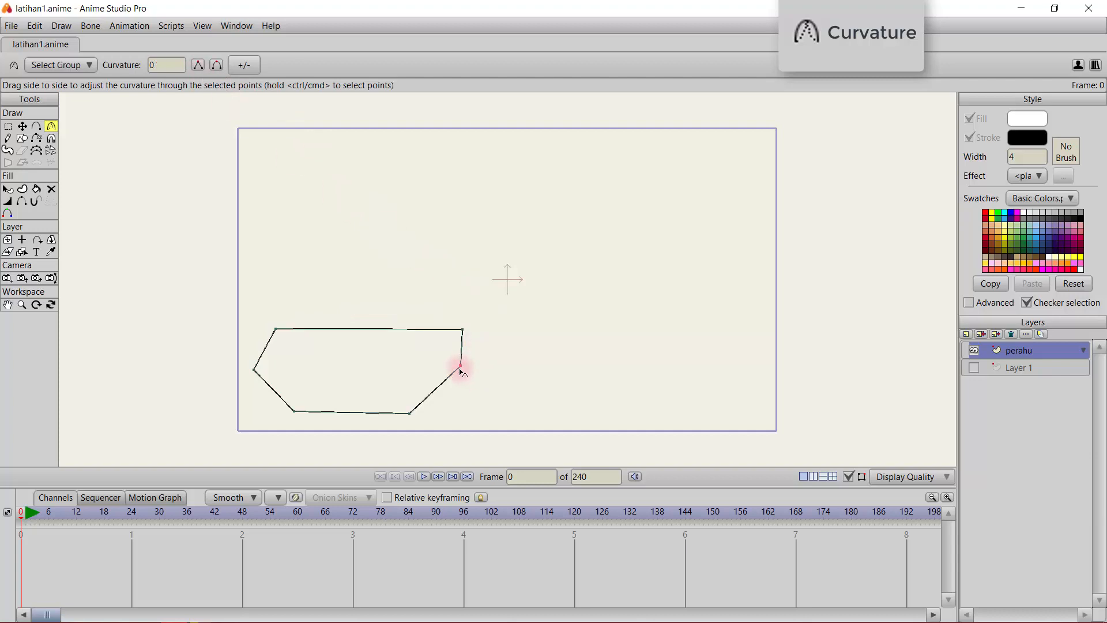
Step: Smooth the middle points on the hull's right and left sides to a curvature of 0.30
{"action": "left_click", "coordinate": [217, 65]}
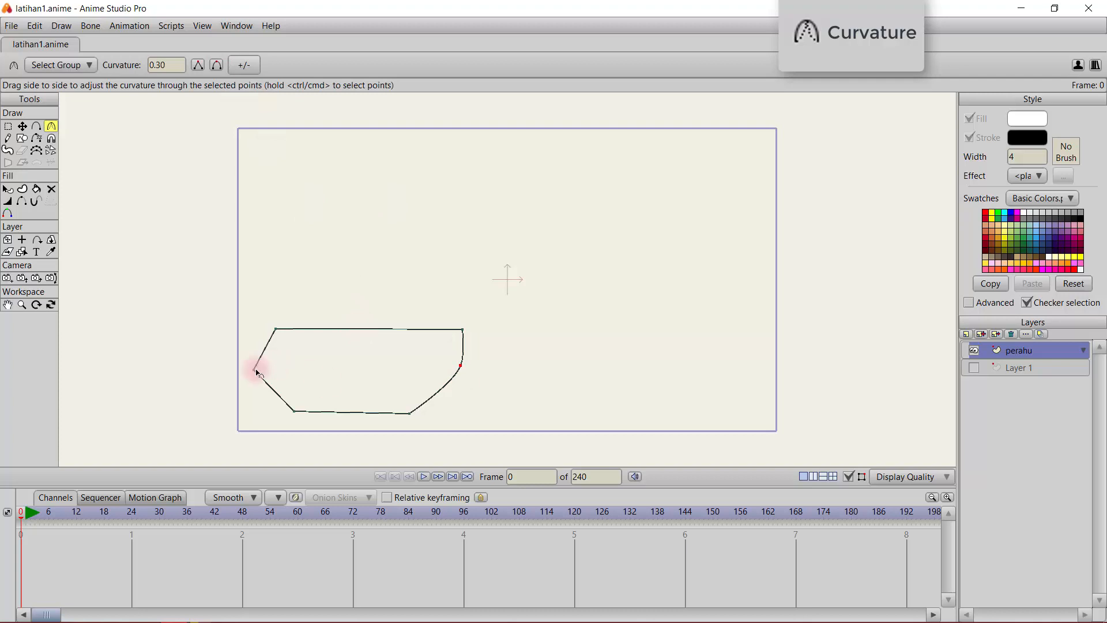
{"action": "left_click", "coordinate": [256, 371]}
{"action": "left_click", "coordinate": [217, 65]}
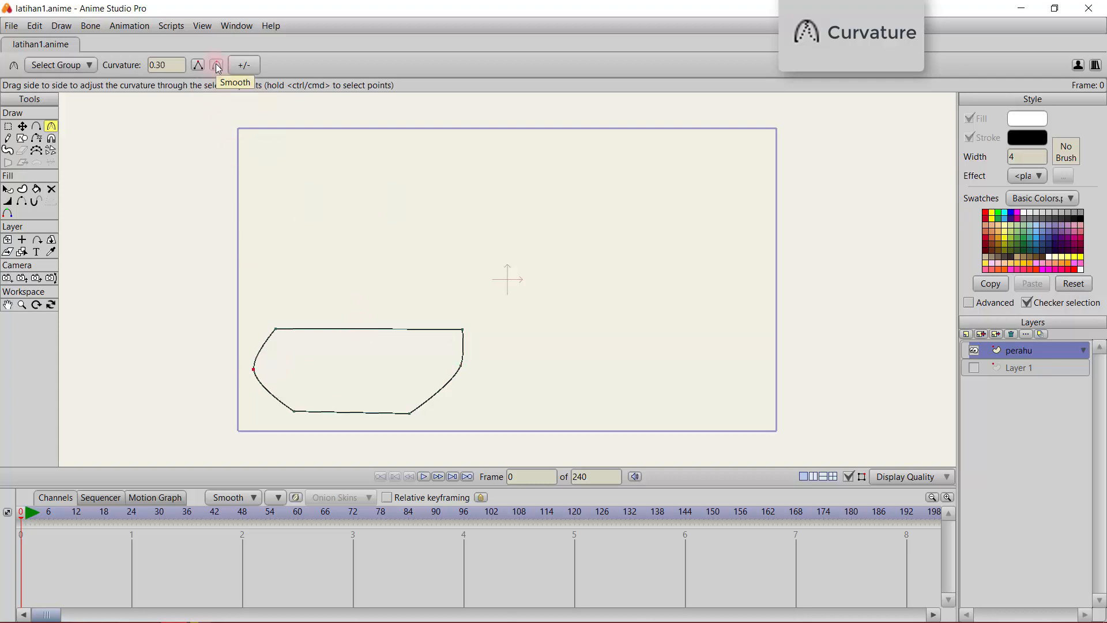
Step: Reshape the hull with Transform Points, spreading its upper corners outward, levelling the base, and setting the right tip slightly above the left
{"action": "left_click", "coordinate": [278, 330]}
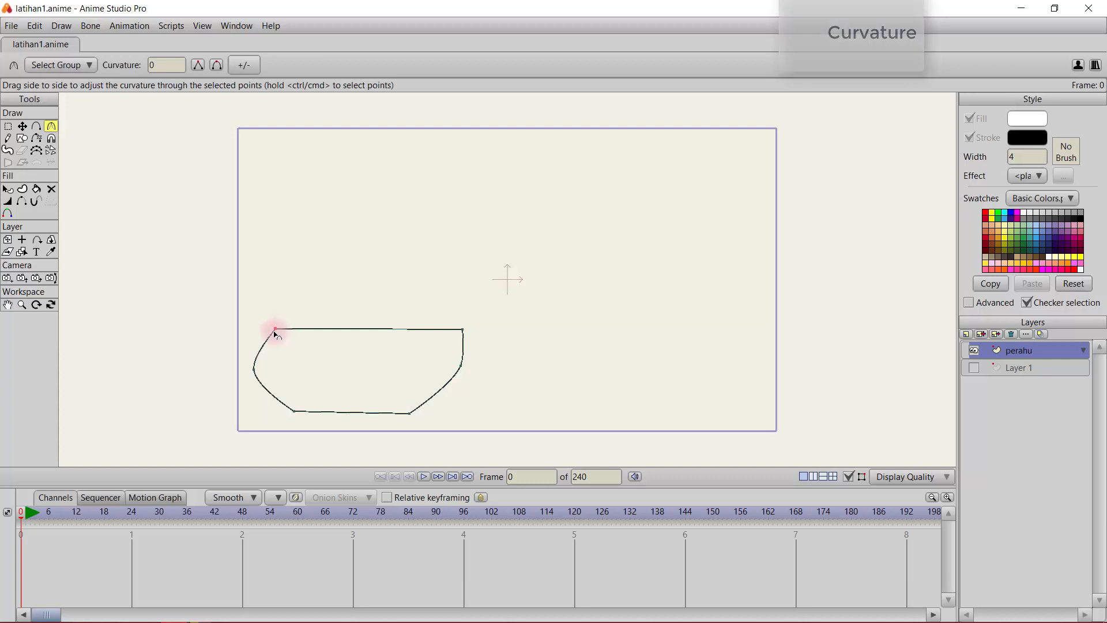
{"action": "left_click", "coordinate": [23, 127]}
{"action": "left_click_drag", "start_coordinate": [276, 329], "coordinate": [247, 328]}
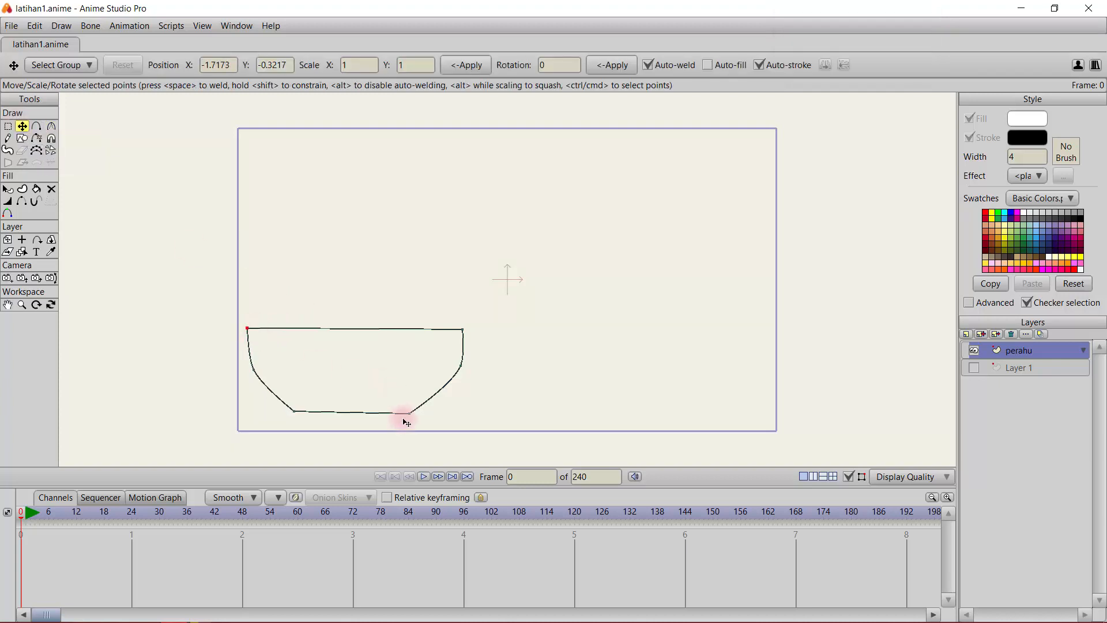
{"action": "left_click_drag", "start_coordinate": [408, 414], "coordinate": [410, 412]}
{"action": "left_click_drag", "start_coordinate": [463, 329], "coordinate": [452, 370]}
{"action": "left_click_drag", "start_coordinate": [247, 328], "coordinate": [241, 328]}
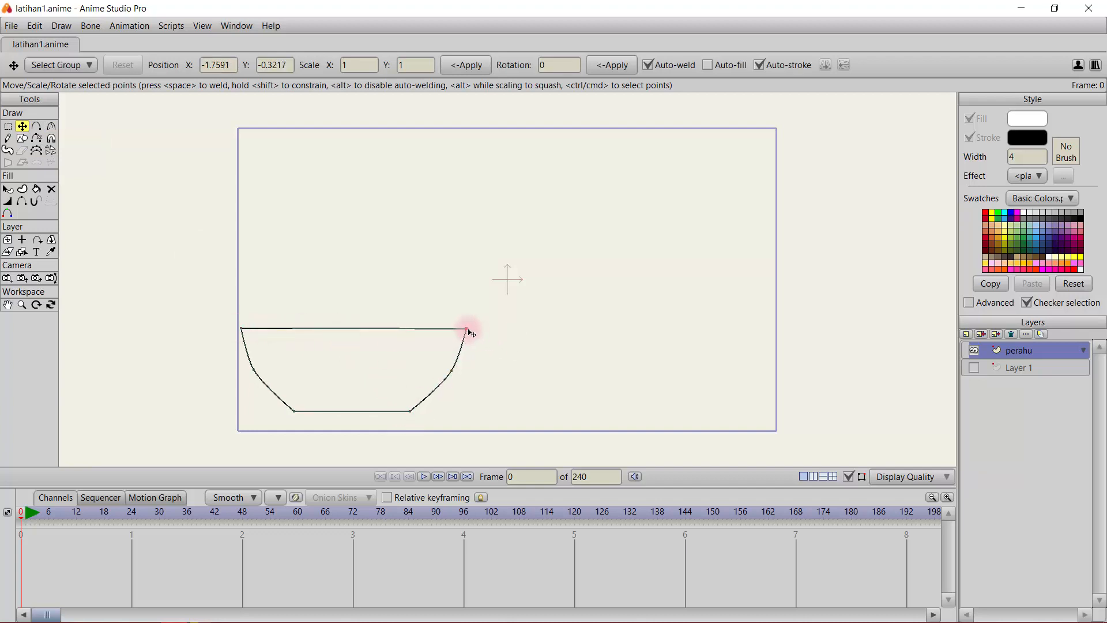
{"action": "left_click_drag", "start_coordinate": [471, 334], "coordinate": [478, 324]}
{"action": "left_click_drag", "start_coordinate": [242, 328], "coordinate": [248, 346]}
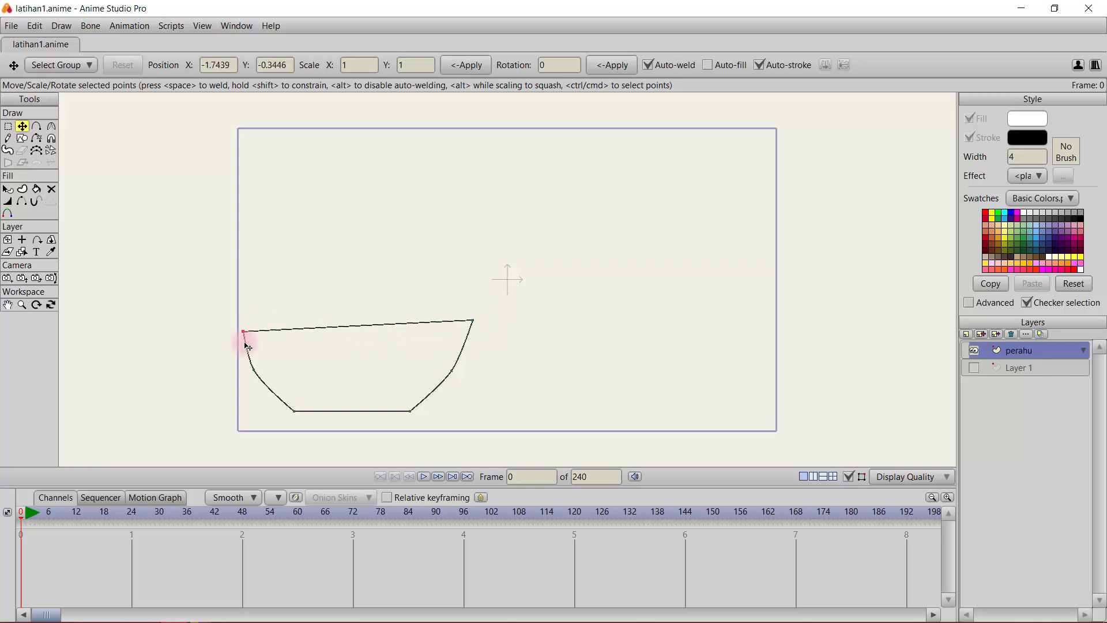
Step: Add a point midway along the hull's top edge and pull it down slightly to about X -0.98, Y -0.39
{"action": "left_click", "coordinate": [37, 128]}
{"action": "left_click_drag", "start_coordinate": [358, 326], "coordinate": [360, 338]}
{"action": "left_click", "coordinate": [25, 127]}
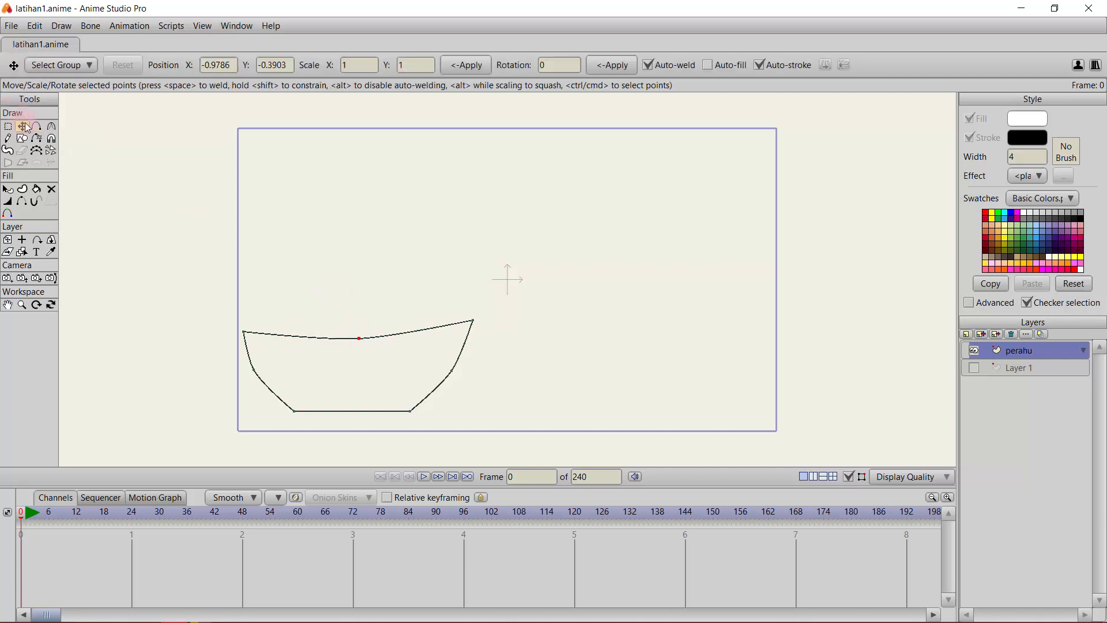
Step: Lower the hull's upper-left tip to about X -1.73, Y -0.41 and add a point on the right half of its top edge
{"action": "left_click", "coordinate": [245, 333]}
{"action": "left_click_drag", "start_coordinate": [250, 341], "coordinate": [253, 350]}
{"action": "left_click", "coordinate": [352, 351]}
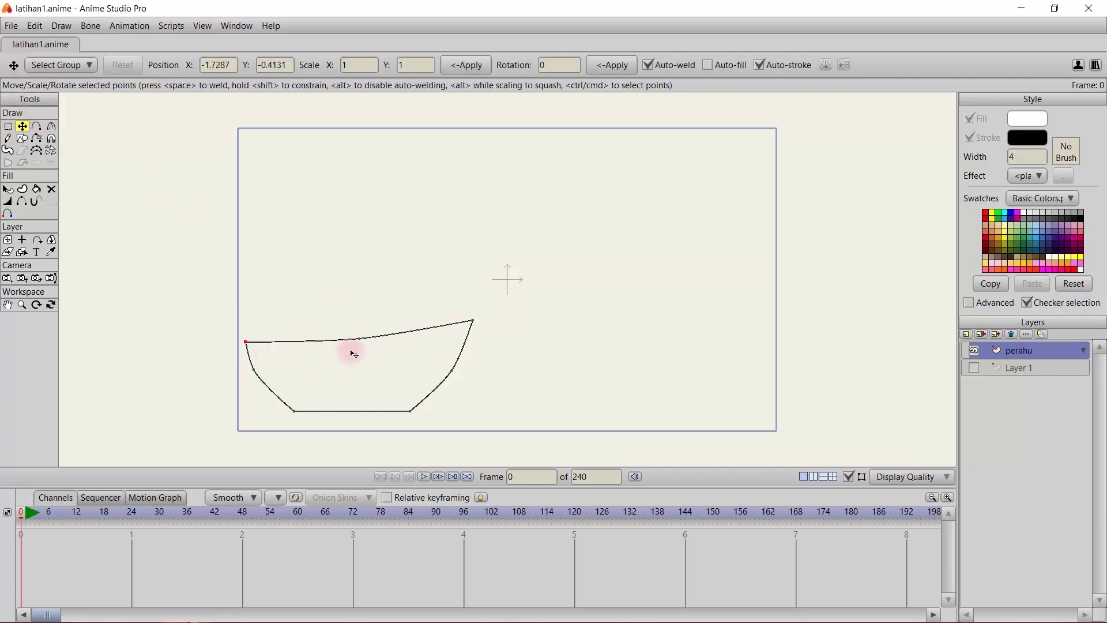
{"action": "left_click", "coordinate": [36, 126]}
{"action": "left_click_drag", "start_coordinate": [409, 339], "coordinate": [414, 340]}
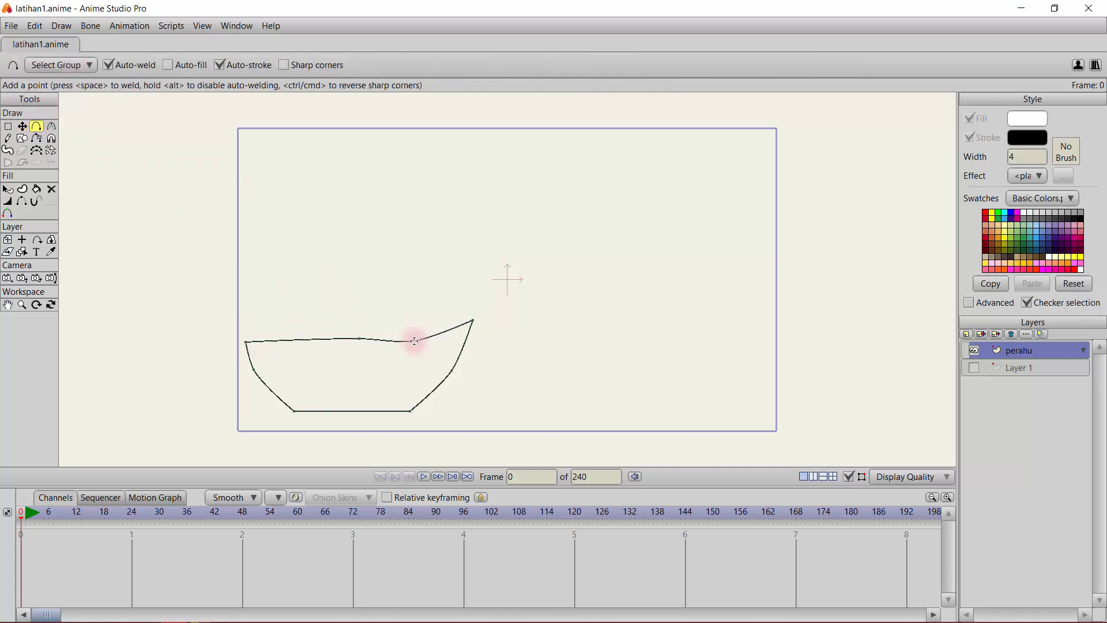
Step: Reshape the hull by lowering its right tip, moving the left side's middle point inward and down, and spacing the top-edge points into a smooth sag
{"action": "left_click", "coordinate": [21, 126]}
{"action": "left_click_drag", "start_coordinate": [472, 320], "coordinate": [471, 327]}
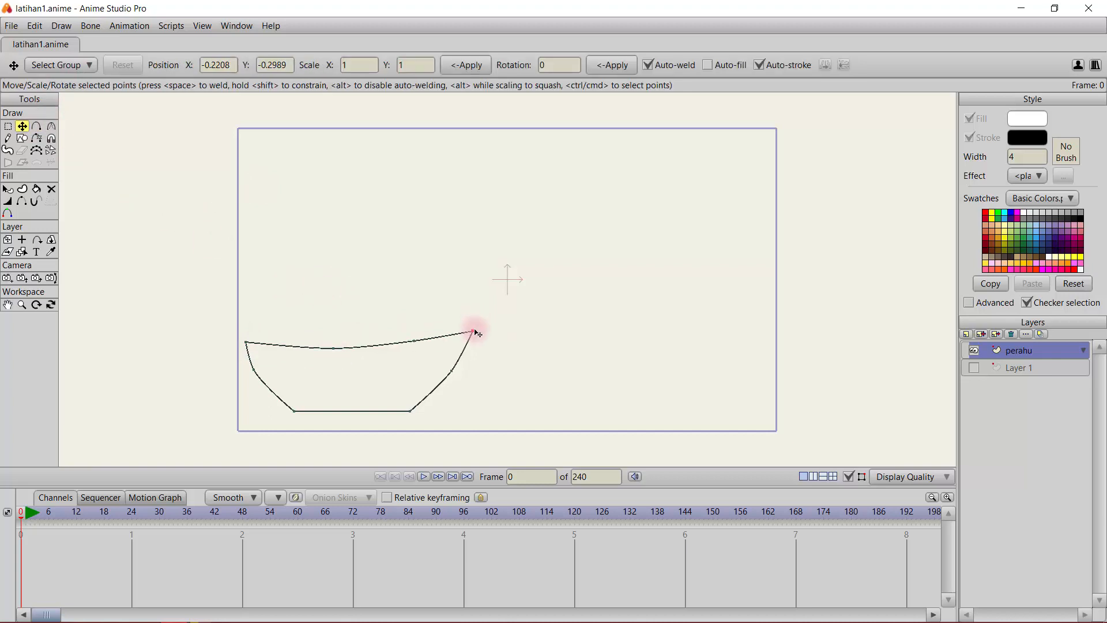
{"action": "left_click_drag", "start_coordinate": [254, 371], "coordinate": [264, 383]}
{"action": "left_click_drag", "start_coordinate": [471, 326], "coordinate": [471, 330]}
{"action": "left_click_drag", "start_coordinate": [414, 340], "coordinate": [409, 346]}
{"action": "left_click_drag", "start_coordinate": [334, 348], "coordinate": [313, 349]}
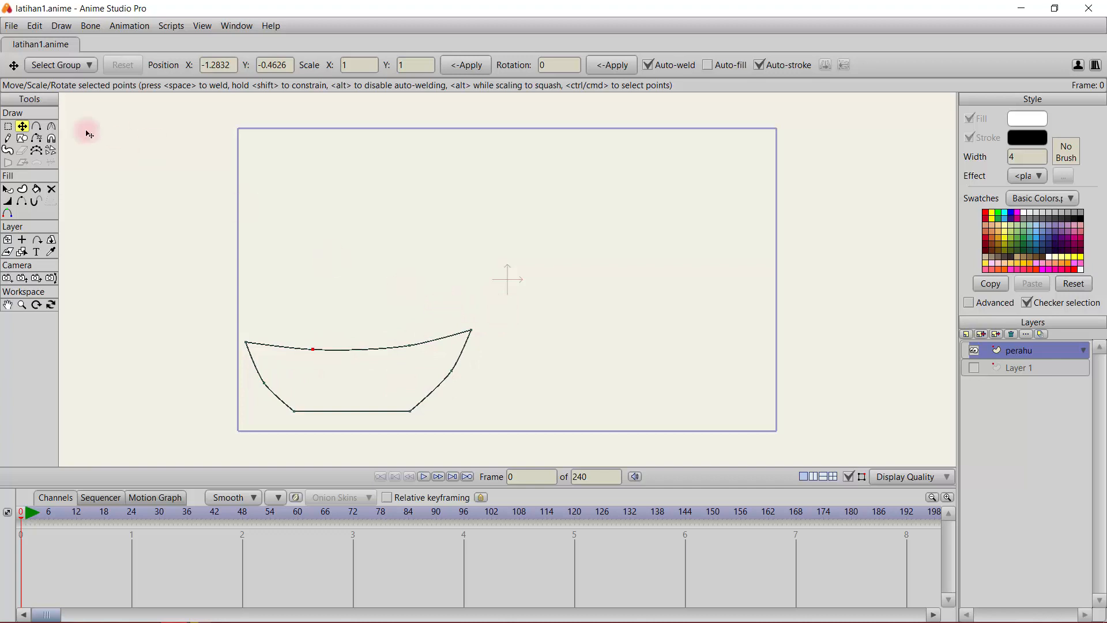
{"action": "left_click", "coordinate": [51, 126]}
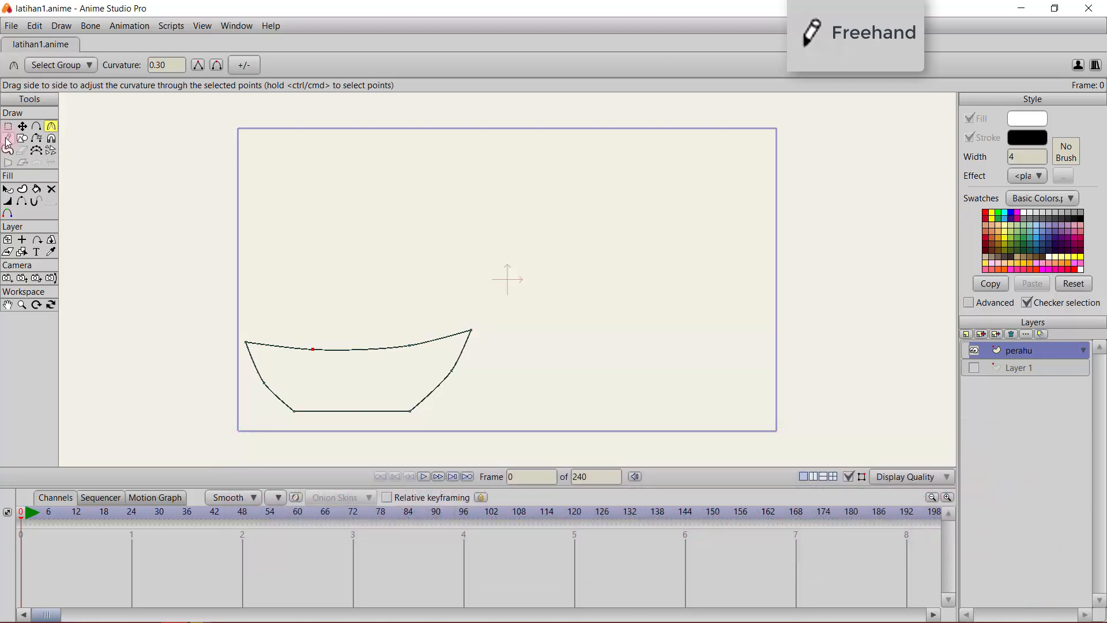
Step: Set the Freehand tool's variable line width to None
{"action": "left_click", "coordinate": [7, 139]}
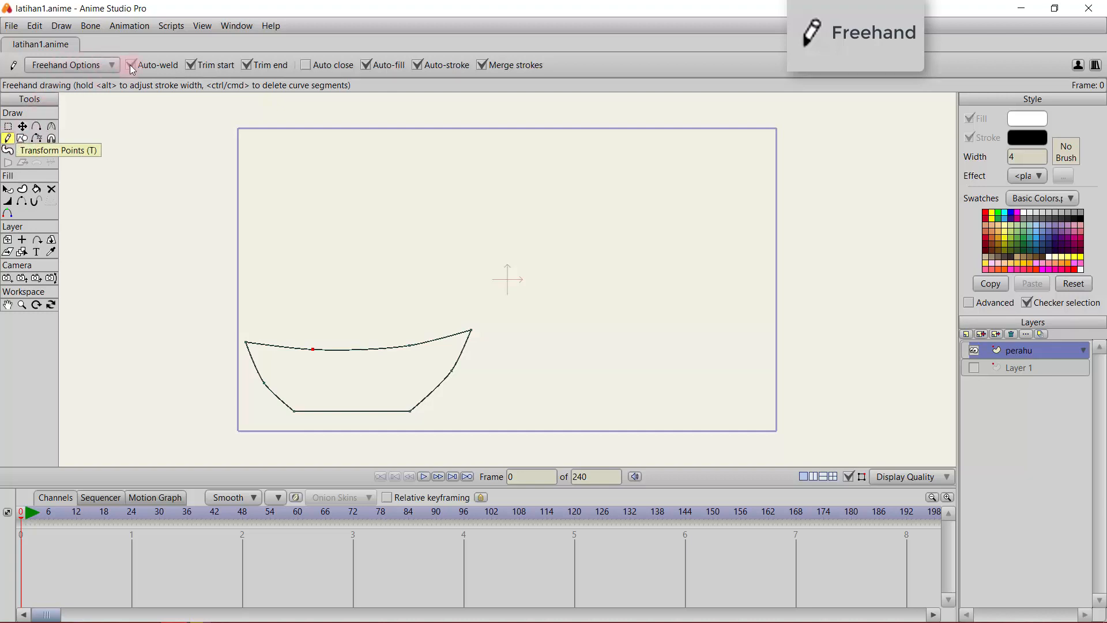
{"action": "left_click", "coordinate": [113, 64]}
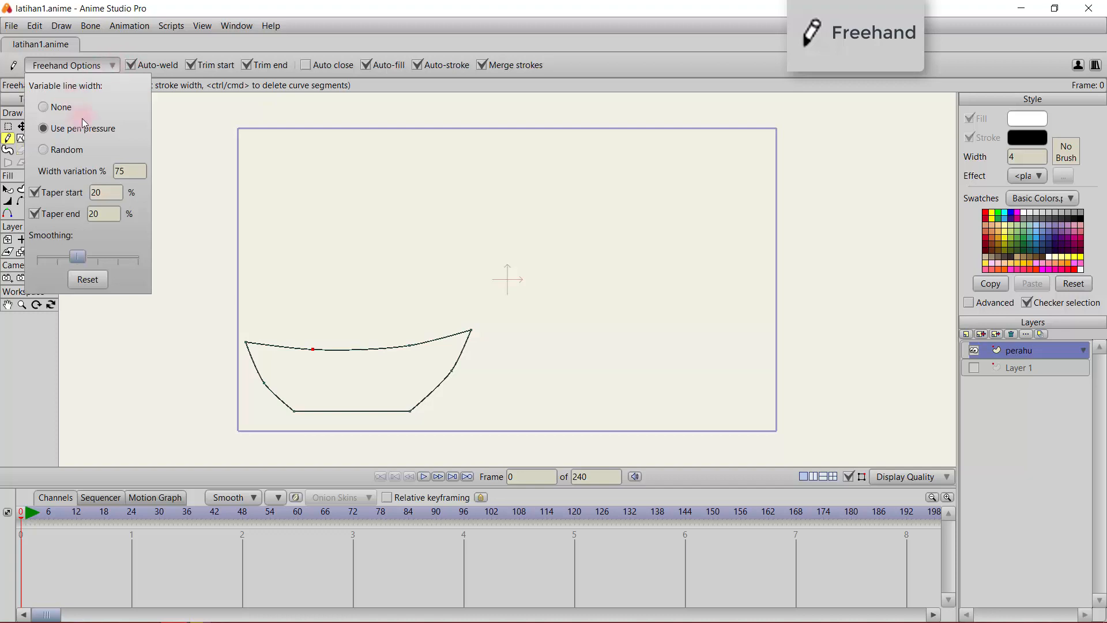
{"action": "left_click", "coordinate": [44, 108]}
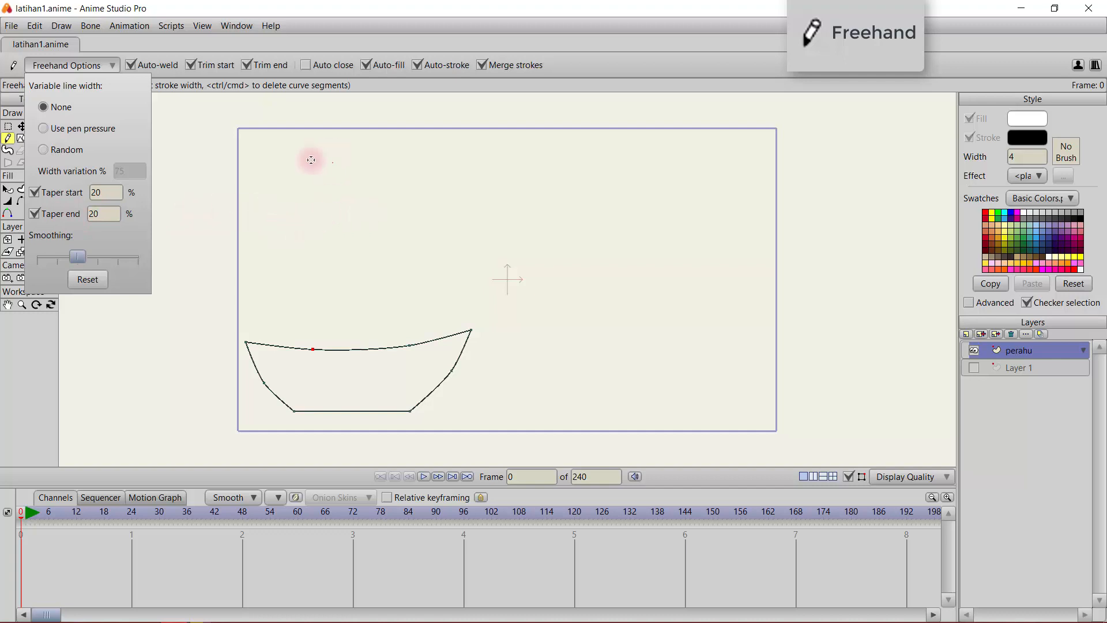
Step: Draw three wavy freehand test strokes above the hull, the second with minimum smoothing and the third with more smoothing
{"action": "mouse_move", "coordinate": [268, 203]}
{"action": "left_mouse_down"}
{"action": "mouse_move", "coordinate": [303, 200]}
{"action": "mouse_move", "coordinate": [356, 254]}
{"action": "mouse_move", "coordinate": [442, 218]}
{"action": "mouse_move", "coordinate": [507, 235]}
{"action": "left_mouse_up"}
{"action": "scroll", "coordinate": [310, 239], "scroll_direction": "up", "scroll_amount": 2}
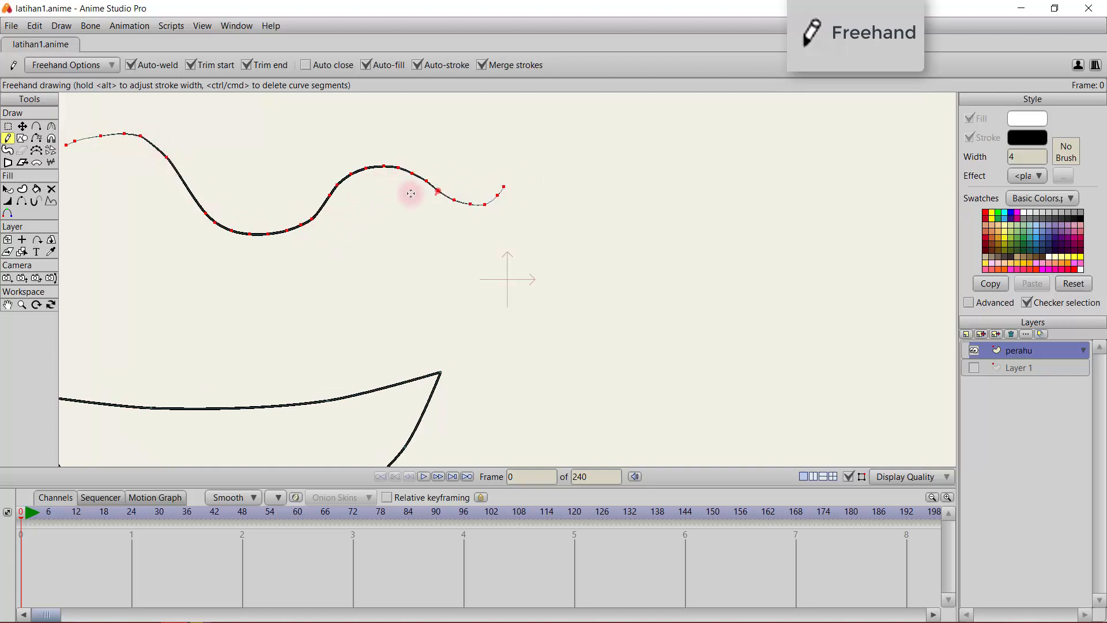
{"action": "left_click", "coordinate": [80, 66]}
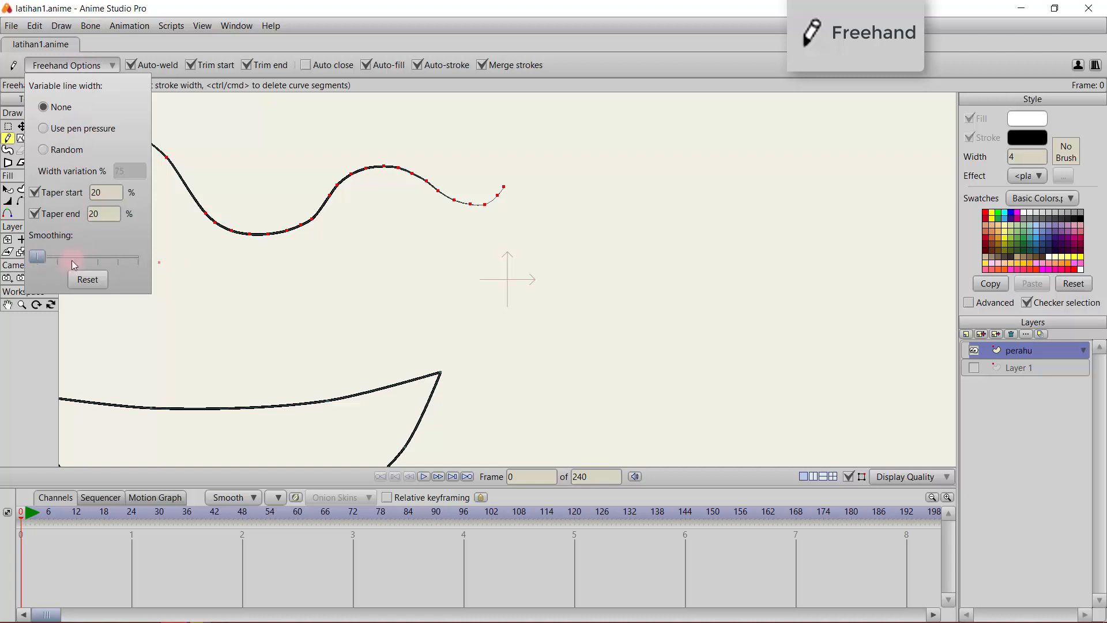
{"action": "left_click", "coordinate": [175, 264]}
{"action": "mouse_move", "coordinate": [213, 281]}
{"action": "left_mouse_down"}
{"action": "mouse_move", "coordinate": [249, 323]}
{"action": "mouse_move", "coordinate": [362, 310]}
{"action": "mouse_move", "coordinate": [431, 256]}
{"action": "mouse_move", "coordinate": [489, 301]}
{"action": "mouse_move", "coordinate": [604, 296]}
{"action": "left_mouse_up"}
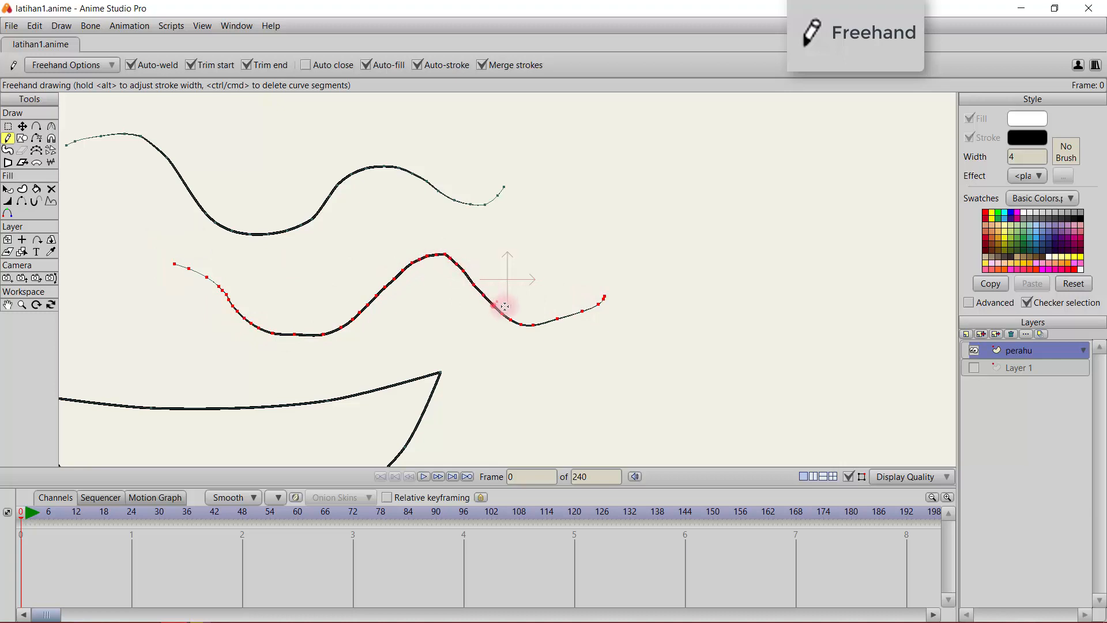
{"action": "left_click", "coordinate": [65, 62]}
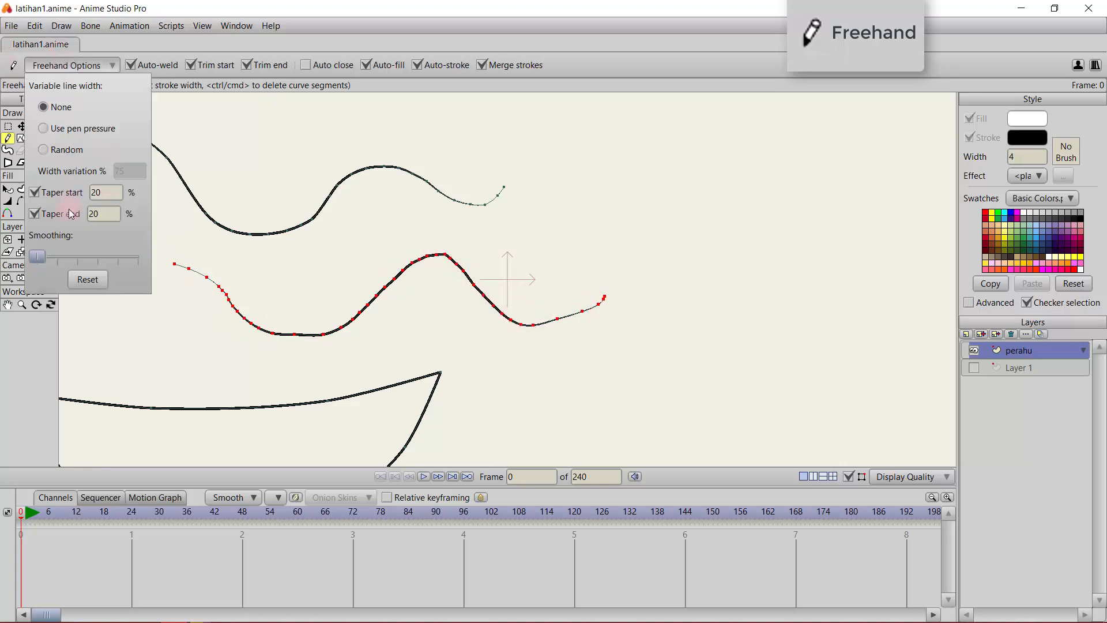
{"action": "mouse_move", "coordinate": [172, 321]}
{"action": "left_mouse_down"}
{"action": "mouse_move", "coordinate": [283, 384]}
{"action": "mouse_move", "coordinate": [363, 330]}
{"action": "mouse_move", "coordinate": [489, 369]}
{"action": "mouse_move", "coordinate": [601, 360]}
{"action": "left_mouse_up"}
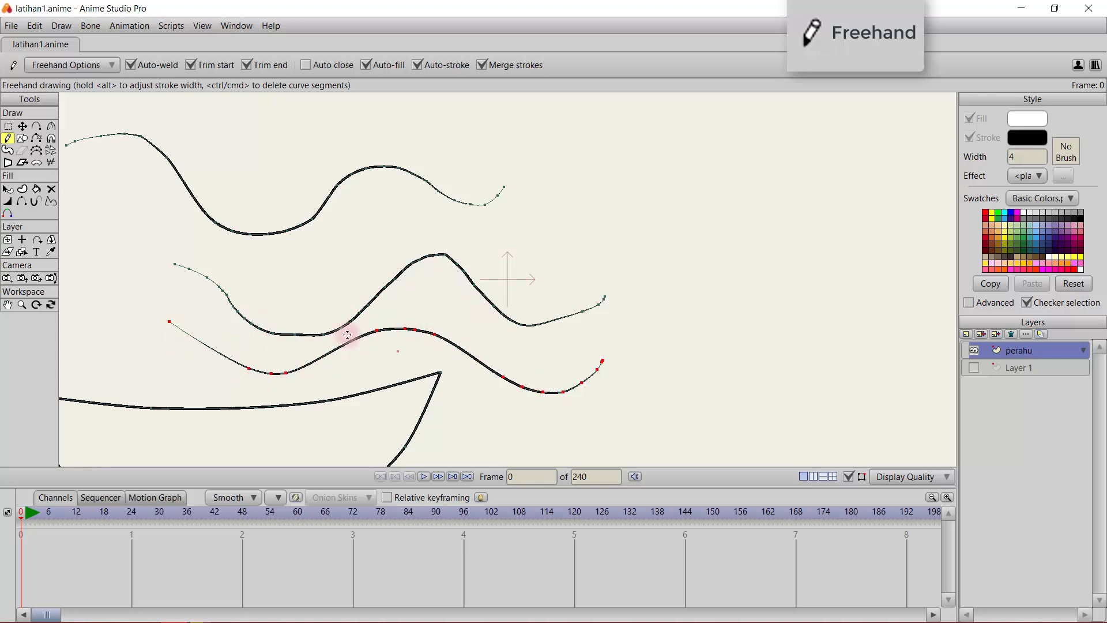
Step: Delete the wavy test strokes from the perahu layer, leaving only the hull
{"action": "left_click", "coordinate": [22, 127]}
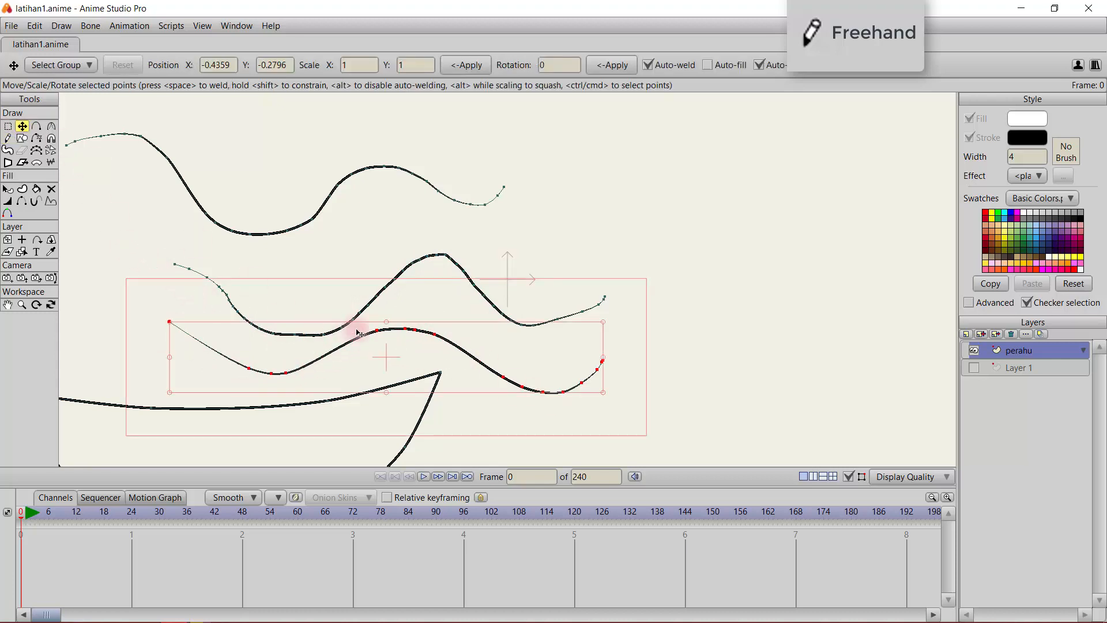
{"action": "key", "text": "Up"}
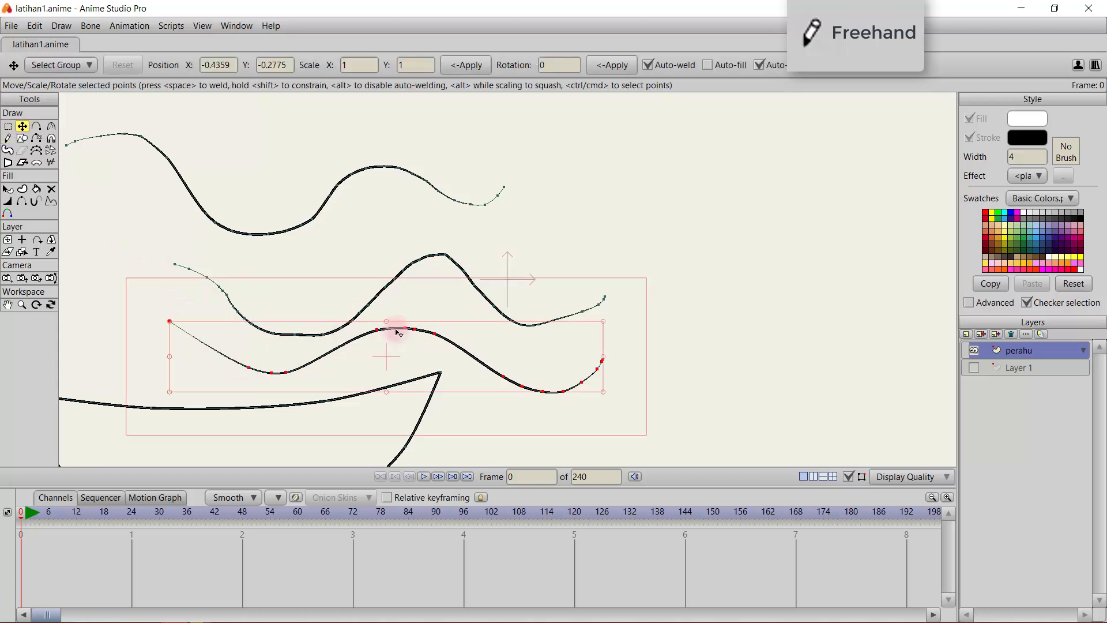
{"action": "mouse_move", "coordinate": [399, 333]}
{"action": "left_mouse_down"}
{"action": "mouse_move", "coordinate": [365, 296]}
{"action": "mouse_move", "coordinate": [378, 292]}
{"action": "left_mouse_up"}
{"action": "key", "text": "Delete"}
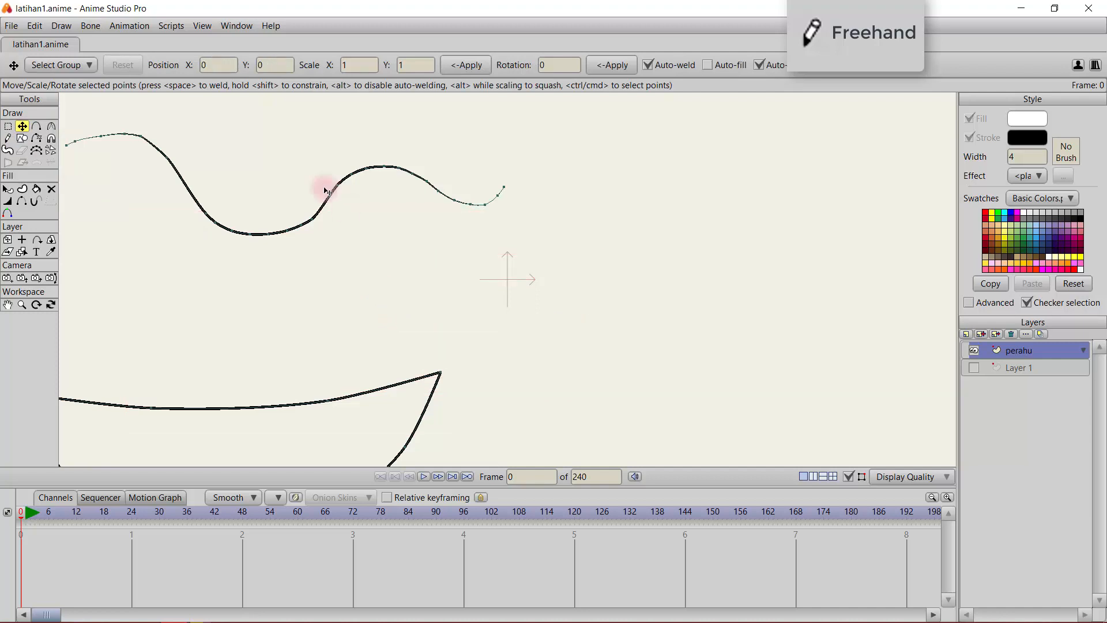
{"action": "left_click", "coordinate": [329, 197]}
{"action": "left_click", "coordinate": [324, 202]}
{"action": "key", "text": "Delete"}
{"action": "scroll", "coordinate": [359, 244], "scroll_direction": "down", "scroll_amount": 5}
{"action": "mouse_move", "coordinate": [398, 165]}
{"action": "left_mouse_down"}
{"action": "mouse_move", "coordinate": [302, 166]}
{"action": "mouse_move", "coordinate": [383, 193]}
{"action": "mouse_move", "coordinate": [378, 168]}
{"action": "mouse_move", "coordinate": [485, 300]}
{"action": "mouse_move", "coordinate": [410, 223]}
{"action": "mouse_move", "coordinate": [408, 232]}
{"action": "left_mouse_up"}
{"action": "scroll", "coordinate": [378, 167], "scroll_direction": "up", "scroll_amount": 5}
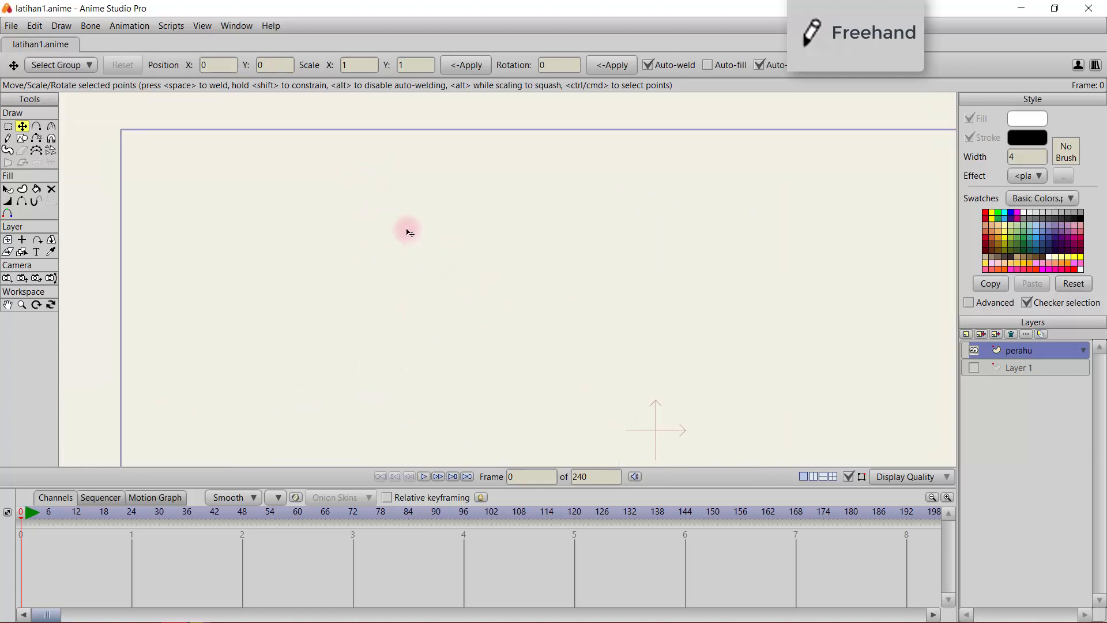
Step: Add a new vector layer named awan above perahu
{"action": "left_click", "coordinate": [8, 139]}
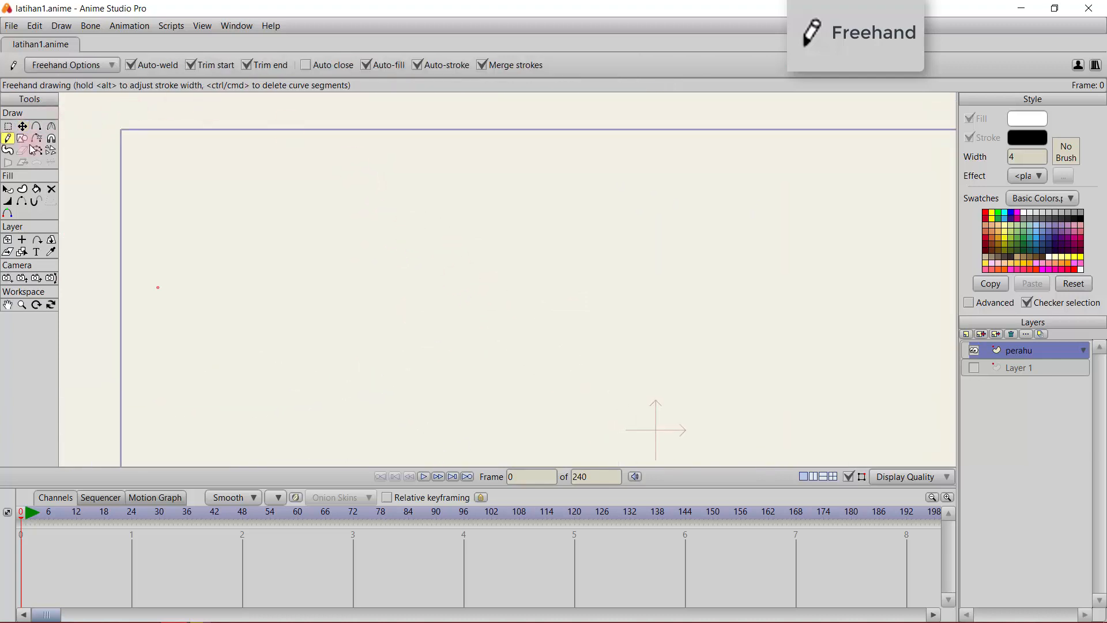
{"action": "left_click", "coordinate": [967, 335]}
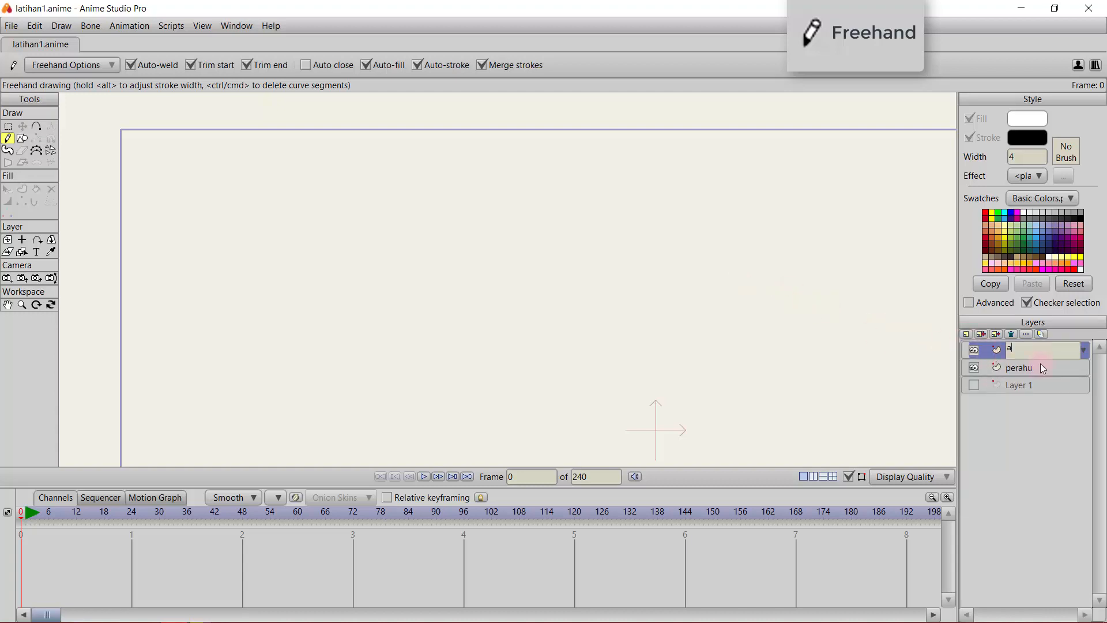
{"action": "key", "text": "Return"}
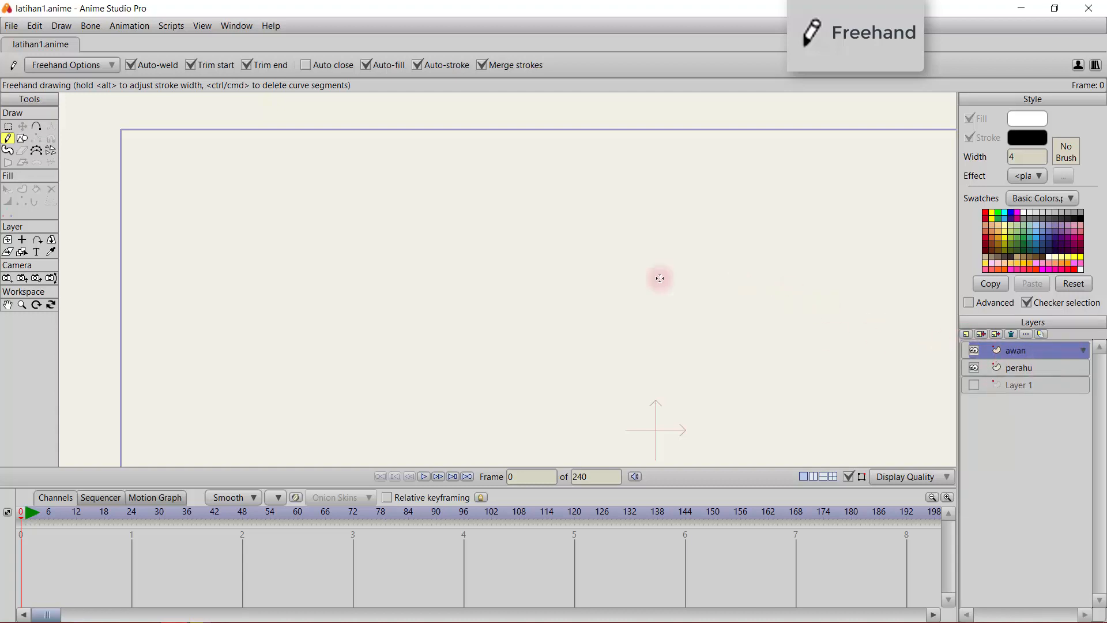
Step: Draw two freehand cloud outlines on the awan layer, one in the frame's upper-left area and one in its upper-right area
{"action": "left_click", "coordinate": [113, 67]}
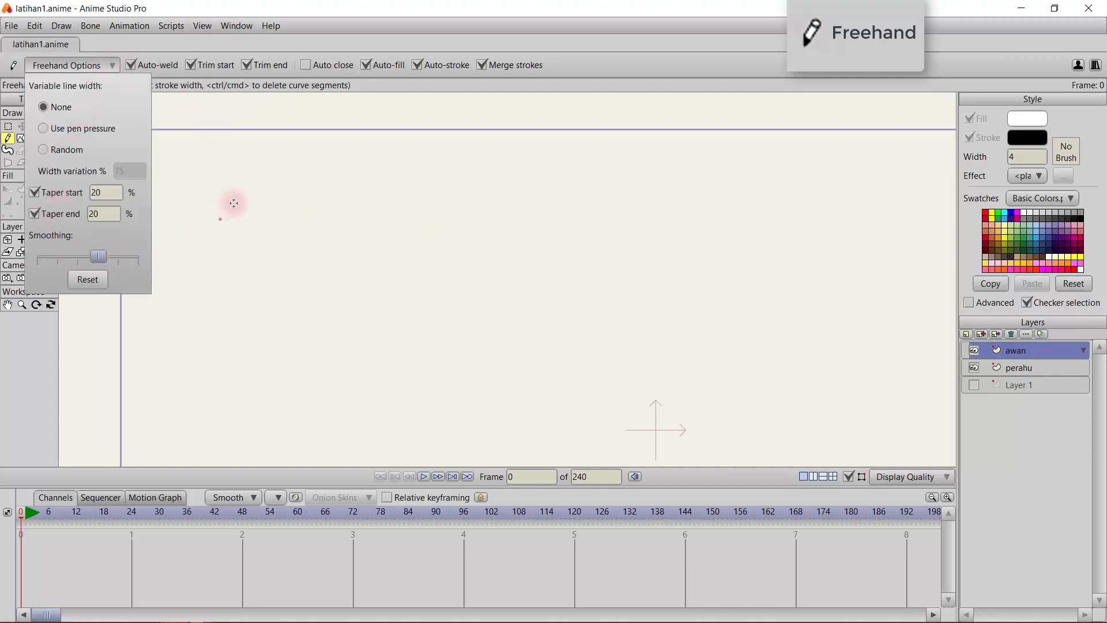
{"action": "mouse_move", "coordinate": [262, 173]}
{"action": "left_mouse_down"}
{"action": "mouse_move", "coordinate": [258, 244]}
{"action": "mouse_move", "coordinate": [361, 326]}
{"action": "mouse_move", "coordinate": [401, 287]}
{"action": "mouse_move", "coordinate": [554, 270]}
{"action": "mouse_move", "coordinate": [666, 226]}
{"action": "mouse_move", "coordinate": [528, 195]}
{"action": "mouse_move", "coordinate": [420, 137]}
{"action": "mouse_move", "coordinate": [361, 165]}
{"action": "mouse_move", "coordinate": [268, 173]}
{"action": "left_mouse_up"}
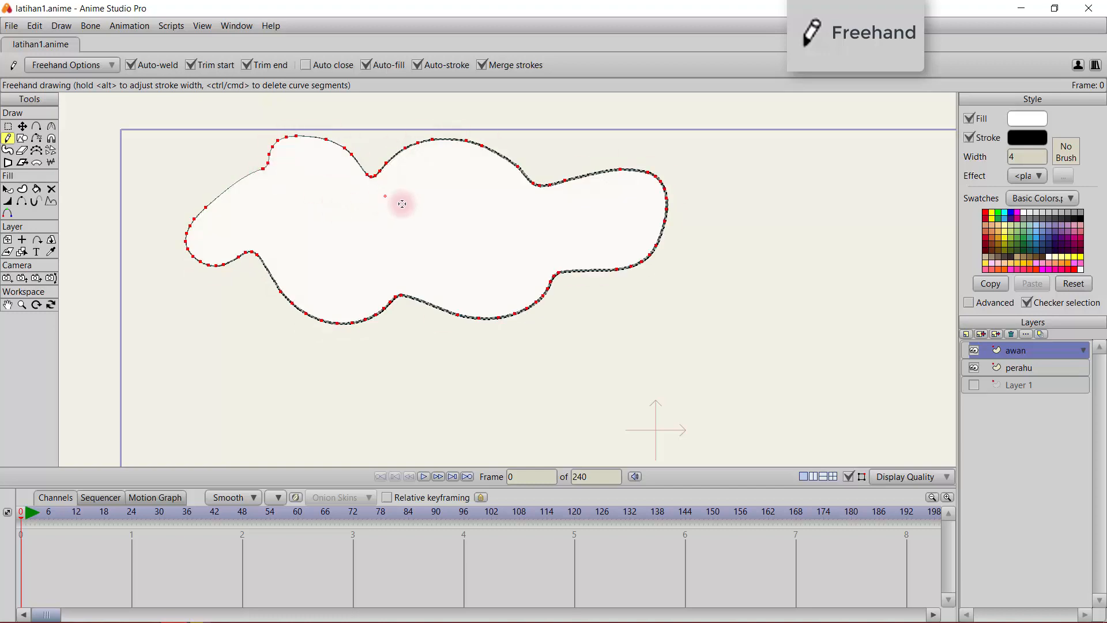
{"action": "scroll", "coordinate": [650, 319], "scroll_direction": "up", "scroll_amount": 1}
{"action": "scroll", "coordinate": [651, 320], "scroll_direction": "down", "scroll_amount": 5}
{"action": "mouse_move", "coordinate": [720, 242]}
{"action": "left_mouse_down"}
{"action": "mouse_move", "coordinate": [668, 286]}
{"action": "mouse_move", "coordinate": [811, 328]}
{"action": "mouse_move", "coordinate": [845, 219]}
{"action": "mouse_move", "coordinate": [718, 243]}
{"action": "left_mouse_up"}
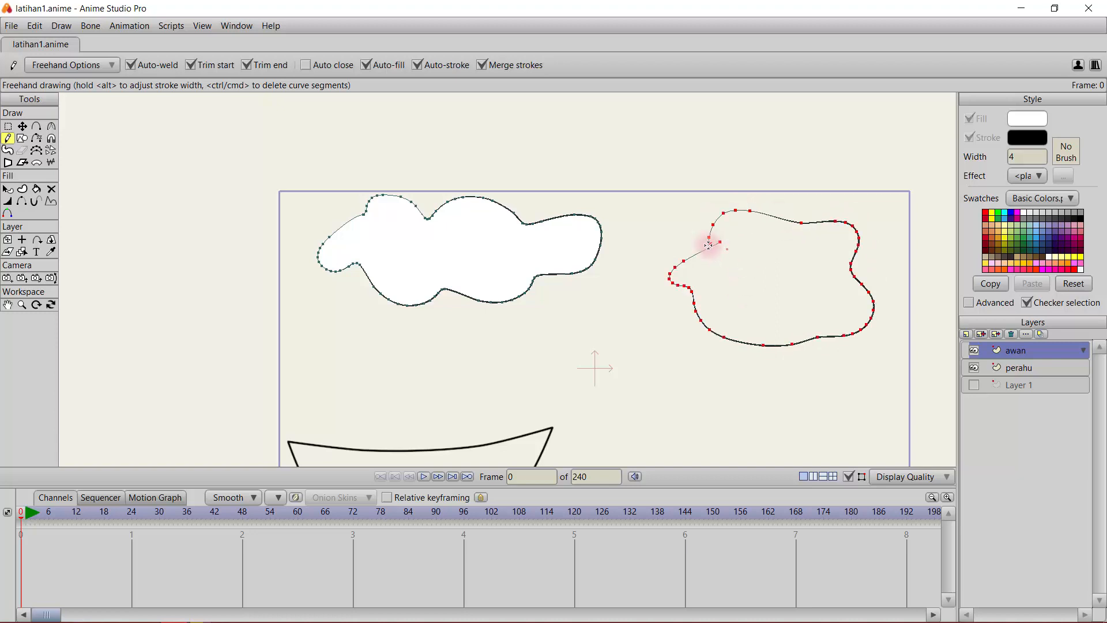
Step: Try to close the right cloud by moving its loose end point onto the other end and welding them
{"action": "left_click", "coordinate": [22, 126]}
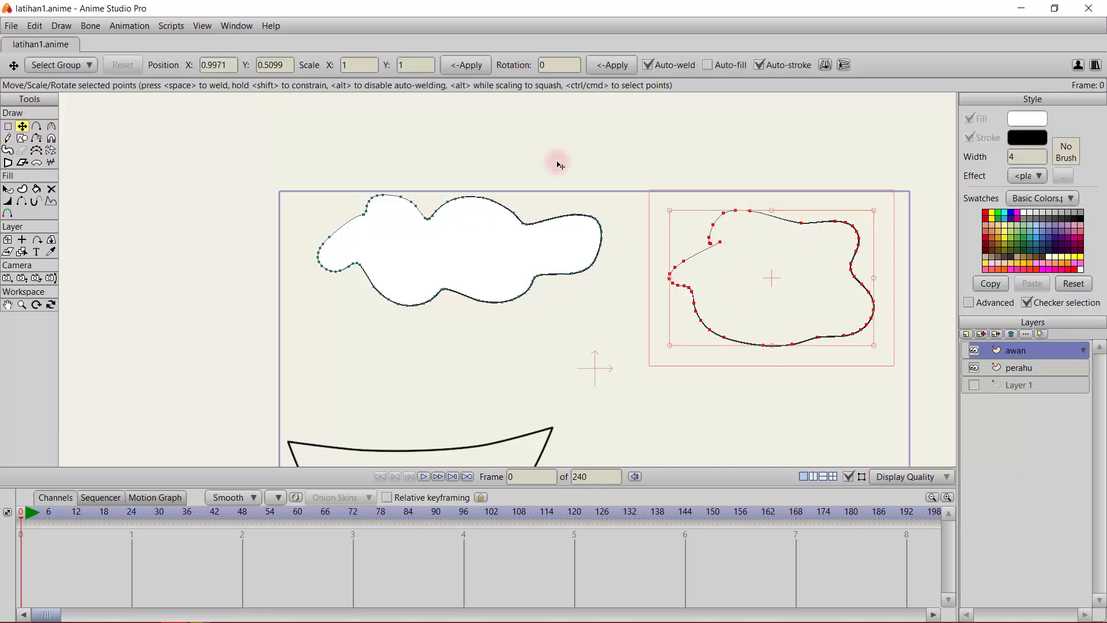
{"action": "left_click", "coordinate": [720, 243]}
{"action": "scroll", "coordinate": [736, 256], "scroll_direction": "down", "scroll_amount": 3}
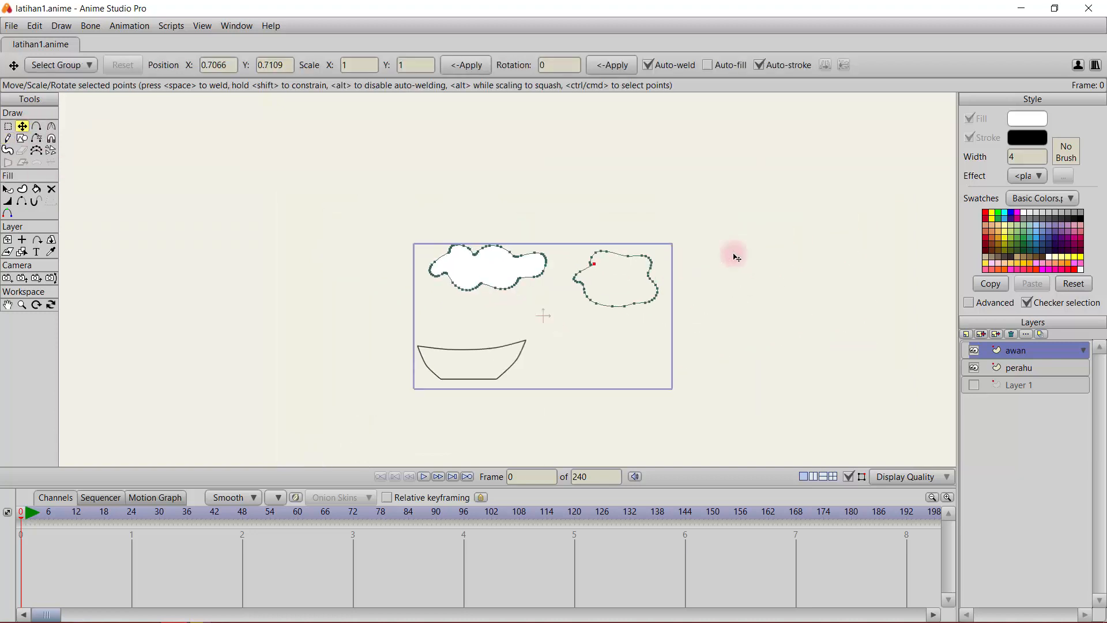
{"action": "scroll", "coordinate": [736, 256], "scroll_direction": "up", "scroll_amount": 10}
{"action": "left_click_drag", "start_coordinate": [816, 230], "coordinate": [528, 314]}
{"action": "left_click_drag", "start_coordinate": [779, 251], "coordinate": [434, 319]}
{"action": "mouse_move", "coordinate": [686, 266]}
{"action": "left_mouse_down"}
{"action": "mouse_move", "coordinate": [521, 283]}
{"action": "mouse_move", "coordinate": [380, 243]}
{"action": "left_mouse_up"}
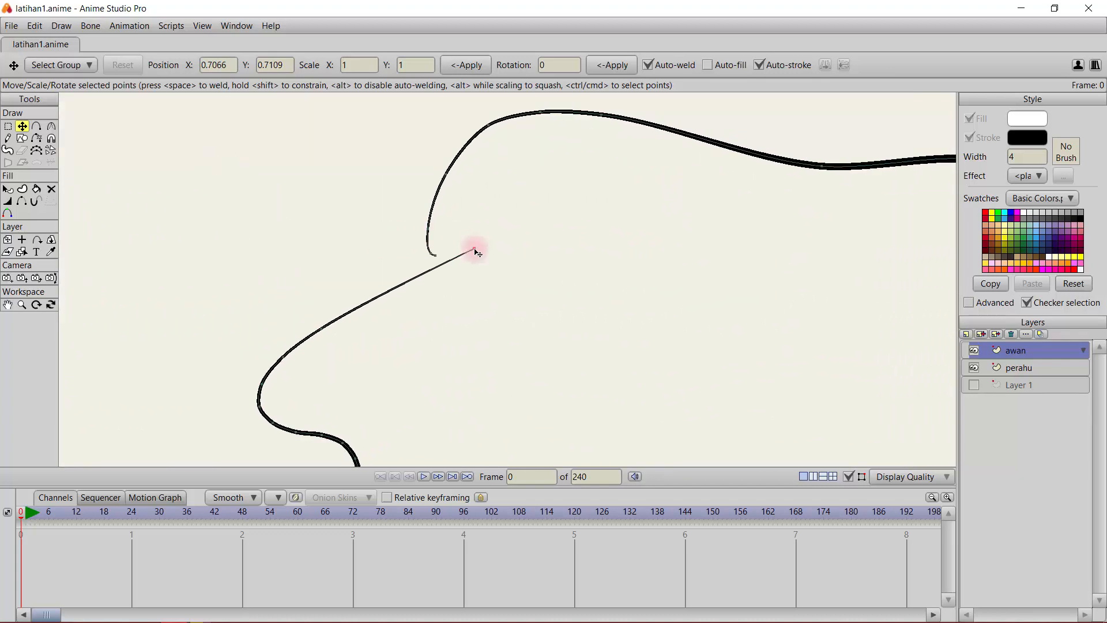
{"action": "scroll", "coordinate": [476, 252], "scroll_direction": "up", "scroll_amount": 5}
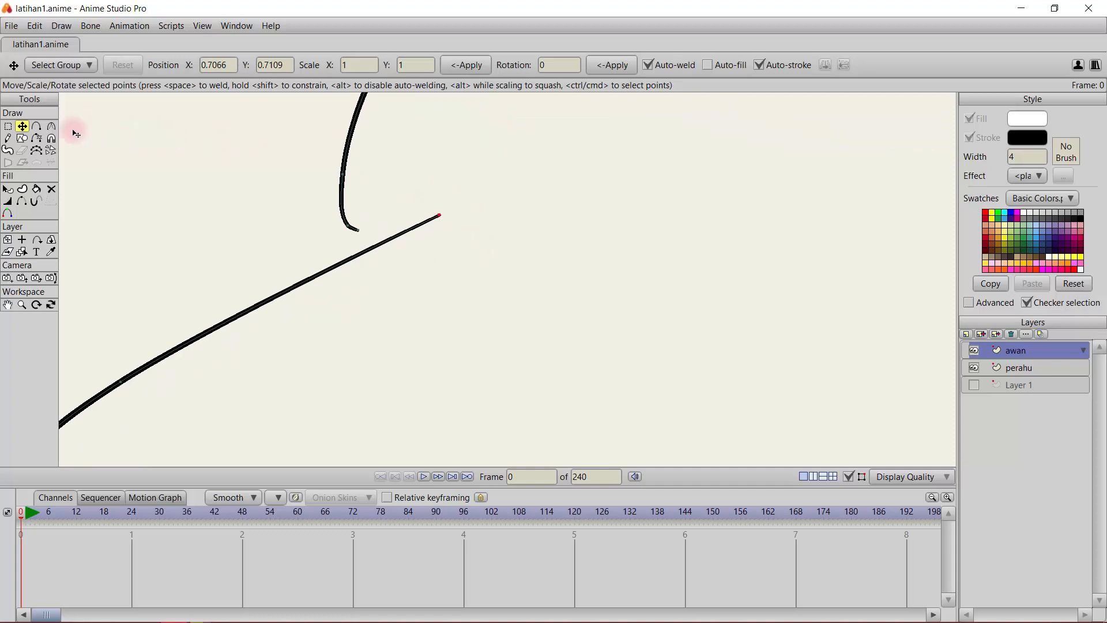
{"action": "left_click", "coordinate": [444, 219]}
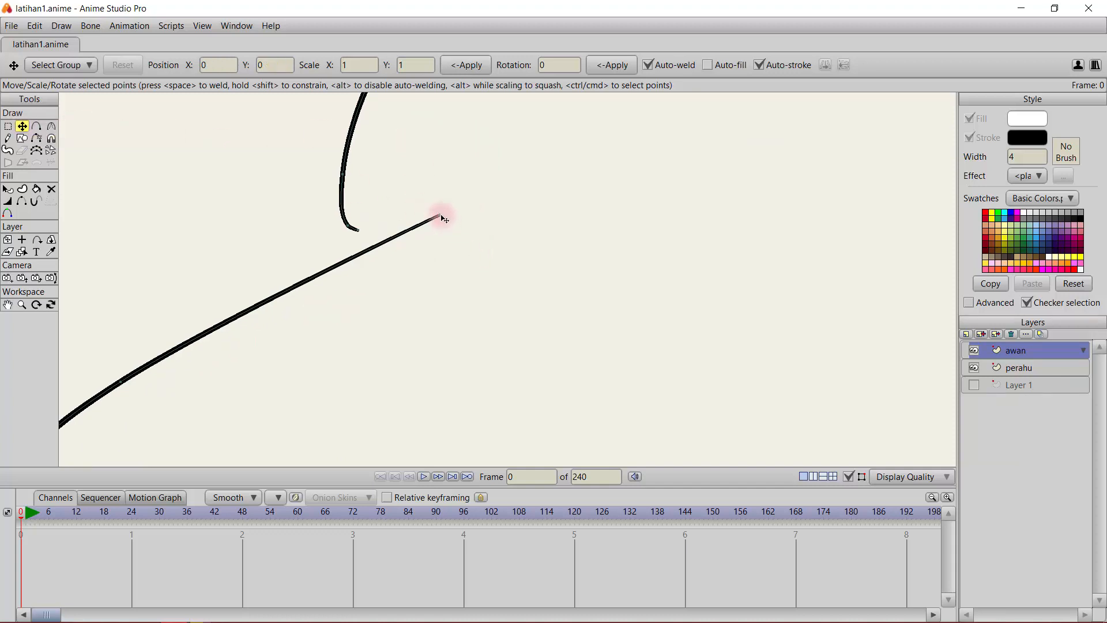
{"action": "left_click_drag", "start_coordinate": [444, 219], "coordinate": [364, 237]}
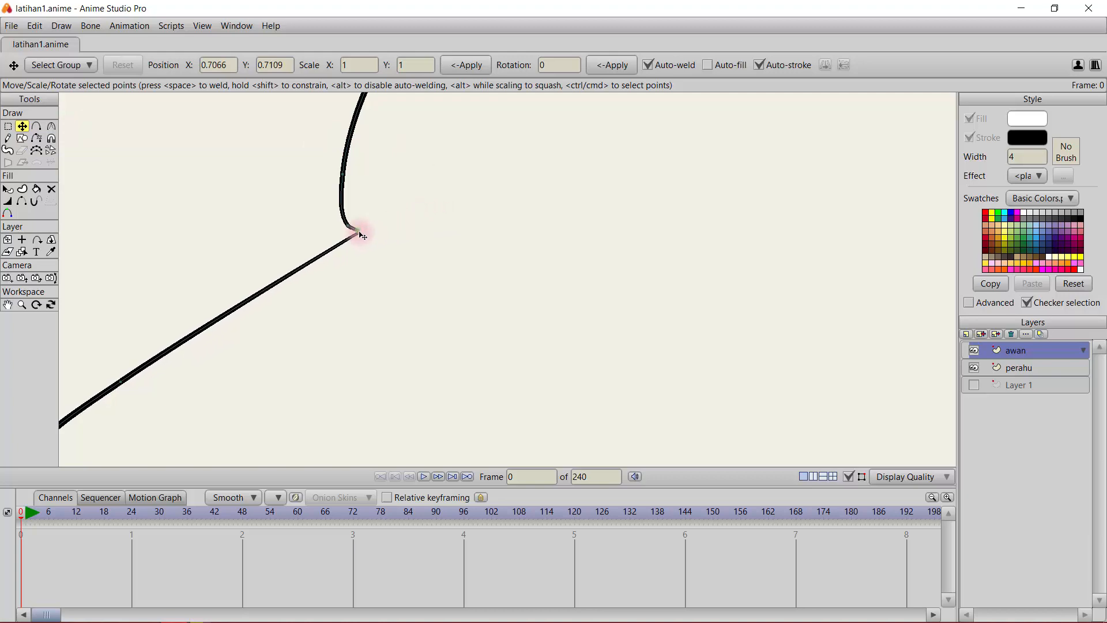
{"action": "key", "text": "space"}
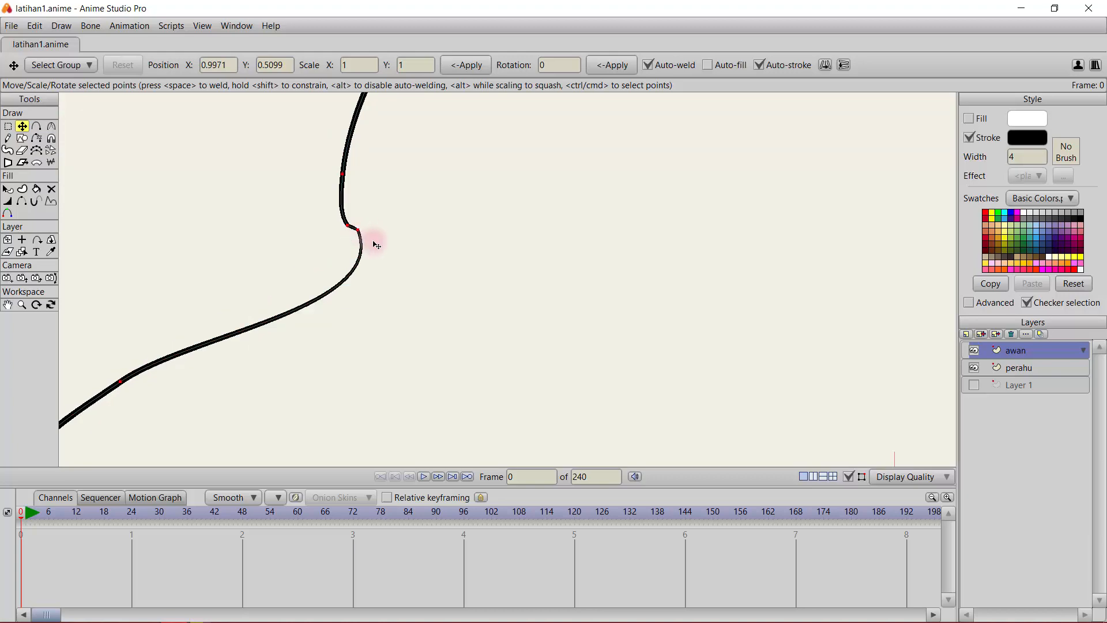
Step: Turn on Auto-fill, undo the weld, and weld the right cloud's end points again so the closed shape is filled
{"action": "left_click", "coordinate": [762, 67]}
{"action": "left_click", "coordinate": [715, 64]}
{"action": "scroll", "coordinate": [587, 183], "scroll_direction": "down", "scroll_amount": 8}
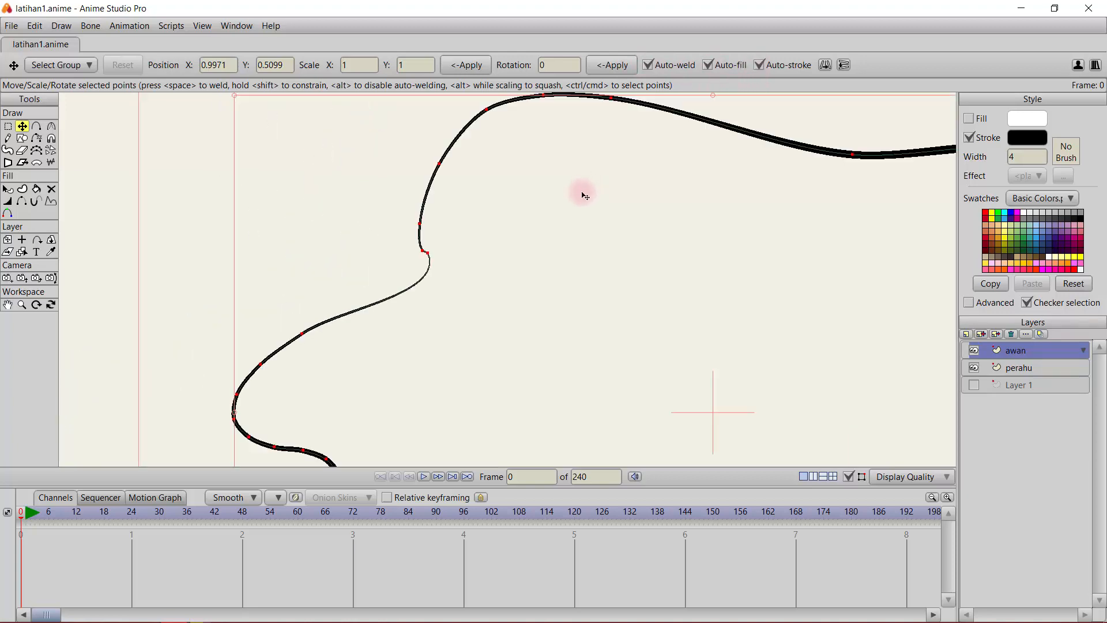
{"action": "scroll", "coordinate": [482, 274], "scroll_direction": "up", "scroll_amount": 7}
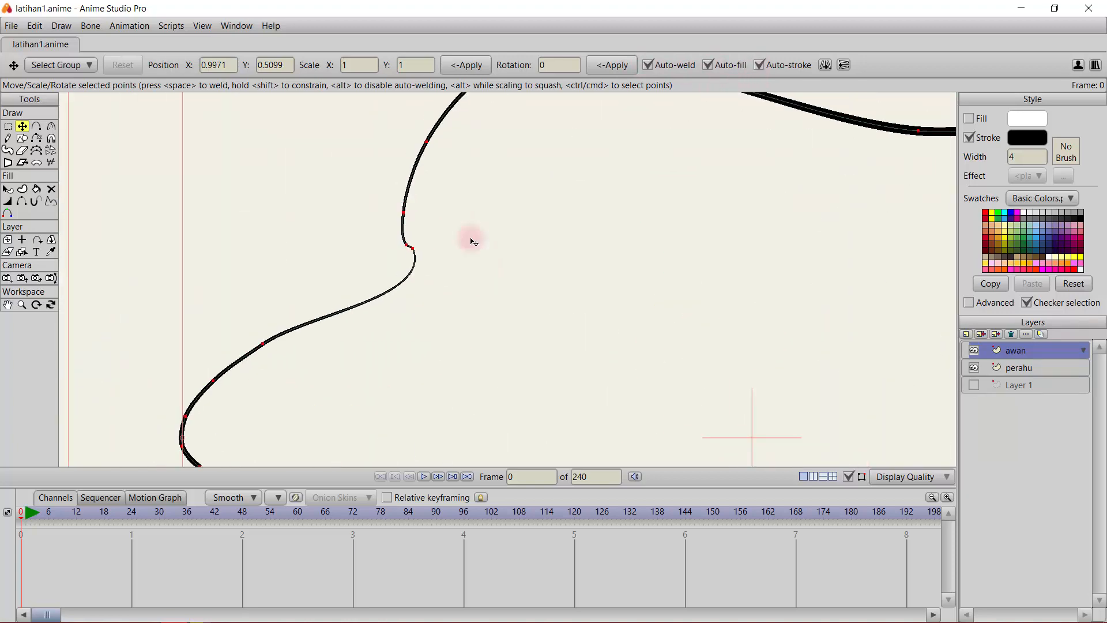
{"action": "key", "text": "ctrl+z"}
{"action": "left_click_drag", "start_coordinate": [468, 241], "coordinate": [412, 247]}
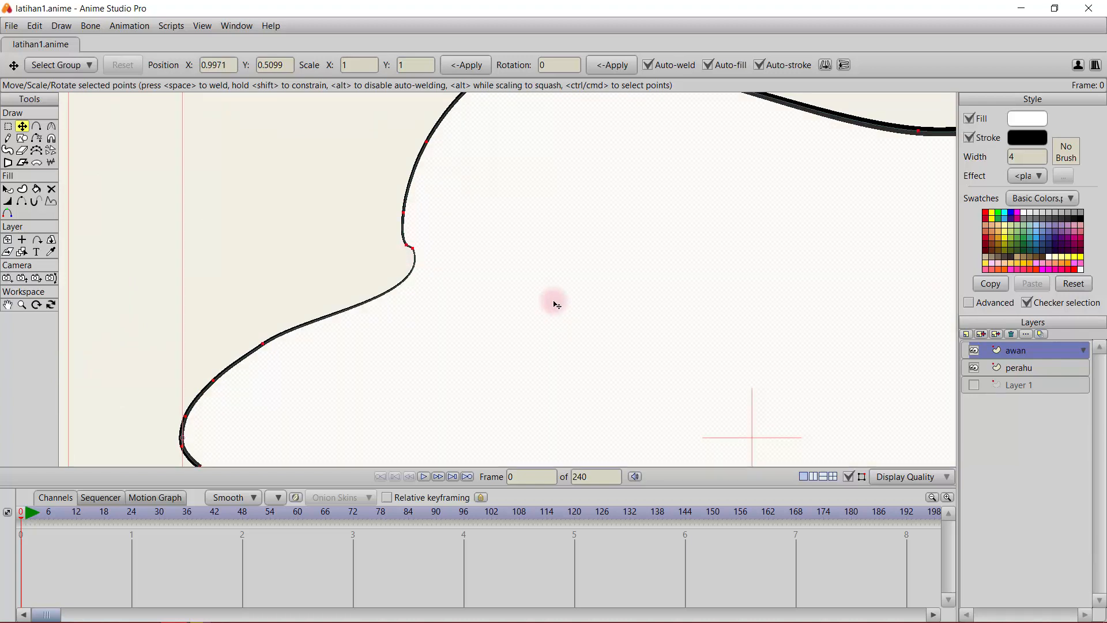
{"action": "scroll", "coordinate": [556, 304], "scroll_direction": "down", "scroll_amount": 8}
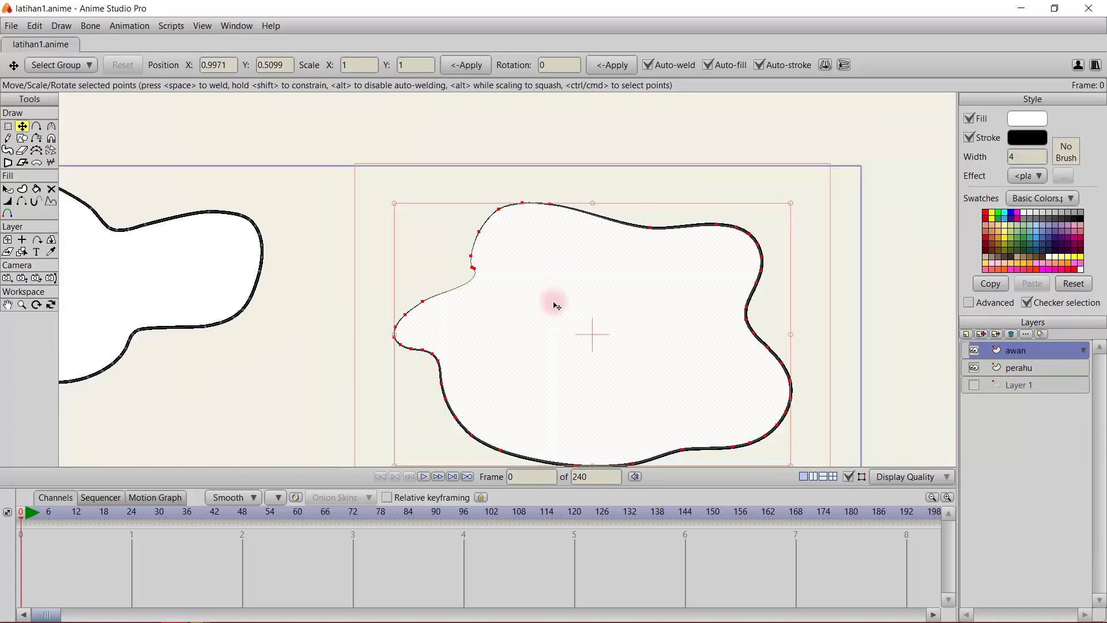
{"action": "left_click", "coordinate": [408, 317]}
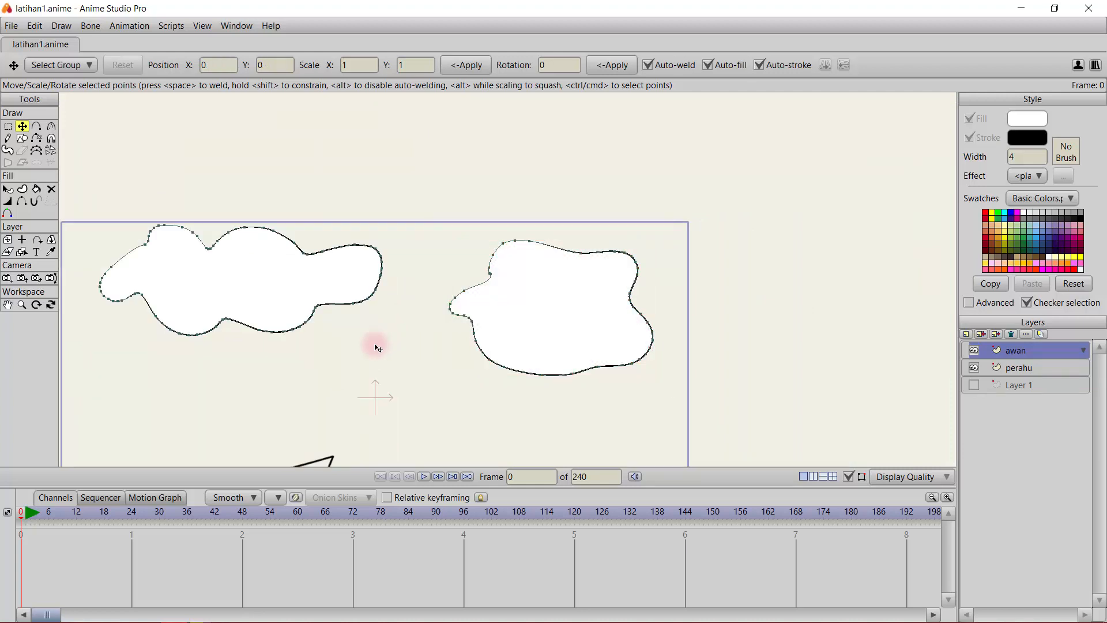
Step: With the Draw Shape tool on the awan layer, draw a wide rectangle and a square between the left cloud and the boat
{"action": "left_click_drag", "start_coordinate": [375, 346], "coordinate": [488, 242]}
{"action": "scroll", "coordinate": [487, 316], "scroll_direction": "up", "scroll_amount": 2}
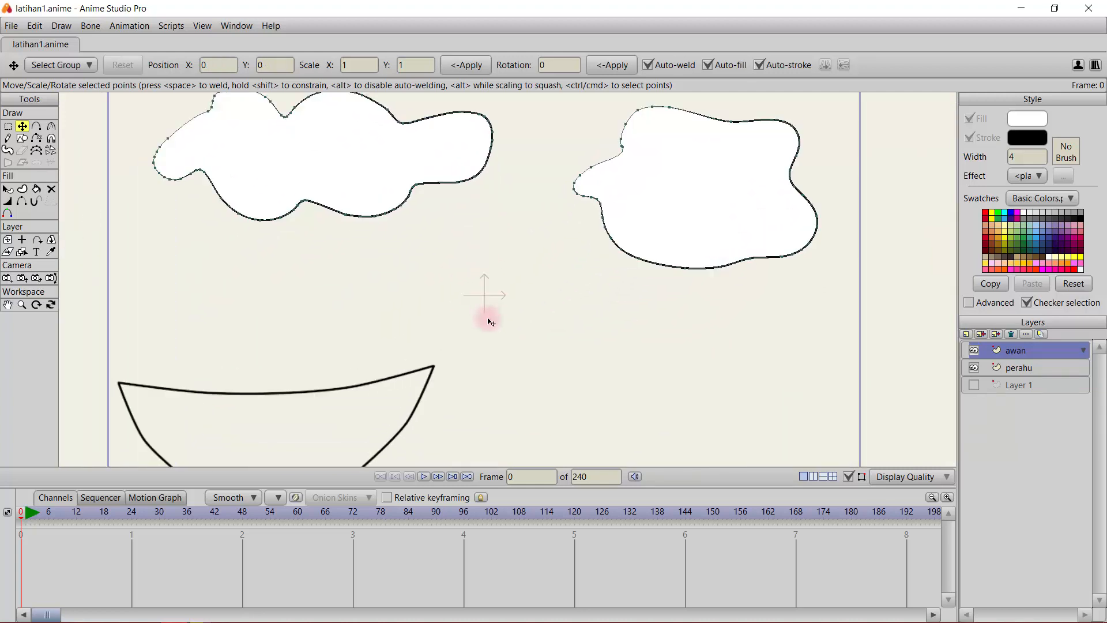
{"action": "scroll", "coordinate": [487, 317], "scroll_direction": "down", "scroll_amount": 4}
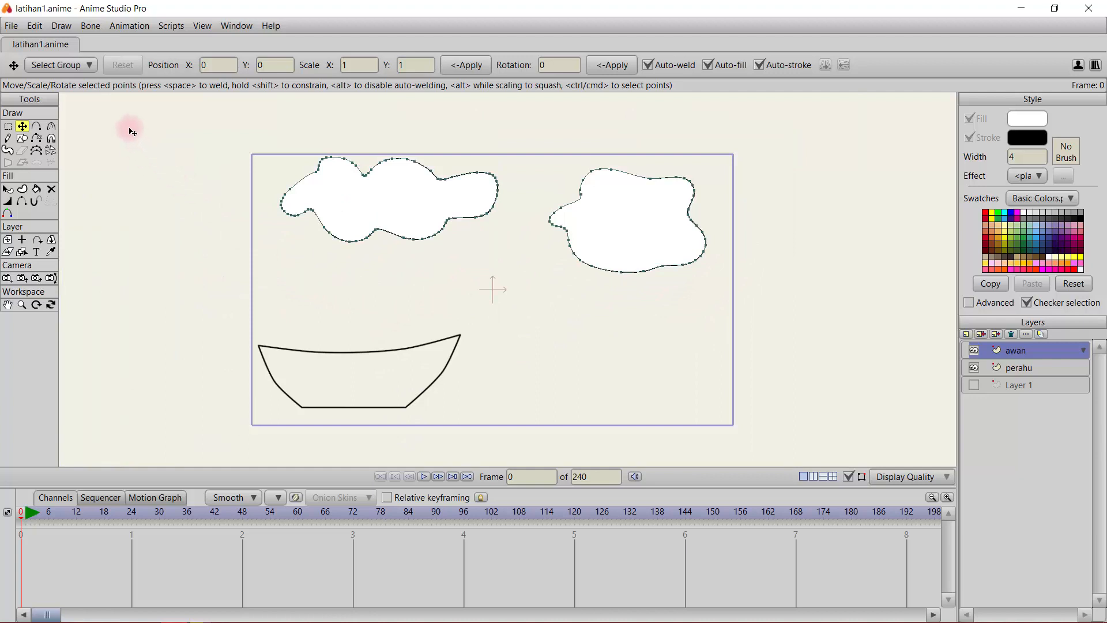
{"action": "left_click", "coordinate": [22, 140]}
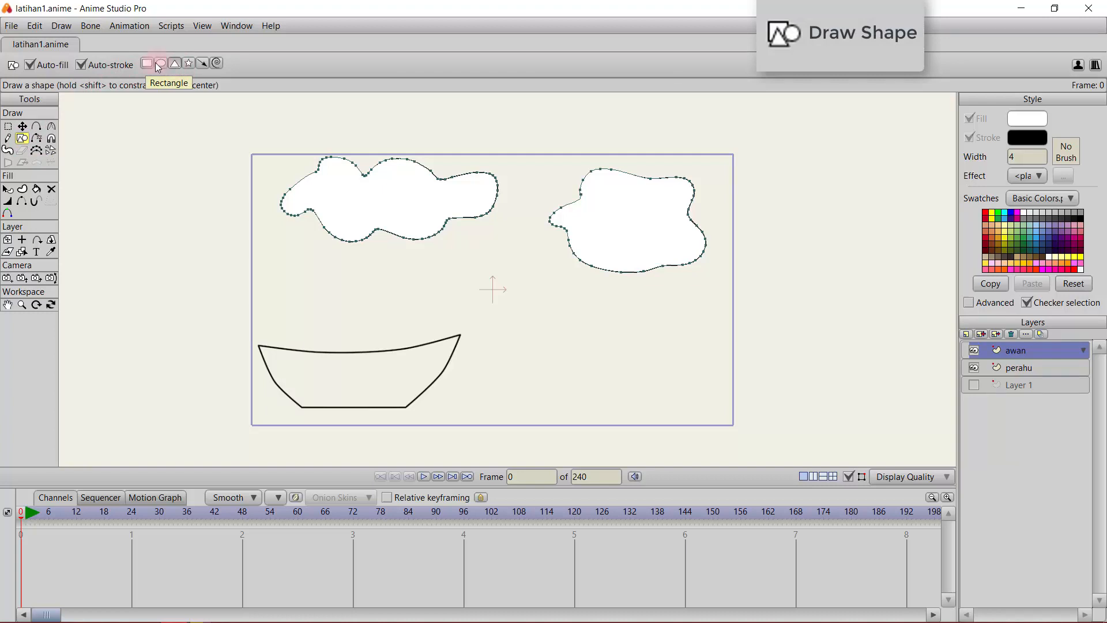
{"action": "scroll", "coordinate": [382, 303], "scroll_direction": "down", "scroll_amount": 2}
{"action": "scroll", "coordinate": [382, 303], "scroll_direction": "up", "scroll_amount": 3}
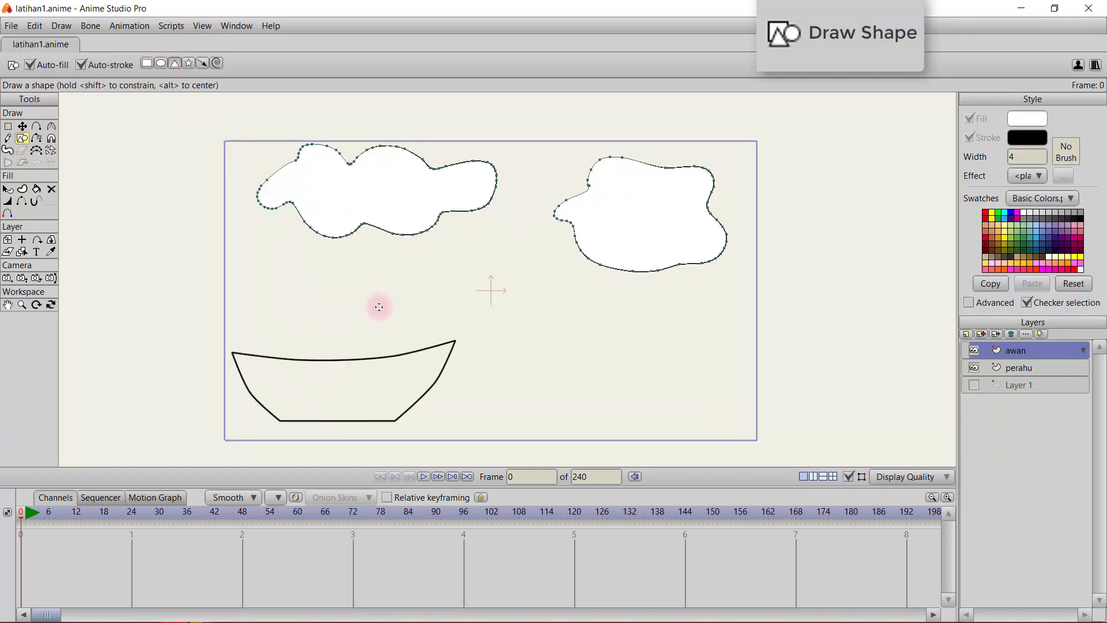
{"action": "left_click", "coordinate": [148, 64]}
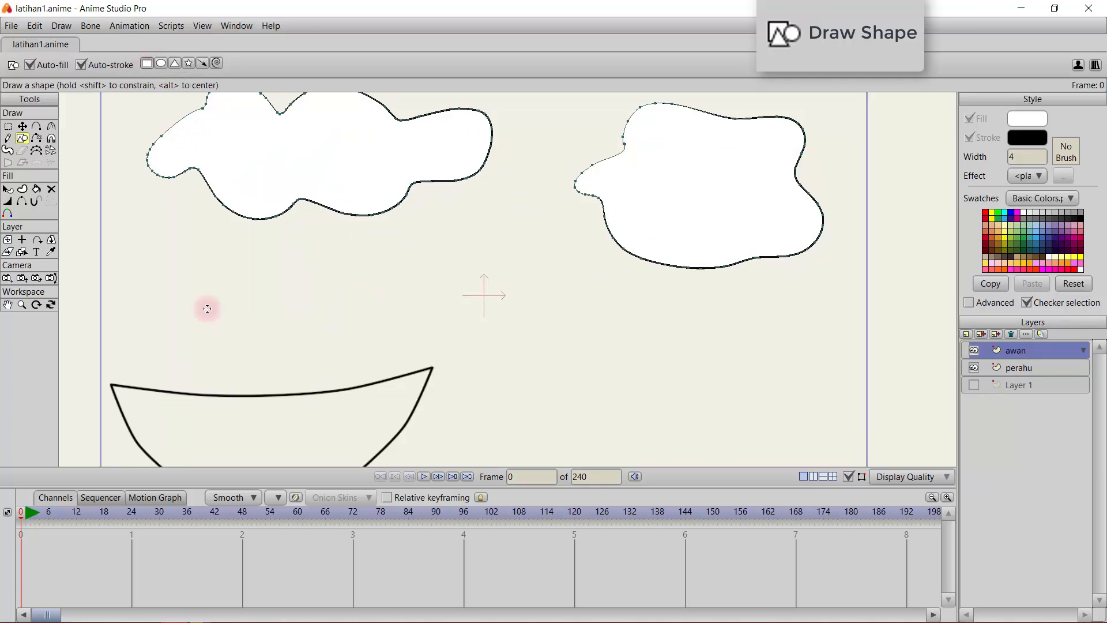
{"action": "left_click_drag", "start_coordinate": [167, 267], "coordinate": [327, 340]}
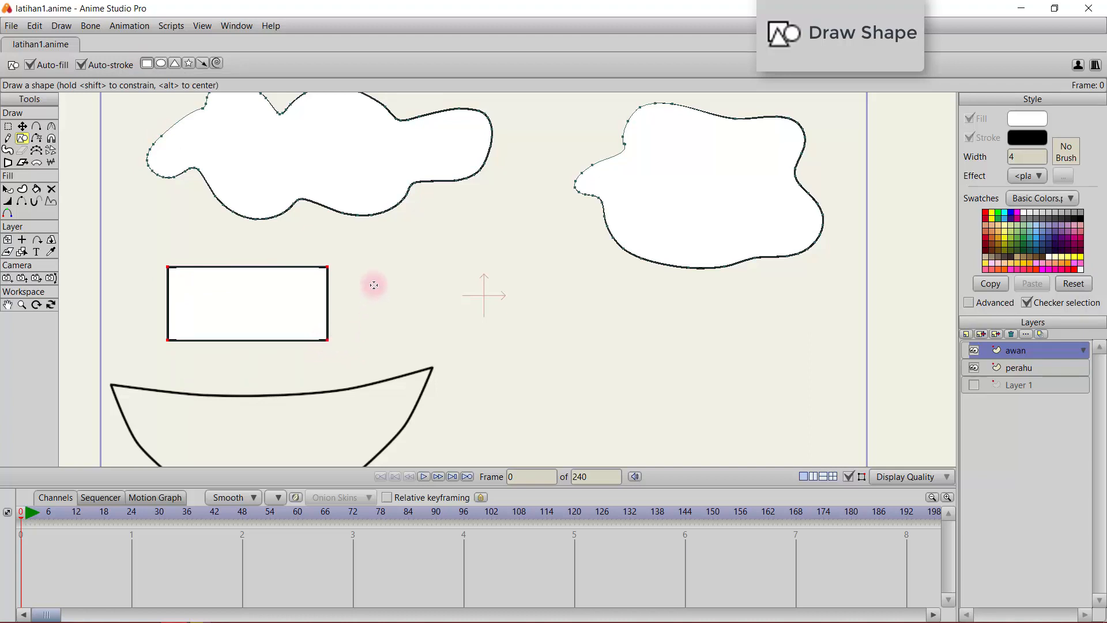
{"action": "left_click_drag", "start_coordinate": [373, 289], "coordinate": [425, 342]}
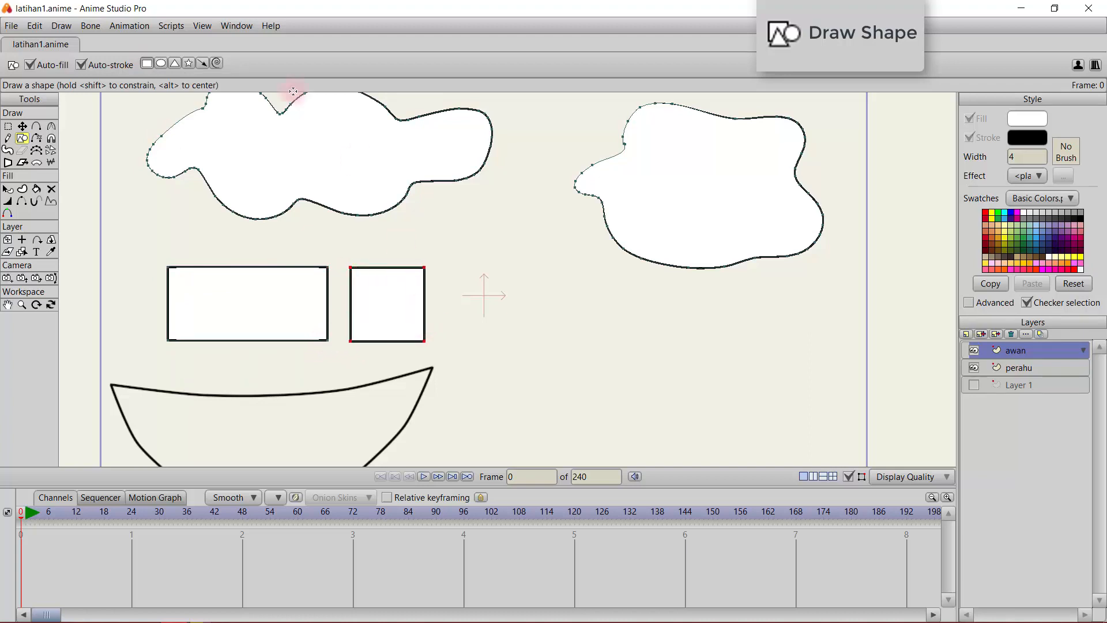
Step: Draw an oval and a circle beside the square, plus a narrow triangle and an equilateral triangle below them
{"action": "left_click", "coordinate": [161, 65]}
{"action": "left_click_drag", "start_coordinate": [486, 278], "coordinate": [582, 335]}
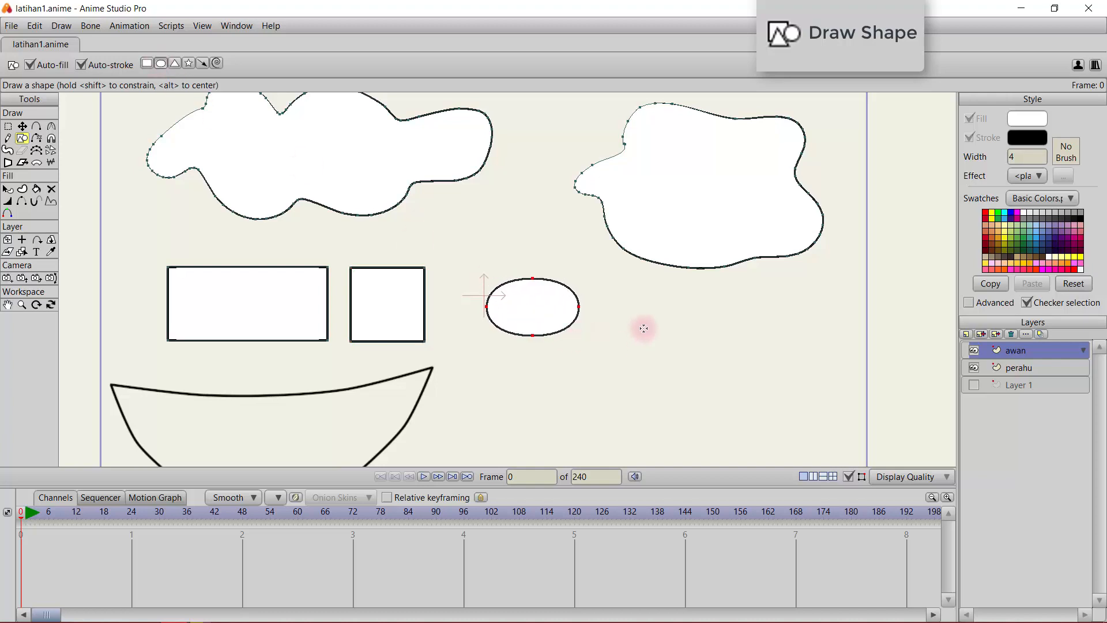
{"action": "left_click_drag", "start_coordinate": [616, 301], "coordinate": [700, 369]}
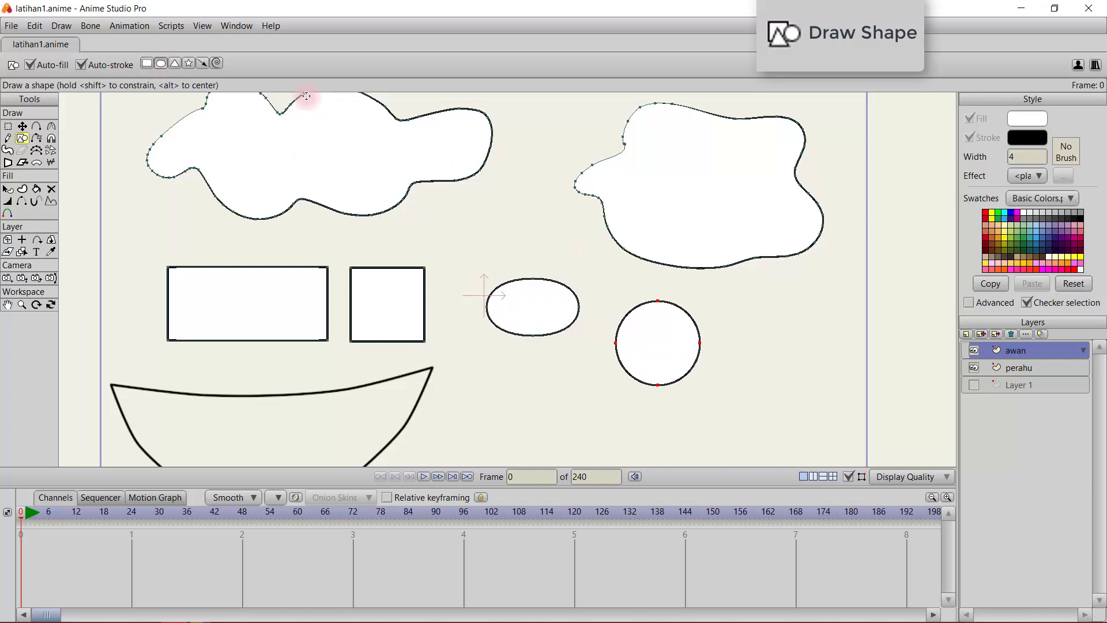
{"action": "left_click", "coordinate": [175, 63]}
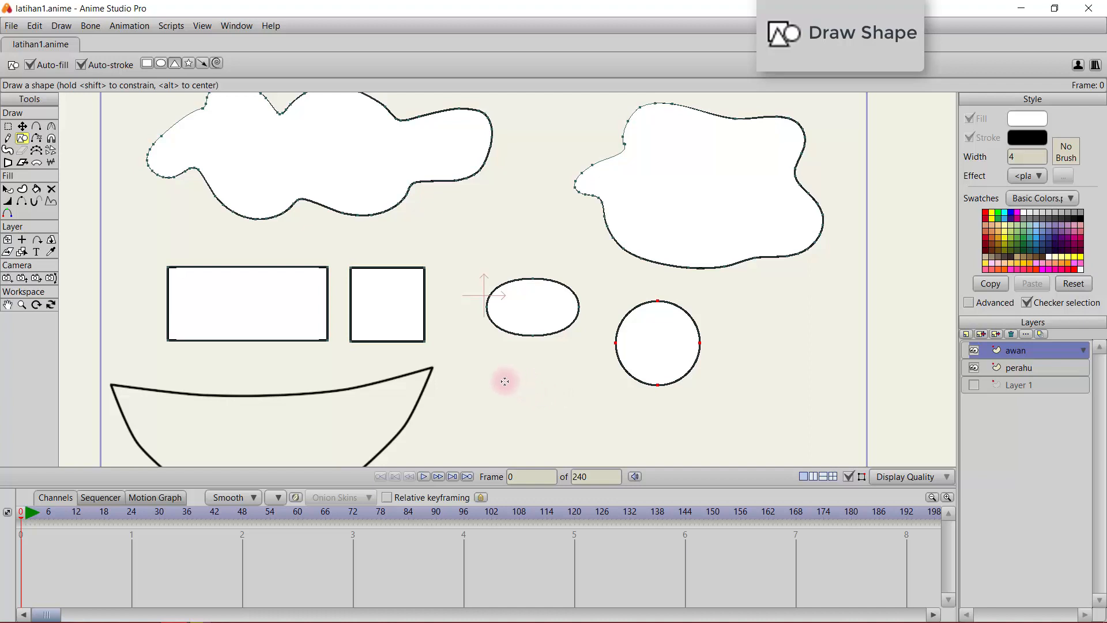
{"action": "left_click_drag", "start_coordinate": [499, 375], "coordinate": [541, 441]}
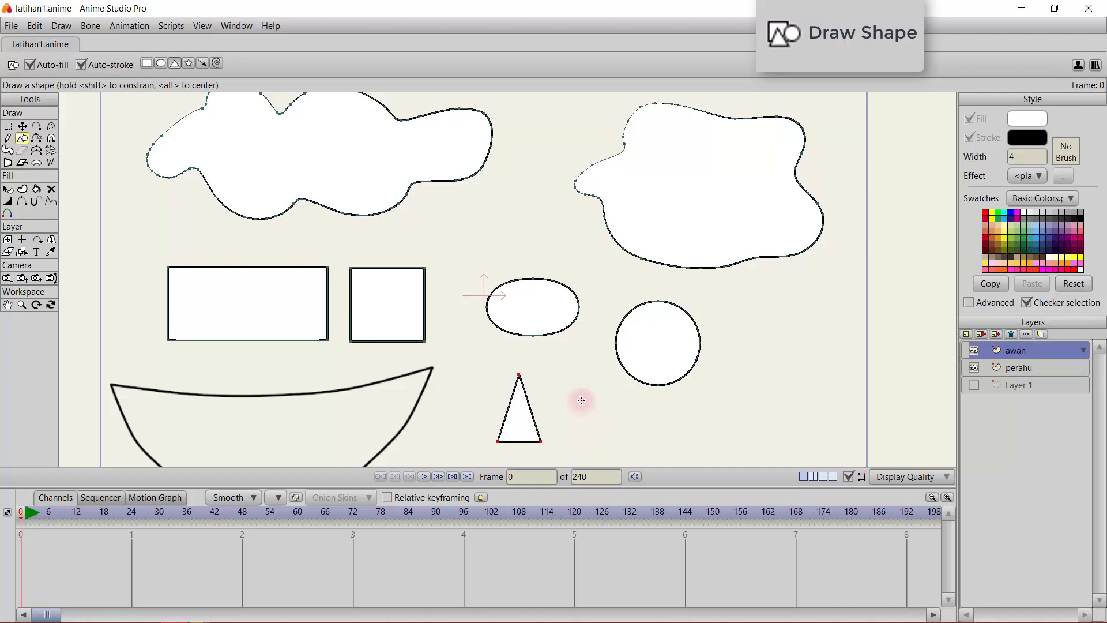
{"action": "left_click_drag", "start_coordinate": [582, 389], "coordinate": [646, 444]}
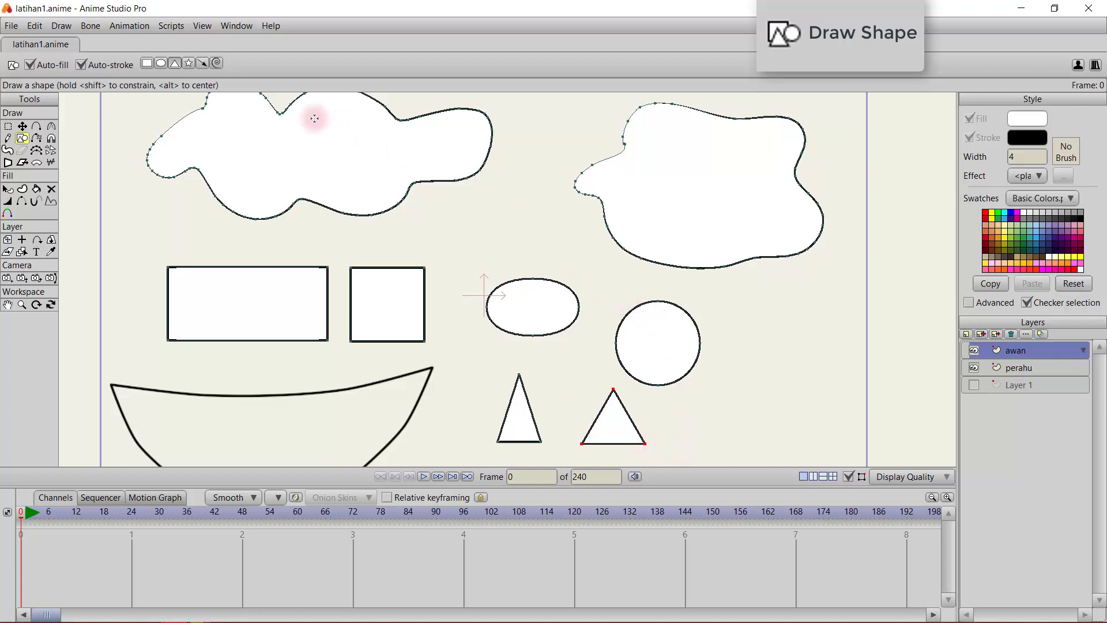
Step: Draw a five-pointed star beside the circle, a horizontal arrow below it, and a large spiral overlapping the right cloud
{"action": "left_click", "coordinate": [190, 65]}
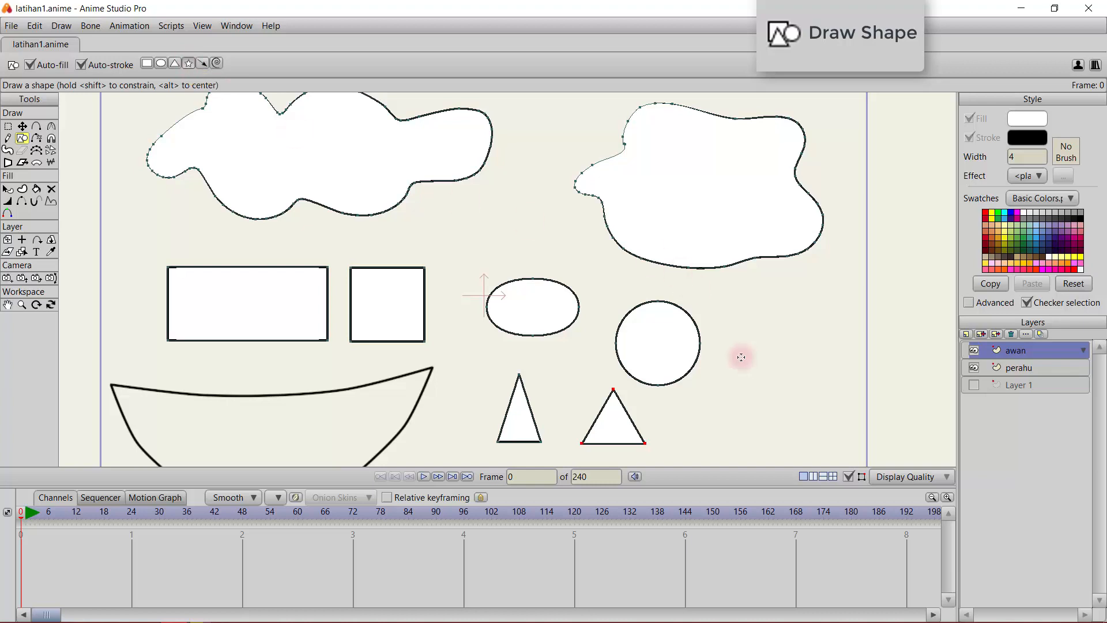
{"action": "left_click_drag", "start_coordinate": [741, 354], "coordinate": [754, 389]}
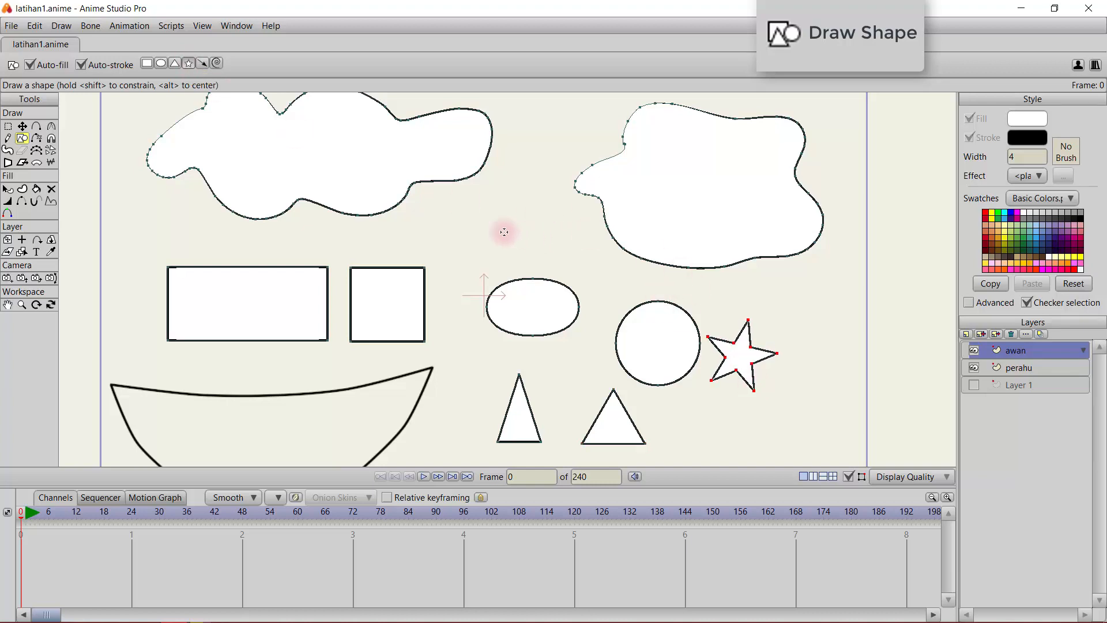
{"action": "left_click", "coordinate": [203, 65]}
{"action": "left_click_drag", "start_coordinate": [667, 417], "coordinate": [810, 419]}
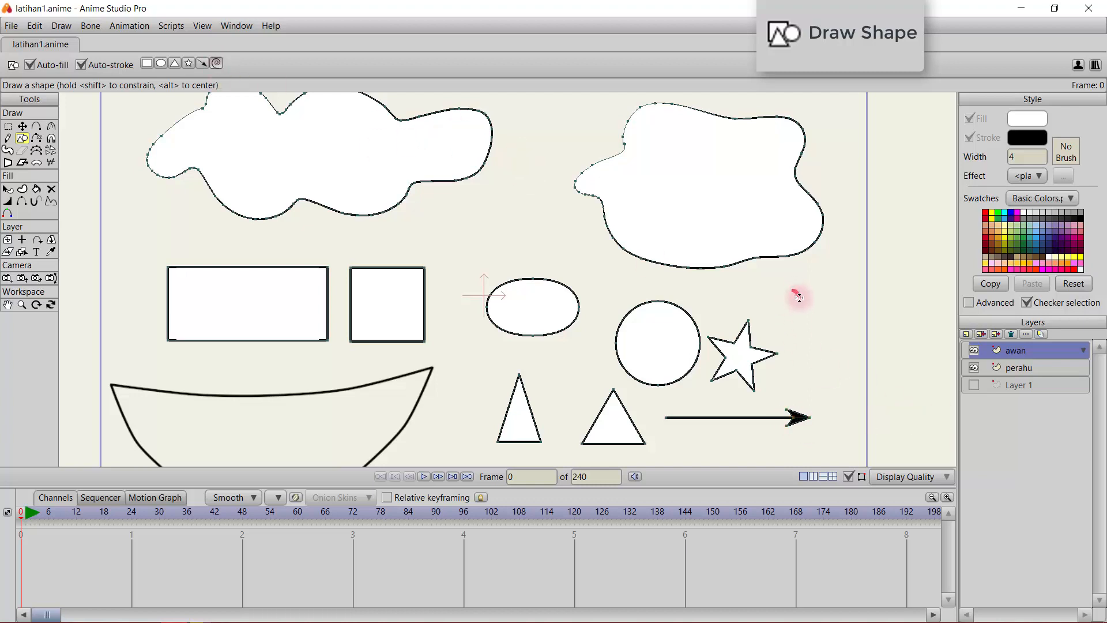
{"action": "left_click_drag", "start_coordinate": [793, 292], "coordinate": [896, 448]}
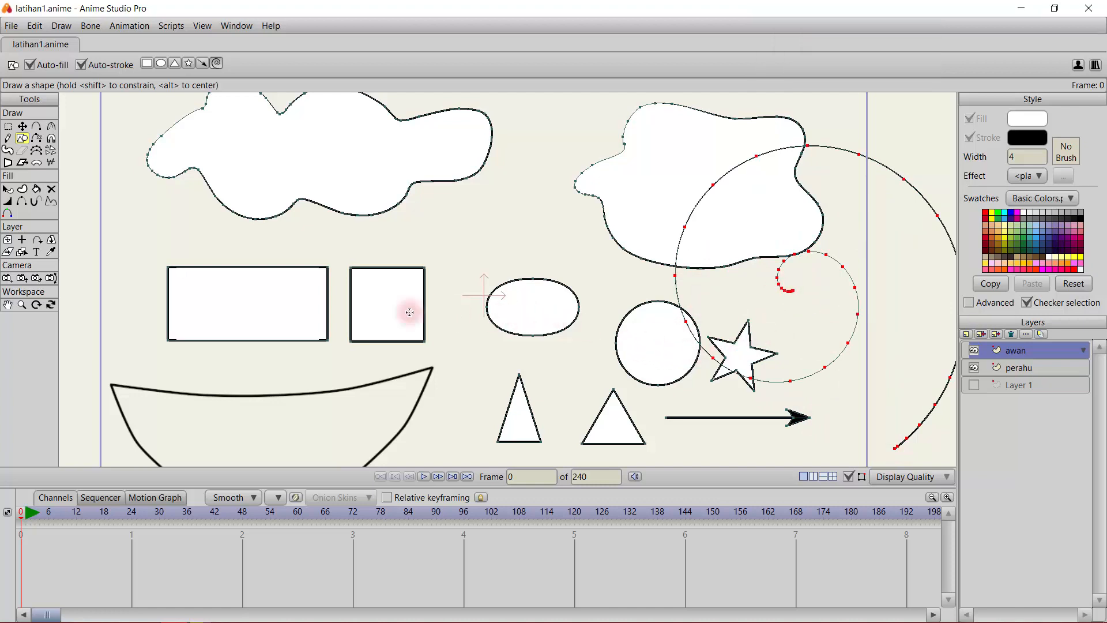
Step: Delete all the practice shapes from the awan layer, keeping only the two clouds
{"action": "left_click", "coordinate": [22, 127]}
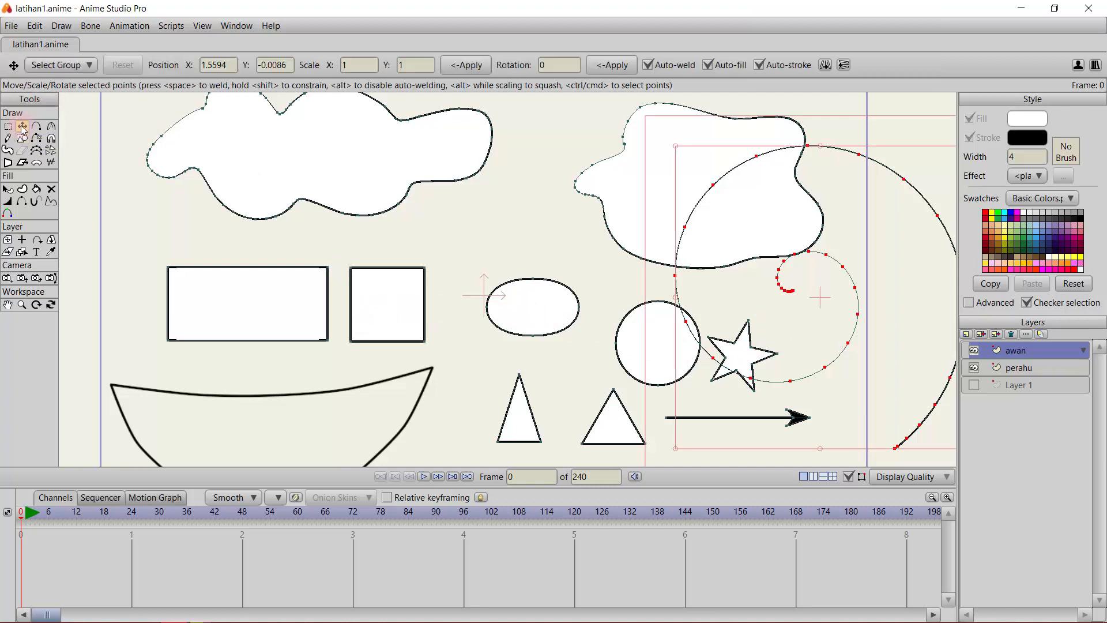
{"action": "key", "text": "Delete"}
{"action": "left_click", "coordinate": [753, 426]}
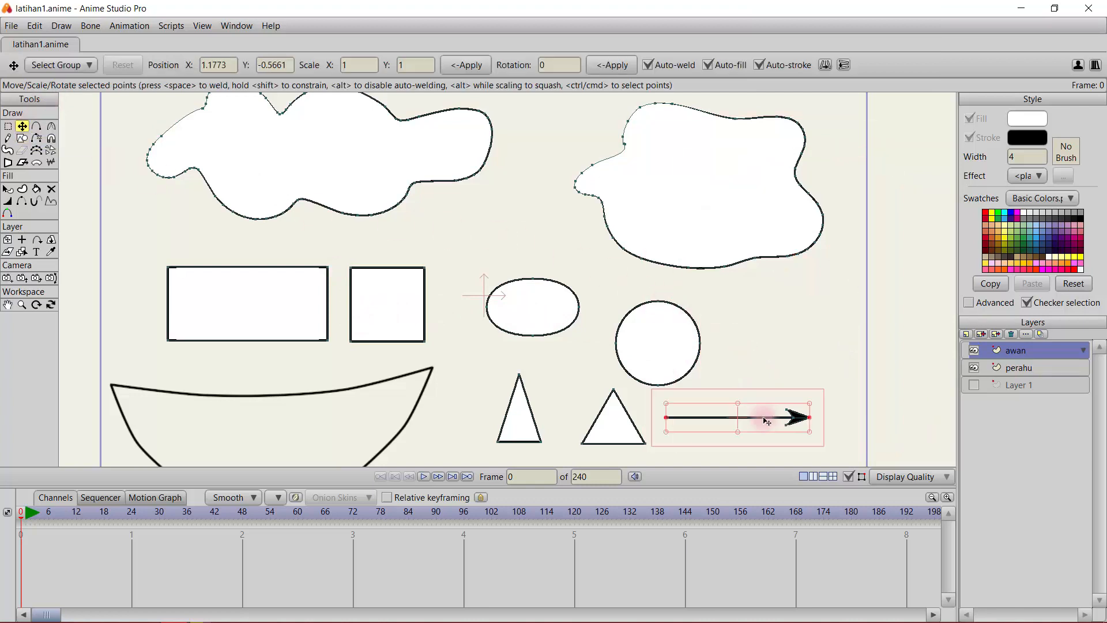
{"action": "key", "text": "Delete"}
{"action": "left_click", "coordinate": [620, 412]}
{"action": "key", "text": "Delete"}
{"action": "left_click", "coordinate": [656, 329]}
{"action": "key", "text": "Delete"}
{"action": "left_click", "coordinate": [533, 307]}
{"action": "key", "text": "Delete"}
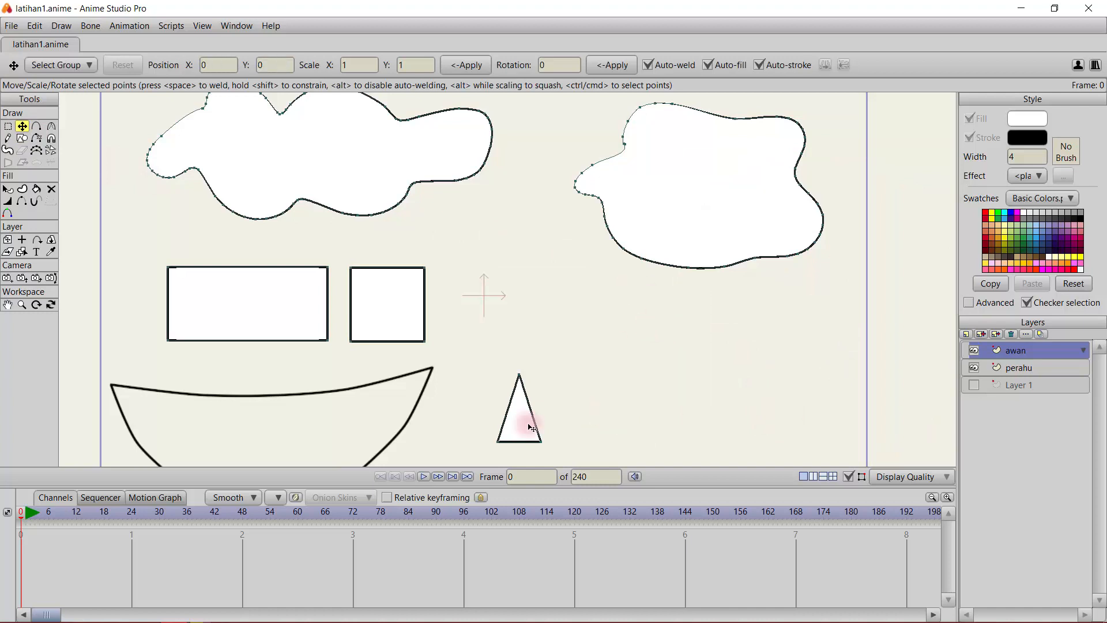
{"action": "left_click", "coordinate": [527, 420]}
{"action": "key", "text": "Delete"}
{"action": "left_click", "coordinate": [410, 297]}
{"action": "key", "text": "Delete"}
{"action": "left_click", "coordinate": [311, 297]}
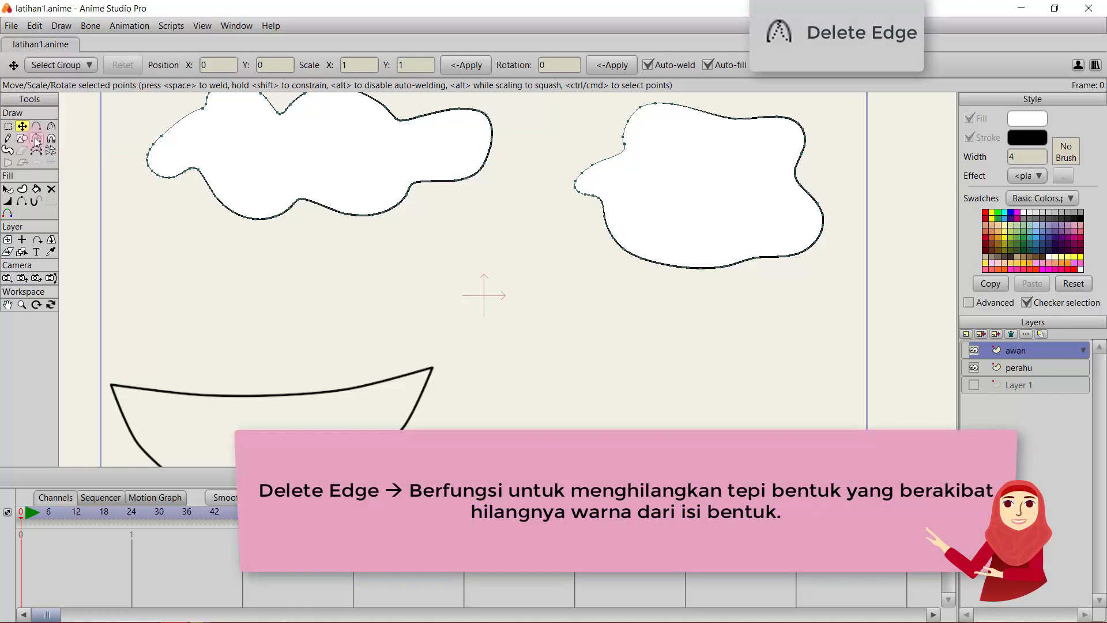
Step: Remove the curve segment along the middle of the right cloud's upper outline with Delete Edge
{"action": "left_click", "coordinate": [37, 141]}
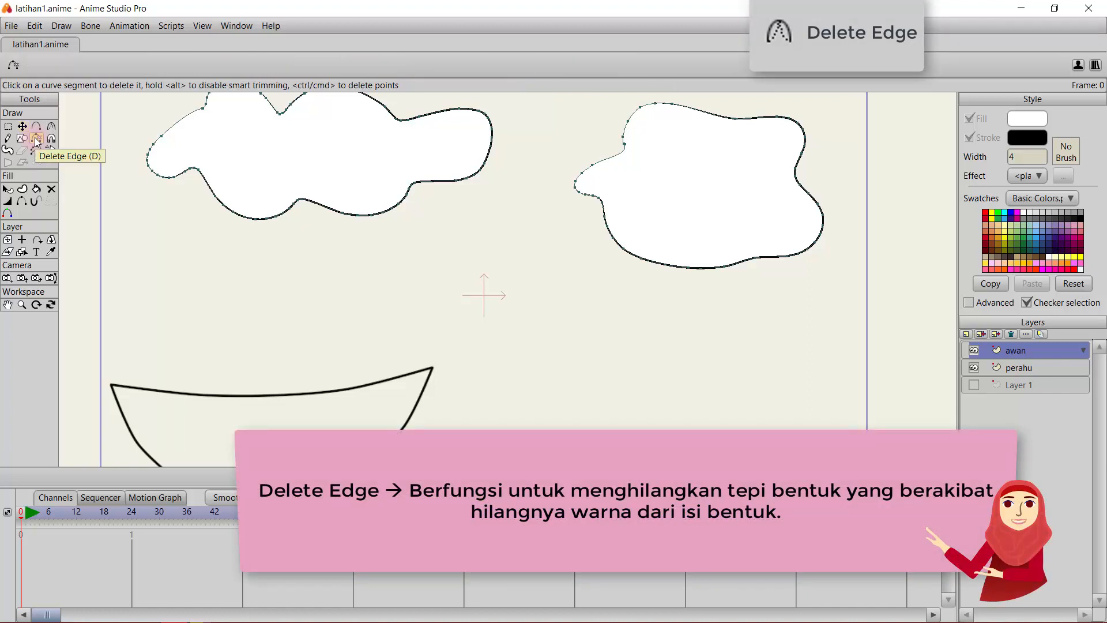
{"action": "left_click", "coordinate": [703, 166]}
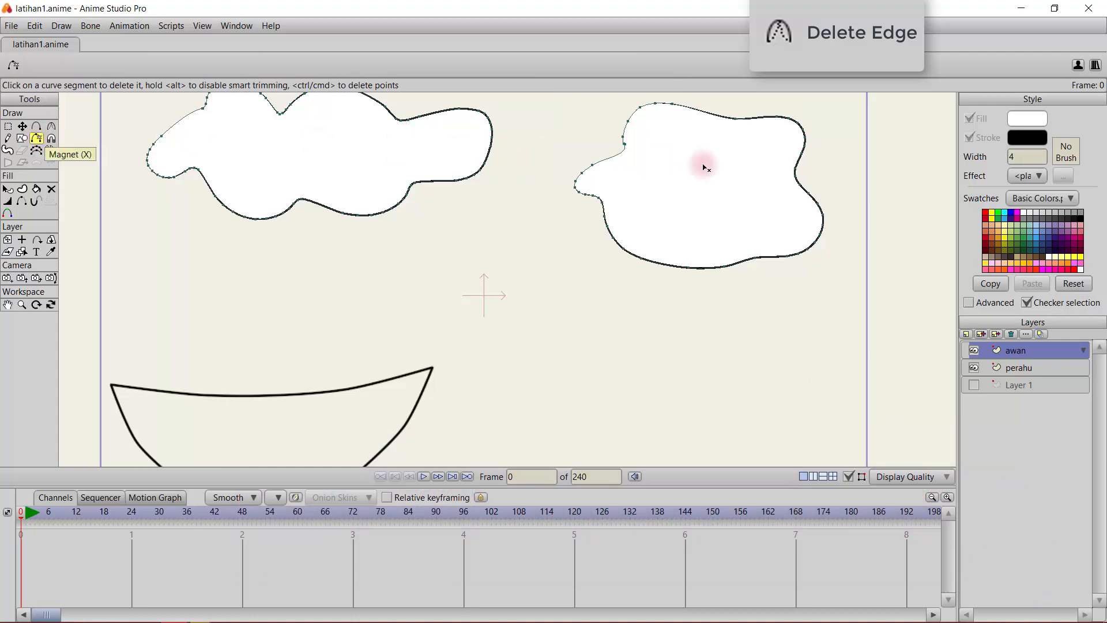
{"action": "scroll", "coordinate": [703, 167], "scroll_direction": "up", "scroll_amount": 5}
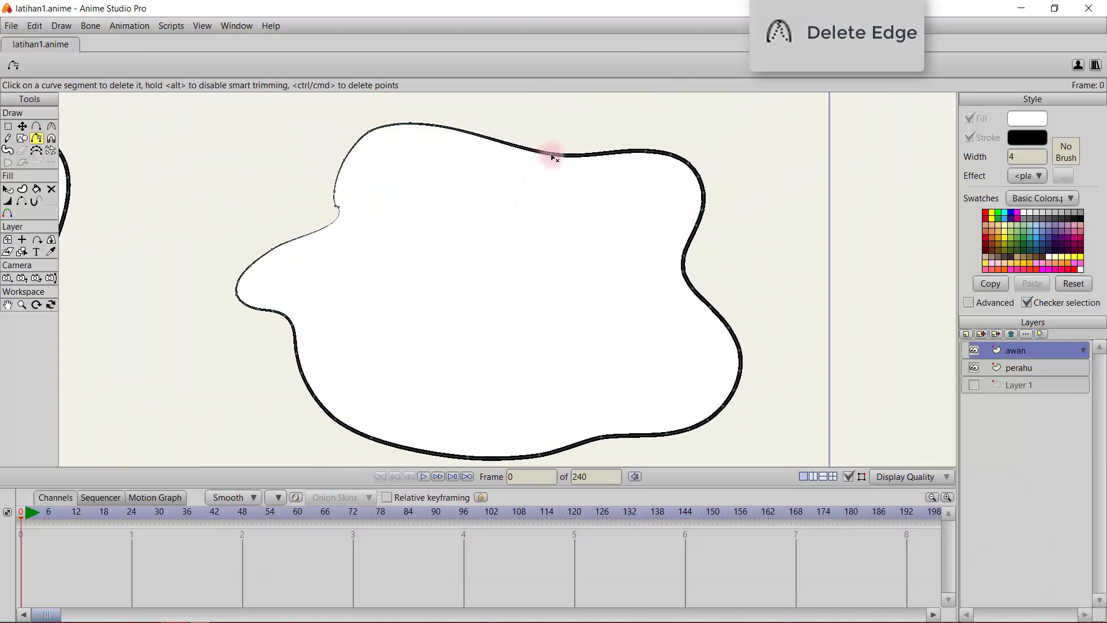
{"action": "left_click", "coordinate": [552, 155]}
Step: Bridge the gap in the right cloud's outline with Add Point, and undo the added points
{"action": "scroll", "coordinate": [515, 146], "scroll_direction": "up", "scroll_amount": 6}
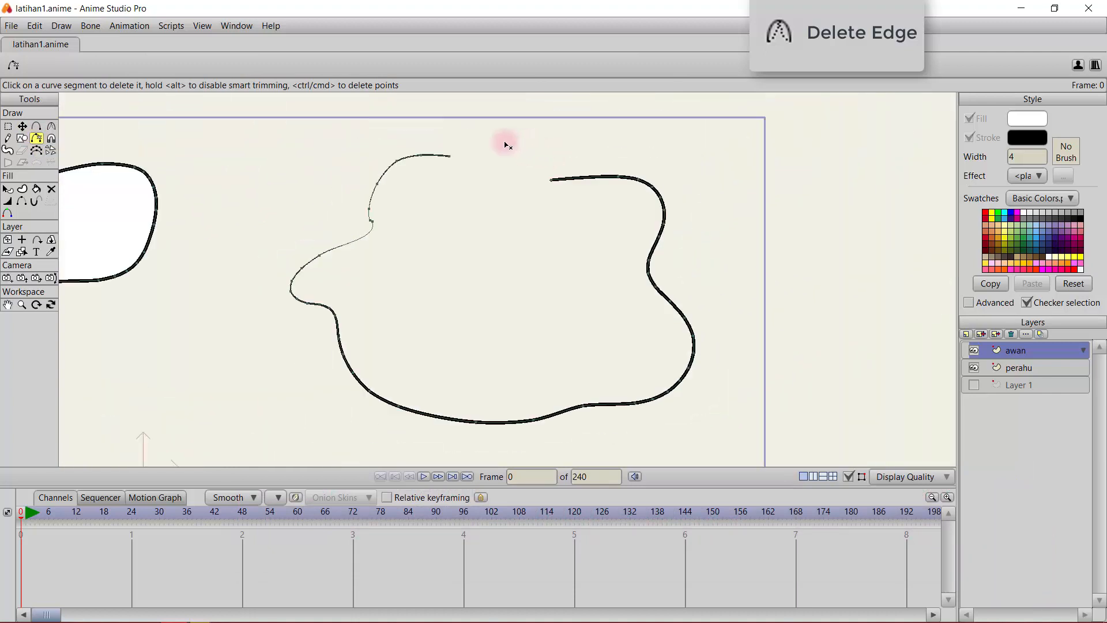
{"action": "scroll", "coordinate": [515, 146], "scroll_direction": "down", "scroll_amount": 5}
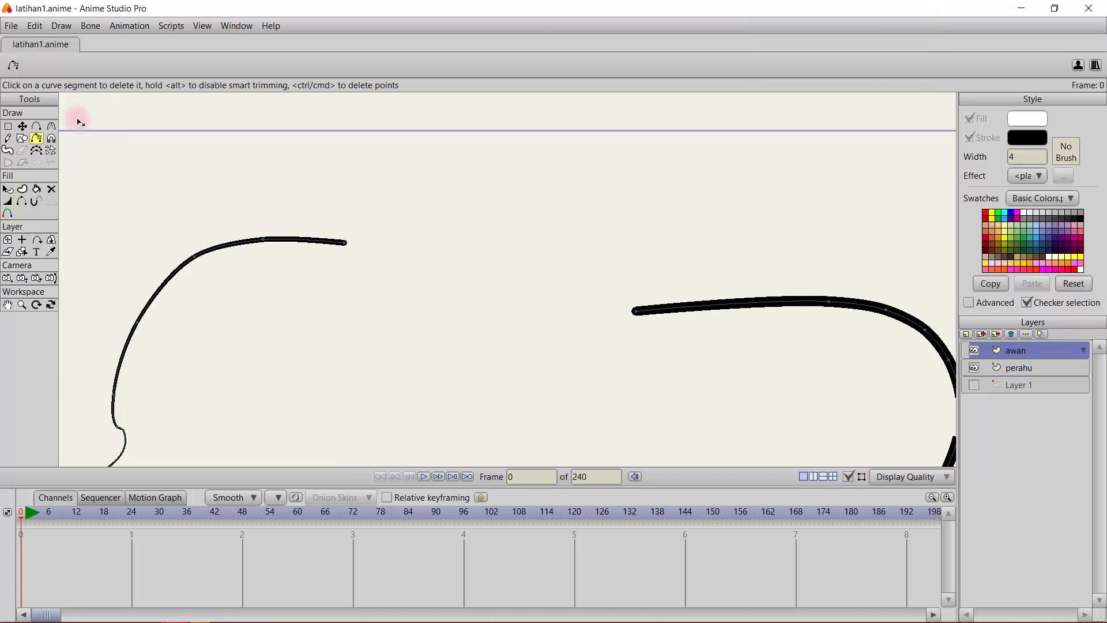
{"action": "left_click", "coordinate": [36, 127]}
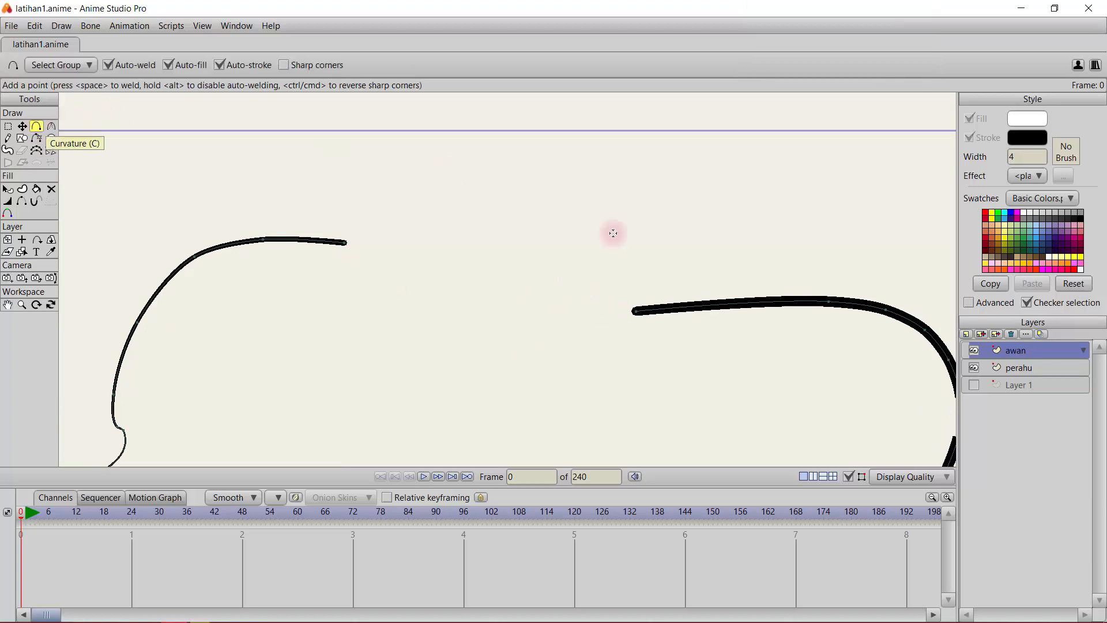
{"action": "left_click_drag", "start_coordinate": [634, 312], "coordinate": [346, 243]}
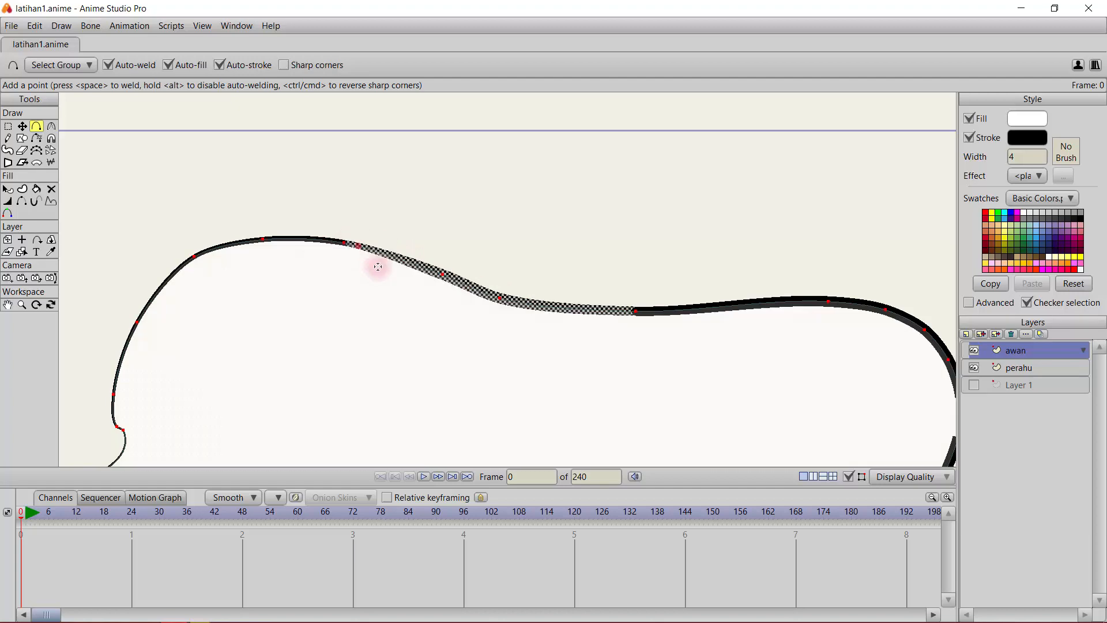
{"action": "key", "text": "ctrl+z"}
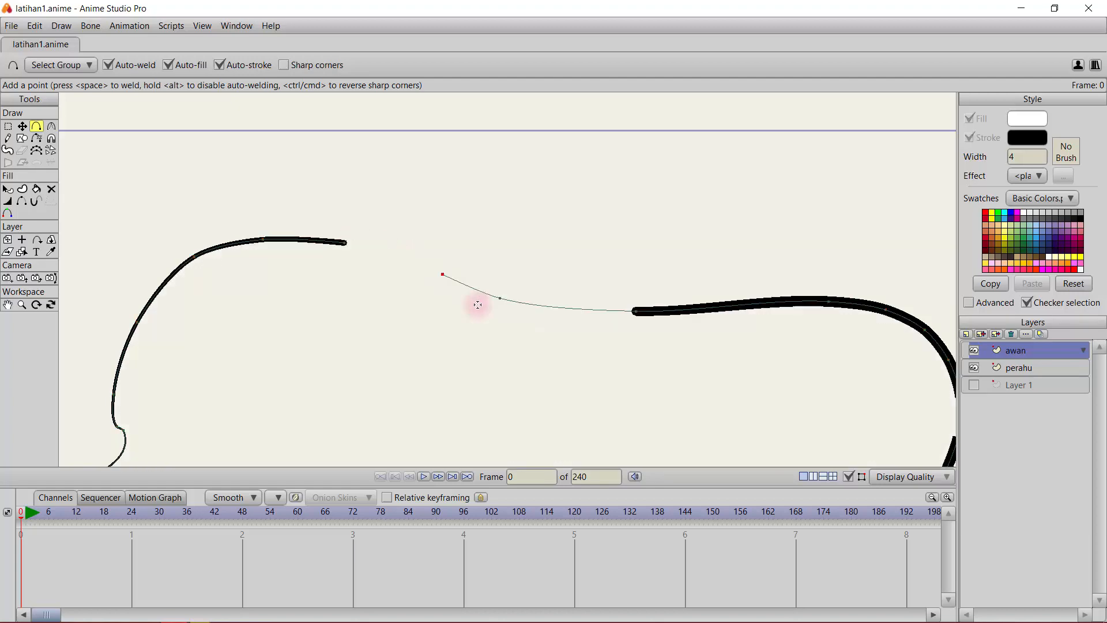
{"action": "key", "text": "ctrl+z"}
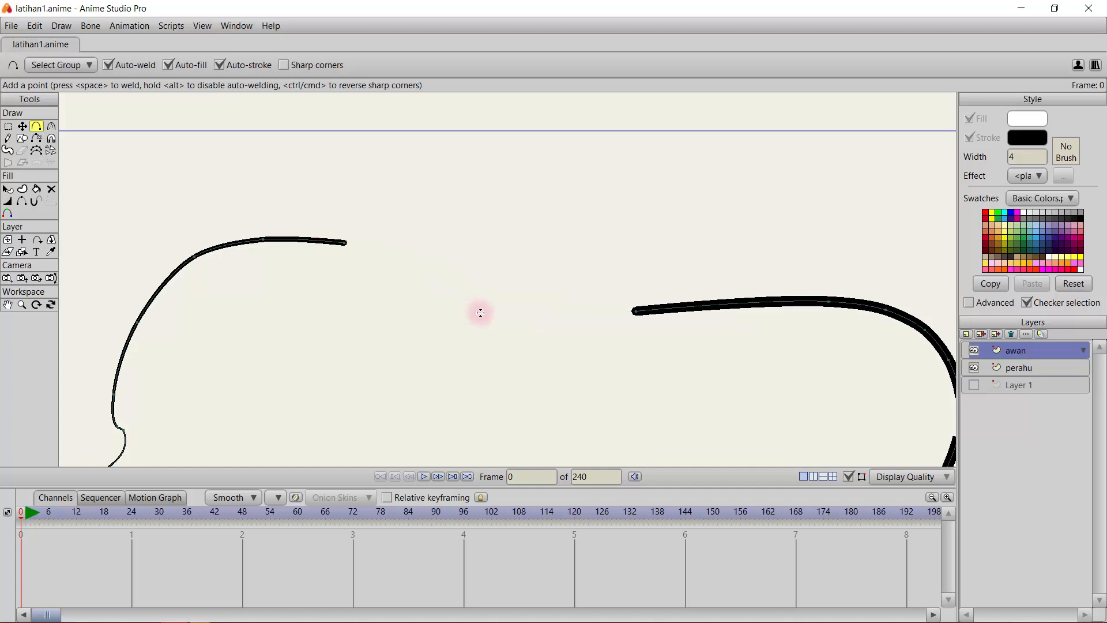
Step: Close the gap in the right cloud's upper outline with a Freehand stroke joining its two loose ends
{"action": "left_click", "coordinate": [7, 139]}
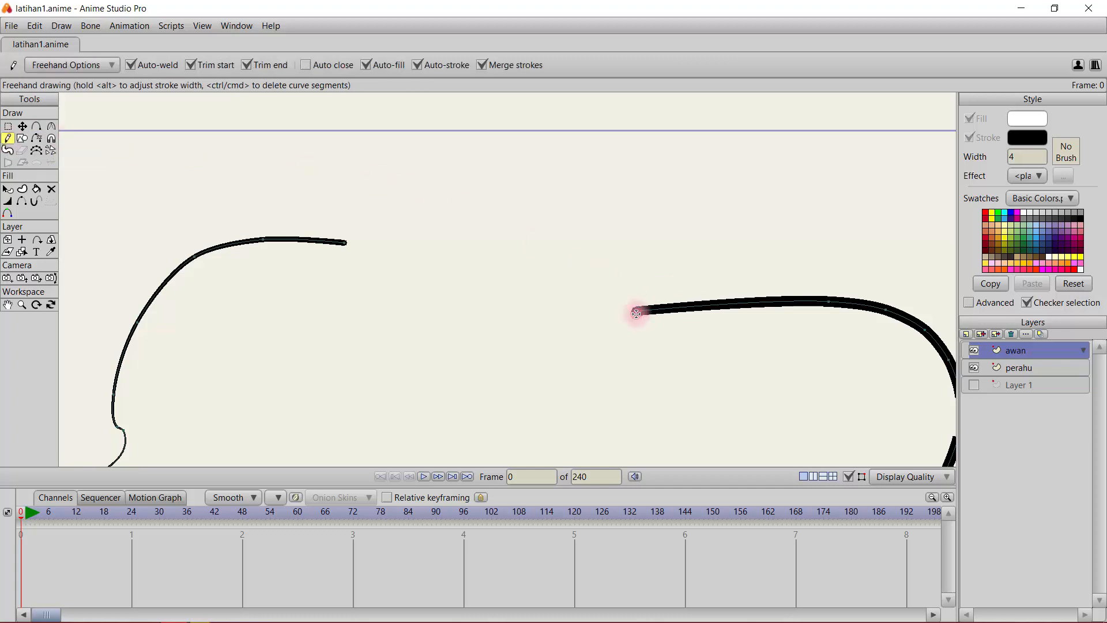
{"action": "mouse_move", "coordinate": [634, 312]}
{"action": "left_mouse_down"}
{"action": "mouse_move", "coordinate": [565, 309]}
{"action": "mouse_move", "coordinate": [470, 262]}
{"action": "mouse_move", "coordinate": [348, 244]}
{"action": "left_mouse_up"}
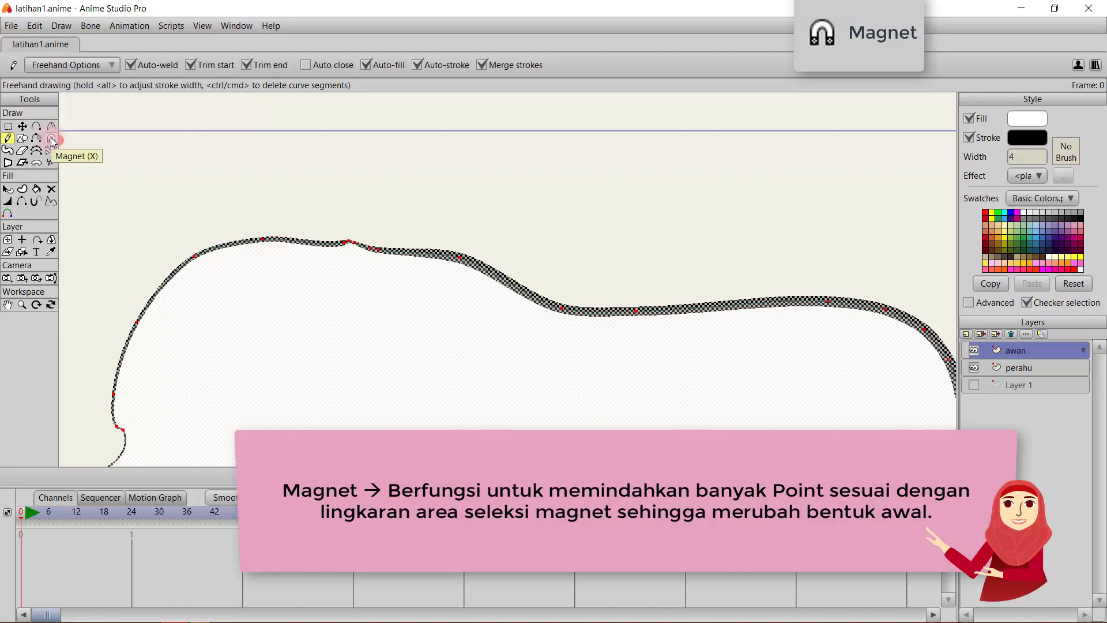
Step: Adjust the Magnet radius to about 0.27 and nudge the points on the right cloud's right side
{"action": "left_click", "coordinate": [51, 139]}
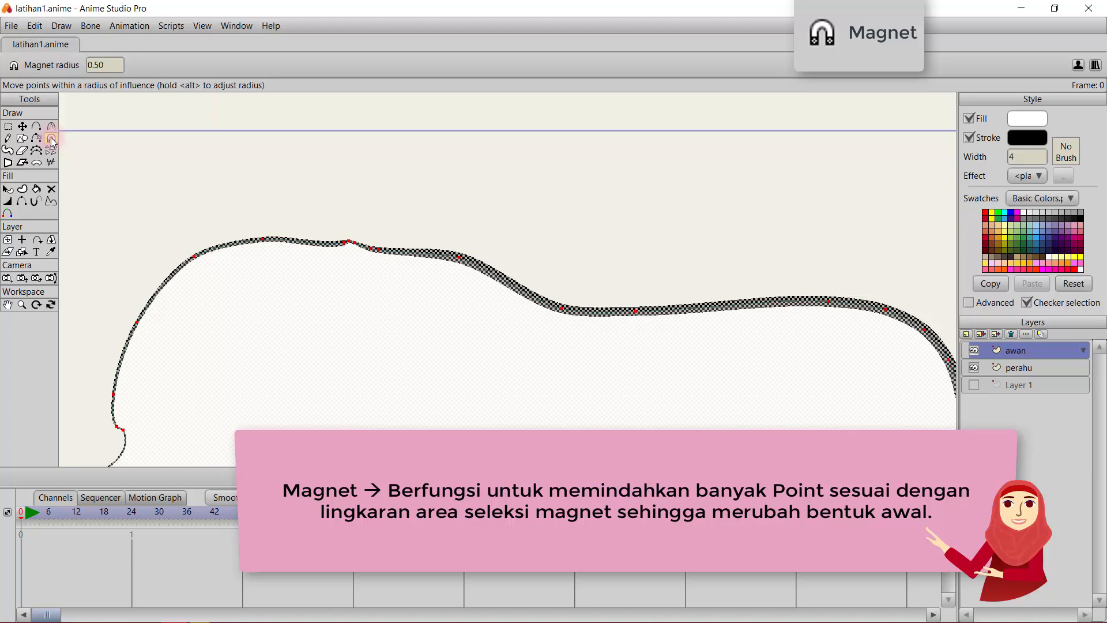
{"action": "scroll", "coordinate": [422, 266], "scroll_direction": "up", "scroll_amount": 3}
{"action": "scroll", "coordinate": [423, 268], "scroll_direction": "down", "scroll_amount": 2}
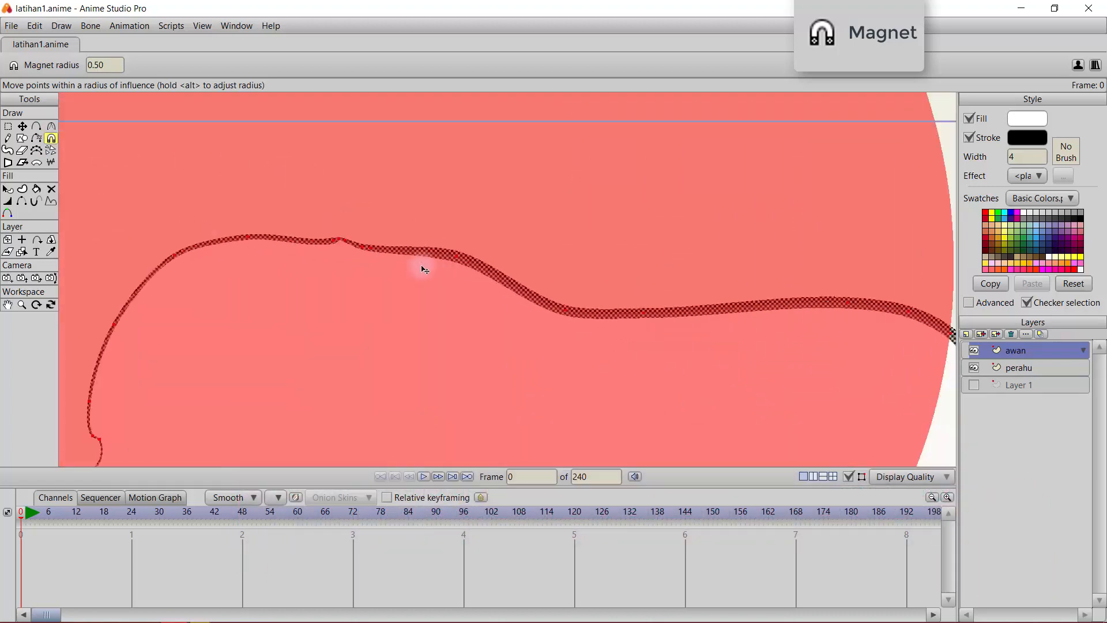
{"action": "scroll", "coordinate": [423, 269], "scroll_direction": "down", "scroll_amount": 4}
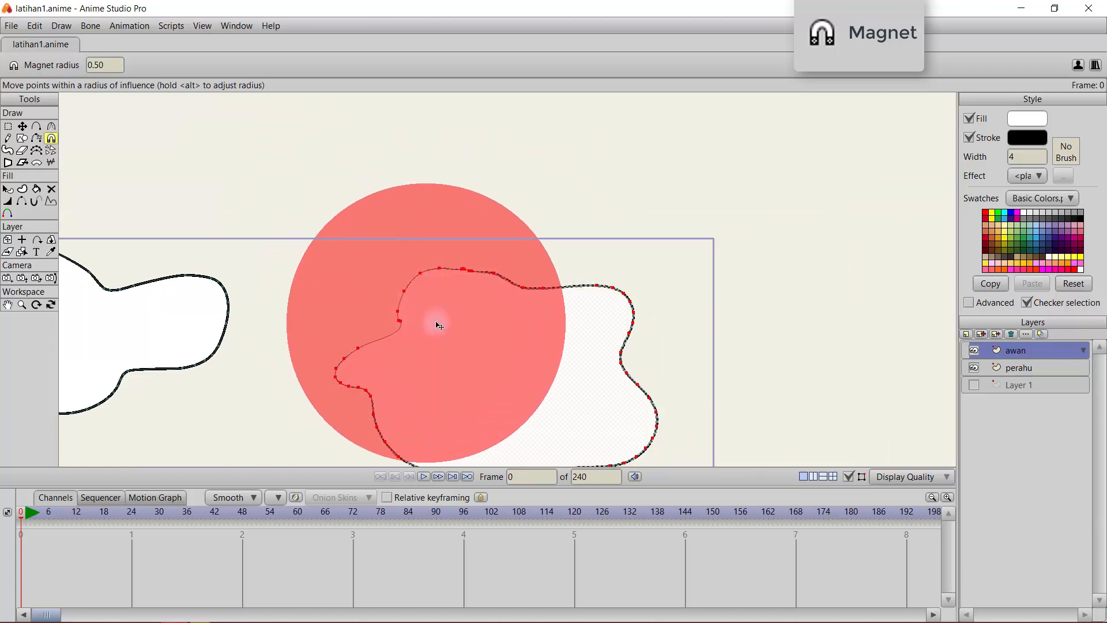
{"action": "left_click_drag", "start_coordinate": [493, 325], "coordinate": [399, 246]}
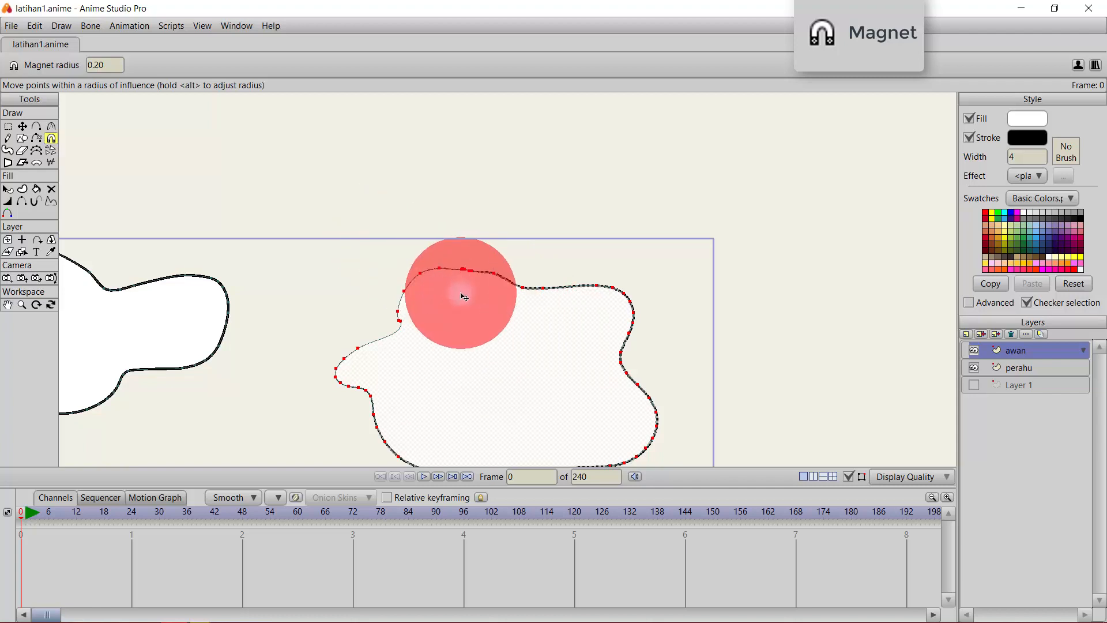
{"action": "left_click_drag", "start_coordinate": [467, 301], "coordinate": [575, 378]}
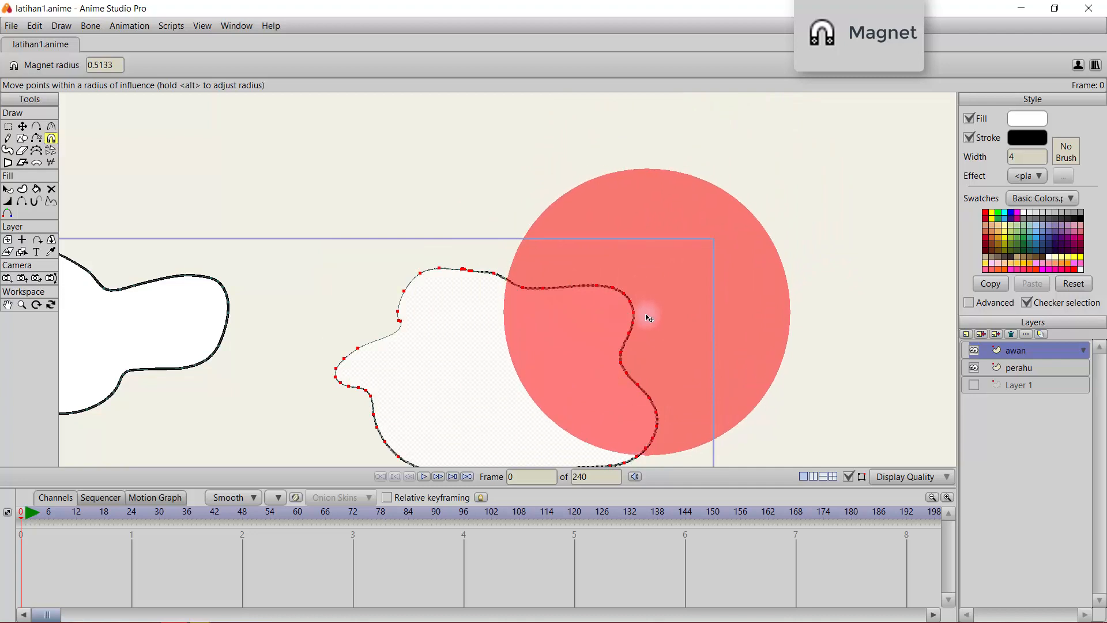
{"action": "left_click_drag", "start_coordinate": [636, 327], "coordinate": [552, 245]}
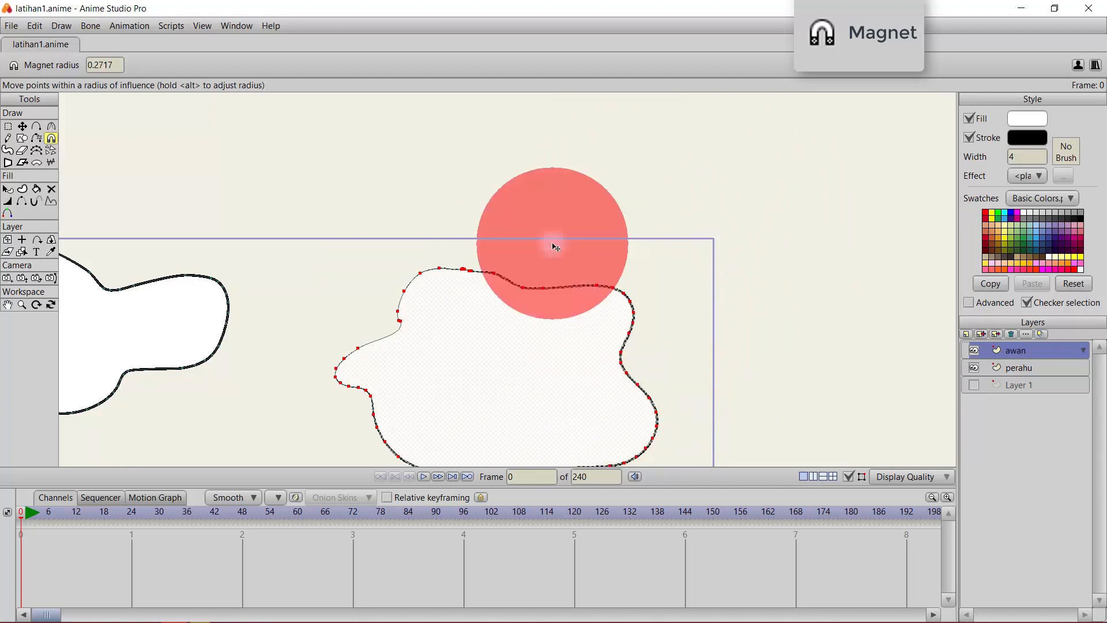
{"action": "mouse_move", "coordinate": [646, 309]}
{"action": "left_mouse_down"}
{"action": "mouse_move", "coordinate": [626, 304]}
{"action": "mouse_move", "coordinate": [600, 329]}
{"action": "mouse_move", "coordinate": [631, 313]}
{"action": "mouse_move", "coordinate": [624, 297]}
{"action": "mouse_move", "coordinate": [645, 312]}
{"action": "mouse_move", "coordinate": [628, 305]}
{"action": "mouse_move", "coordinate": [615, 323]}
{"action": "mouse_move", "coordinate": [657, 327]}
{"action": "mouse_move", "coordinate": [593, 295]}
{"action": "mouse_move", "coordinate": [575, 304]}
{"action": "mouse_move", "coordinate": [586, 296]}
{"action": "mouse_move", "coordinate": [616, 316]}
{"action": "mouse_move", "coordinate": [633, 312]}
{"action": "left_mouse_up"}
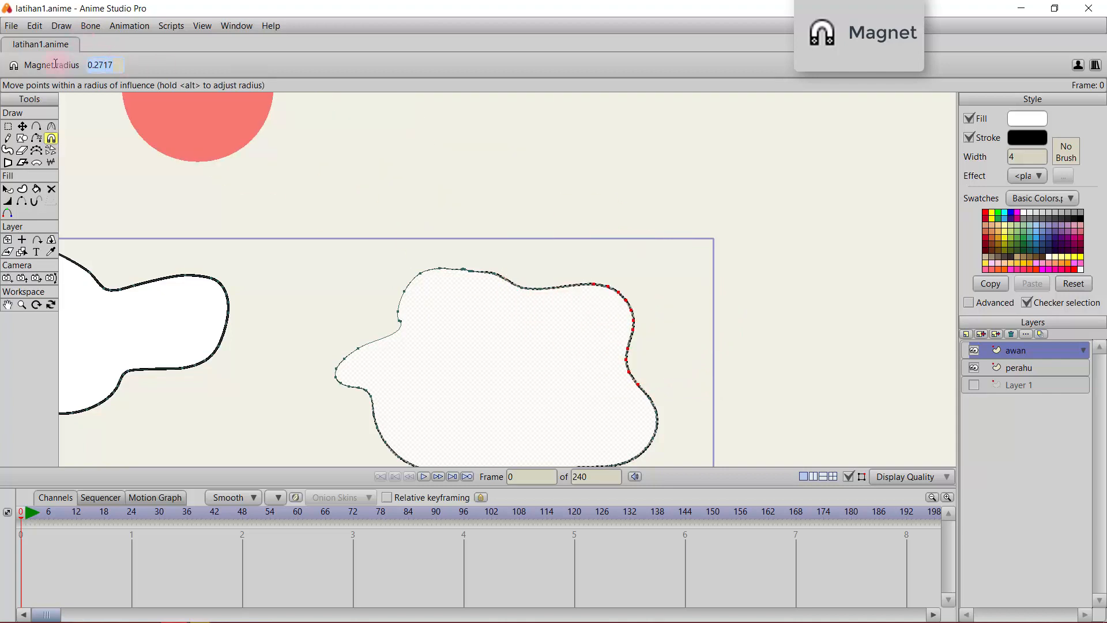
Step: Set the Magnet radius to 0.80 and pull the right cloud's upper outline slightly downward
{"action": "type", "text": "0.80"}
{"action": "key", "text": "Return"}
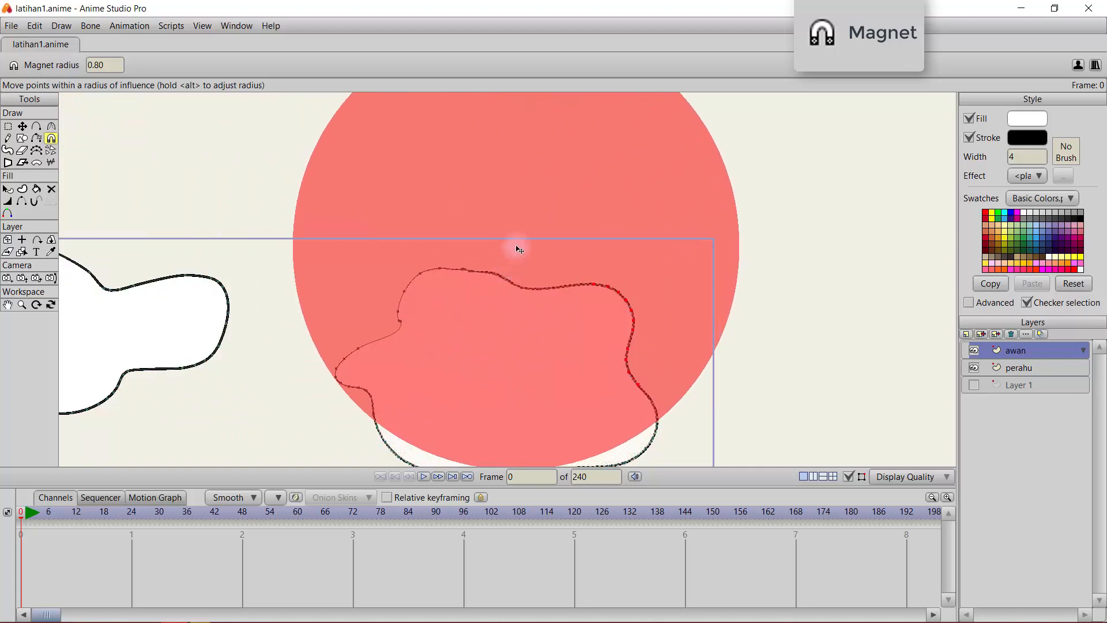
{"action": "mouse_move", "coordinate": [511, 267]}
{"action": "left_mouse_down"}
{"action": "mouse_move", "coordinate": [522, 250]}
{"action": "mouse_move", "coordinate": [507, 257]}
{"action": "mouse_move", "coordinate": [517, 263]}
{"action": "left_mouse_up"}
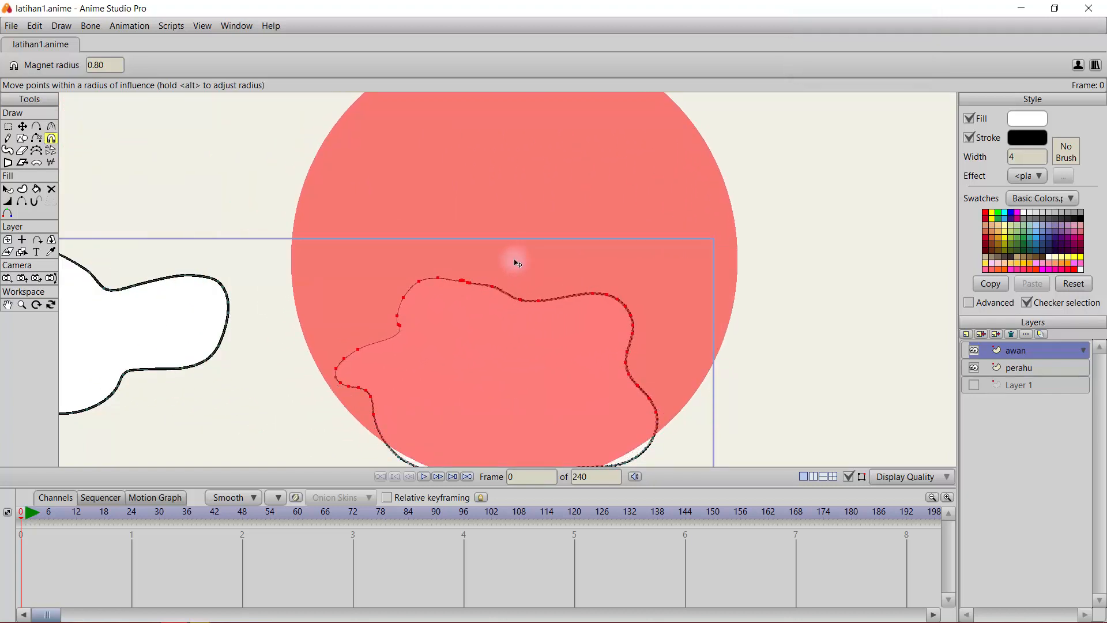